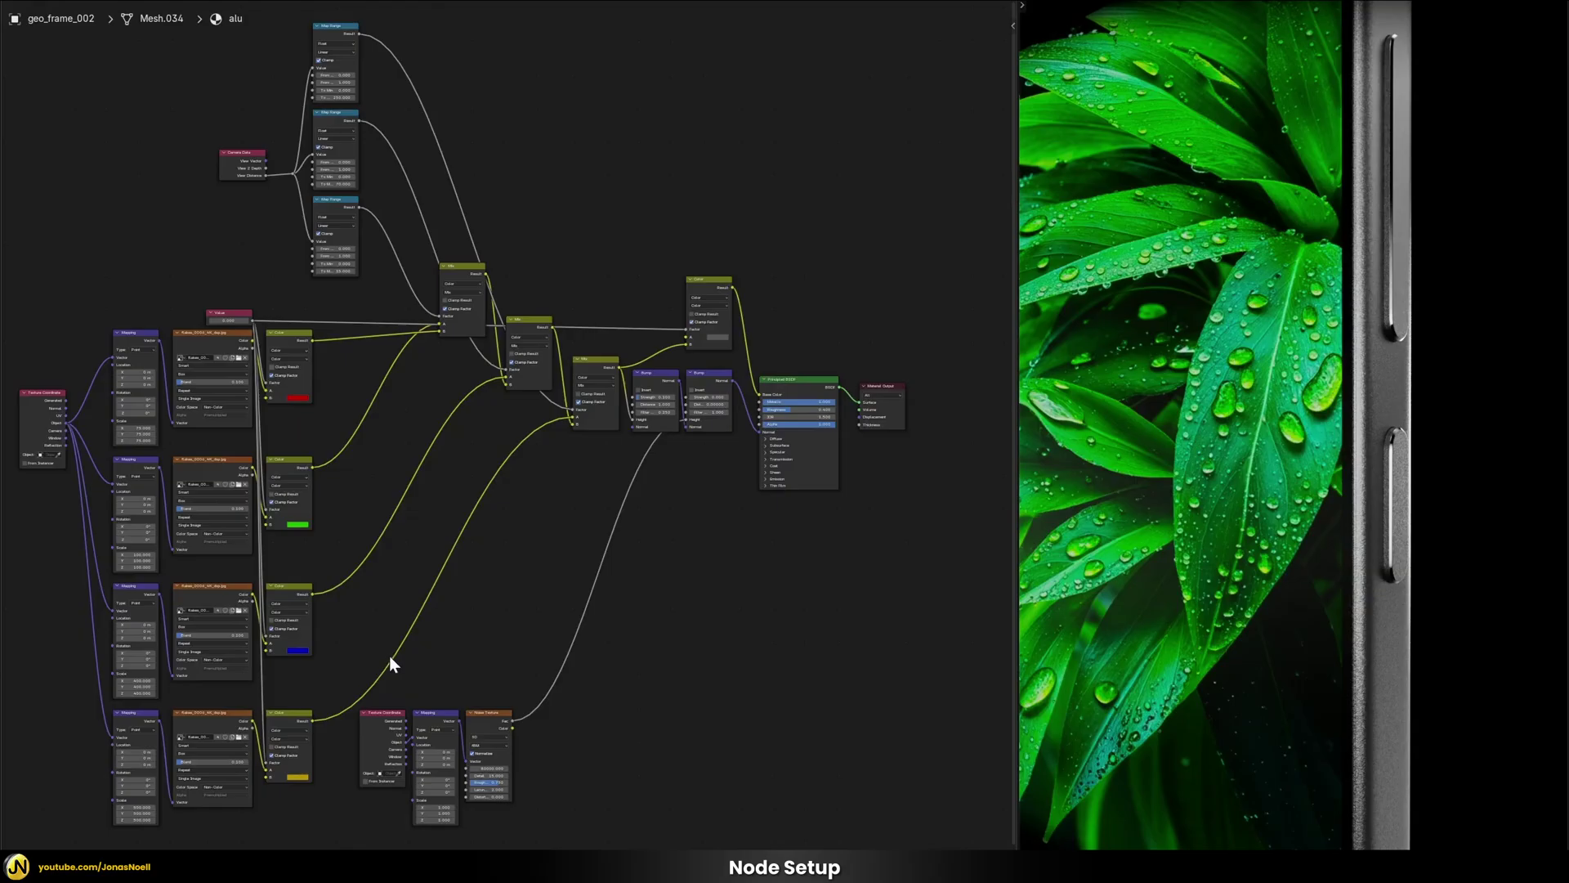
Set the Value node's number to 1.
double_click(232, 319)
key(Return)
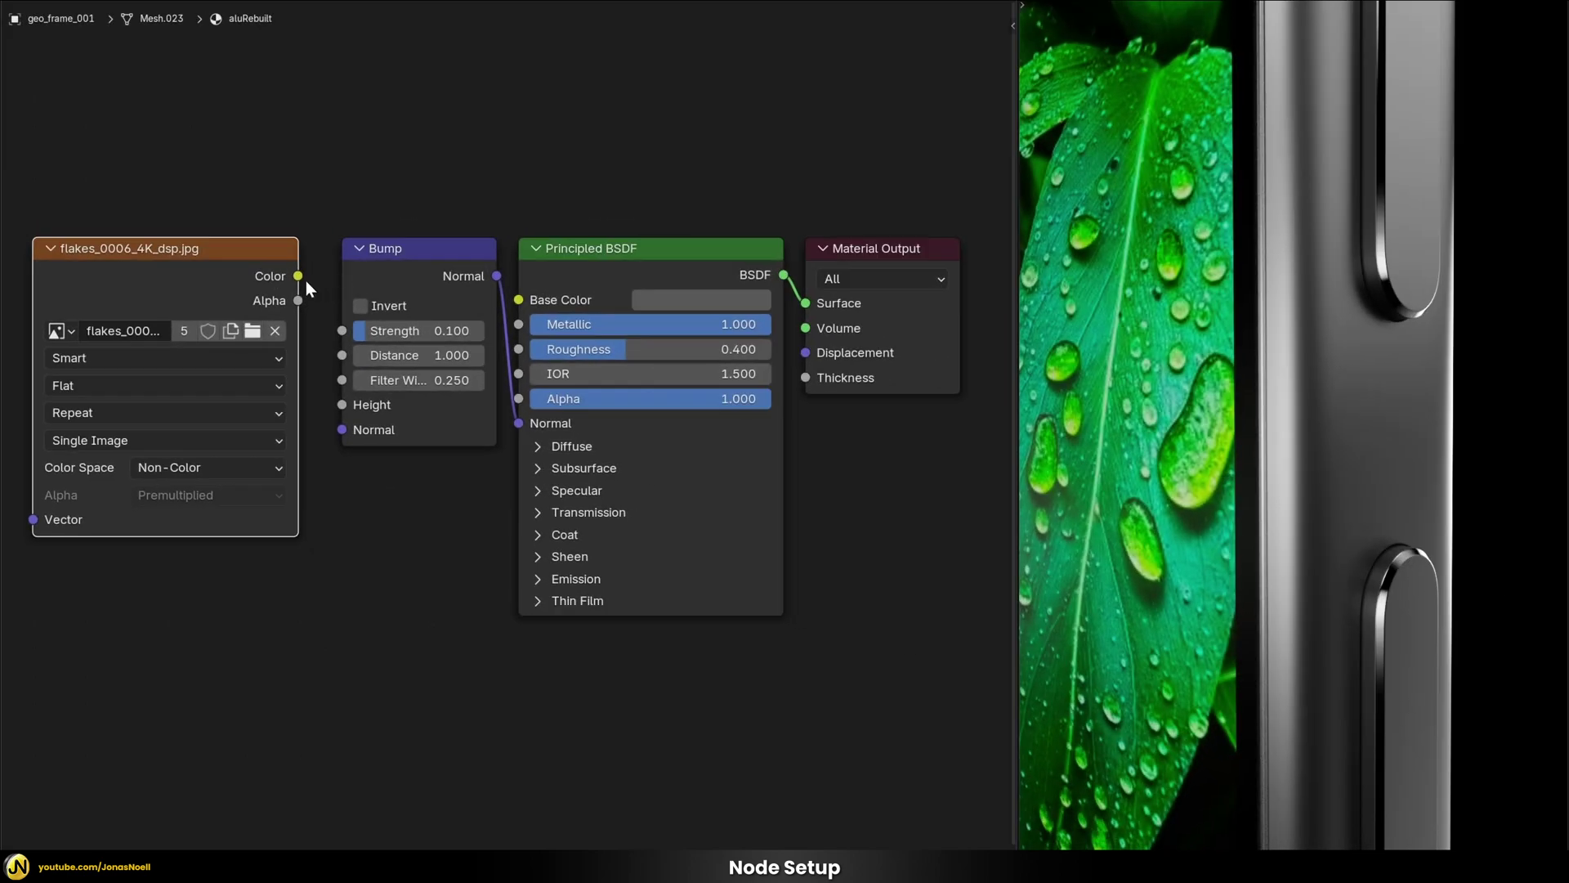
Link the flakes image Color to Bump Height, then add Texture Coordinate and Mapping nodes with Ctrl+T.
drag(306, 281, 337, 401)
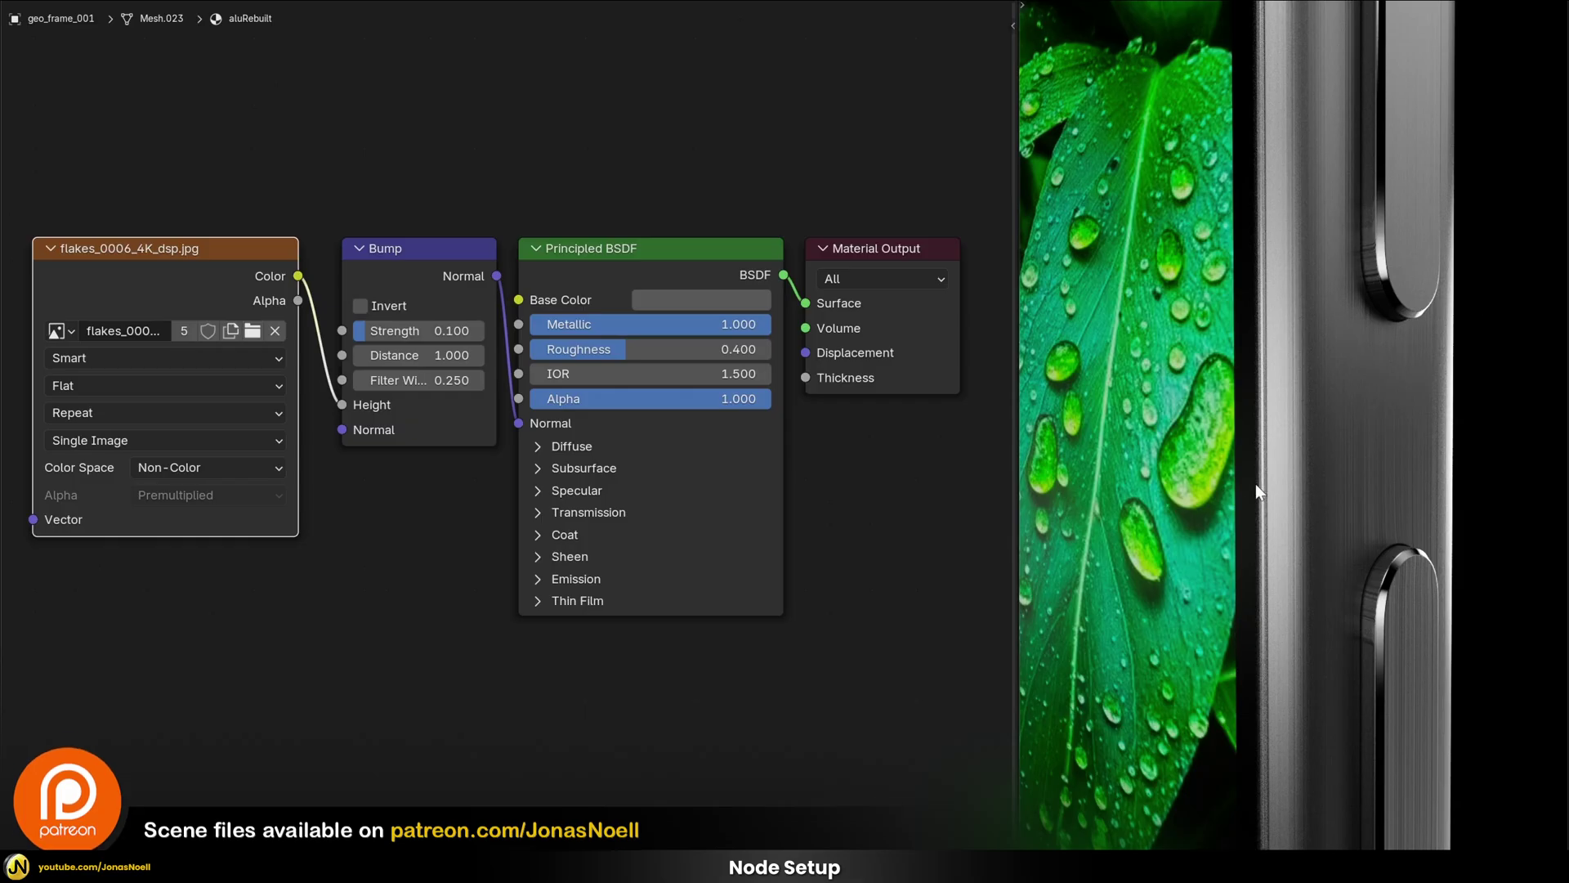
middle_drag(298, 165, 609, 179)
scroll(512, 193, down, 1)
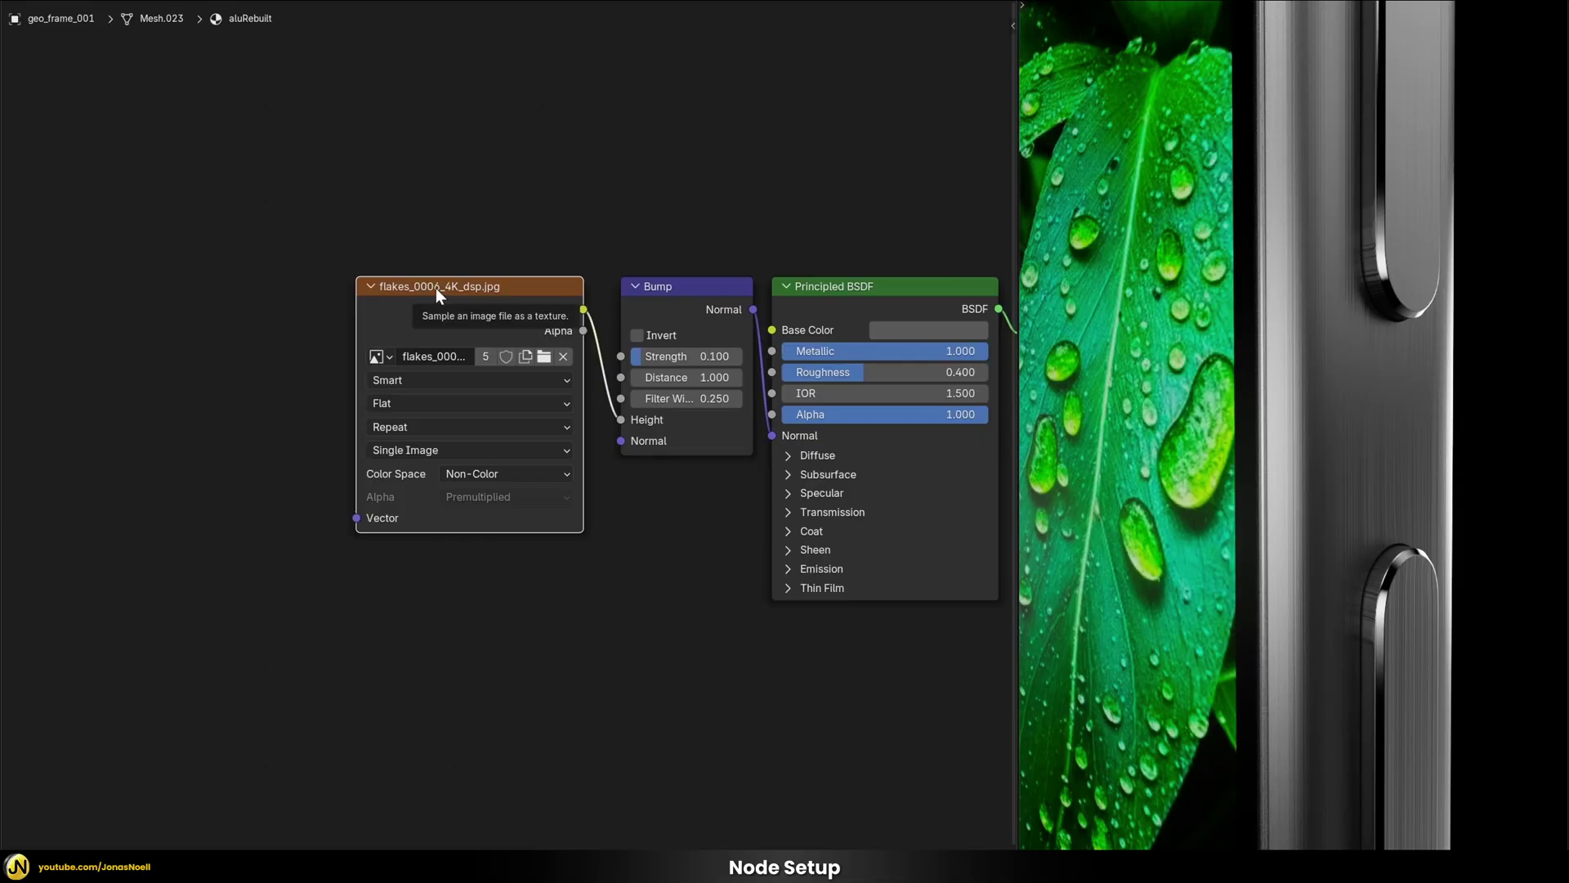
key(ctrl+t)
drag(110, 328, 110, 291)
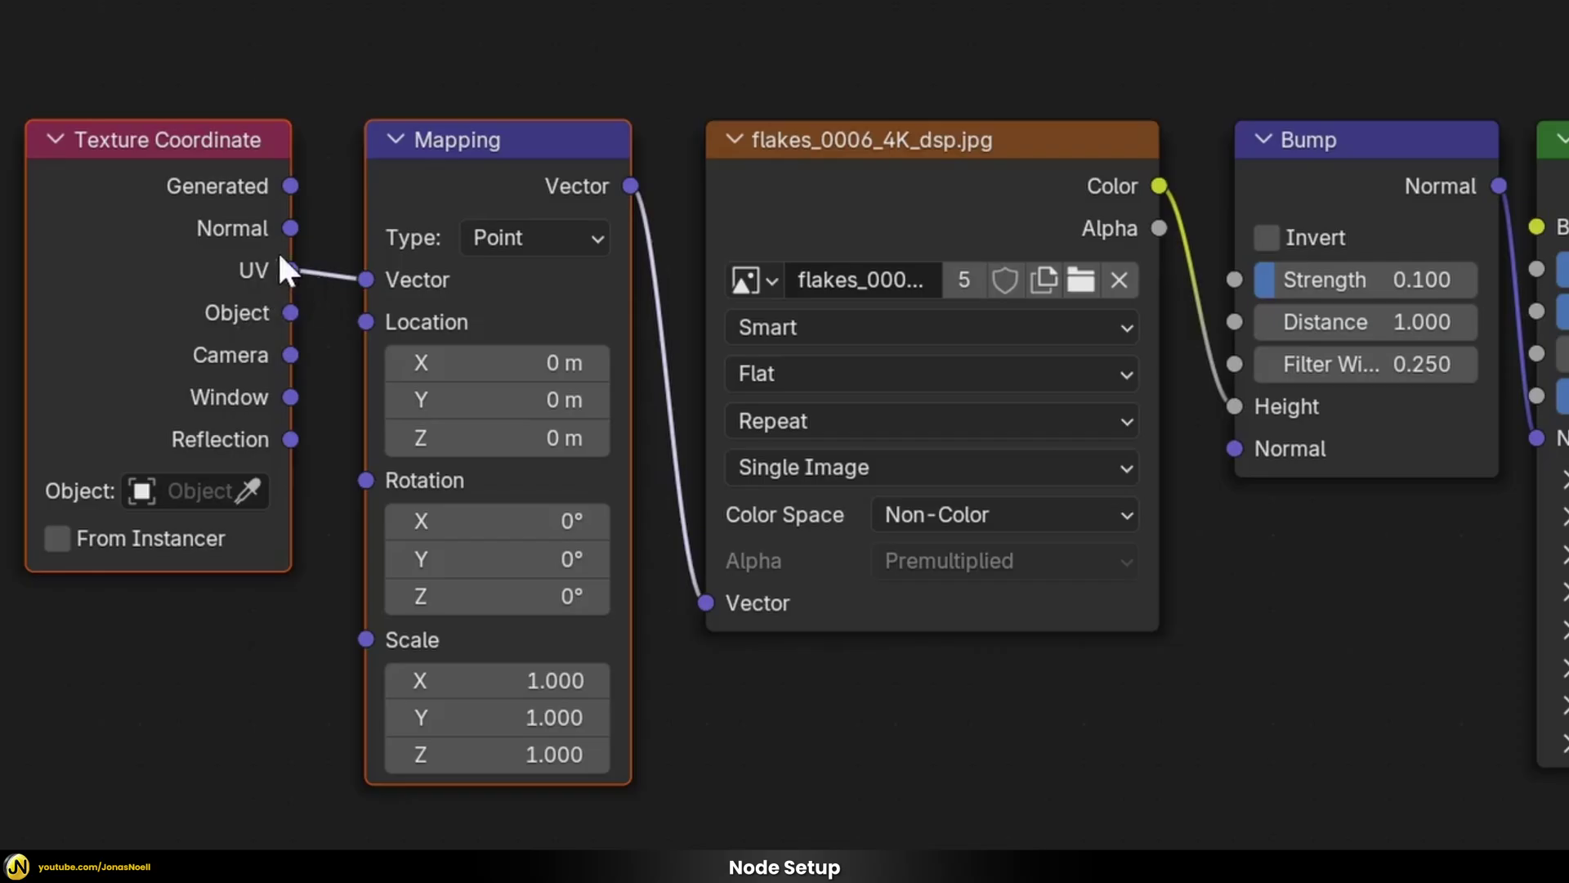
Drive the Mapping with Object coordinates and scale it to 25 on all three axes.
drag(290, 312, 362, 286)
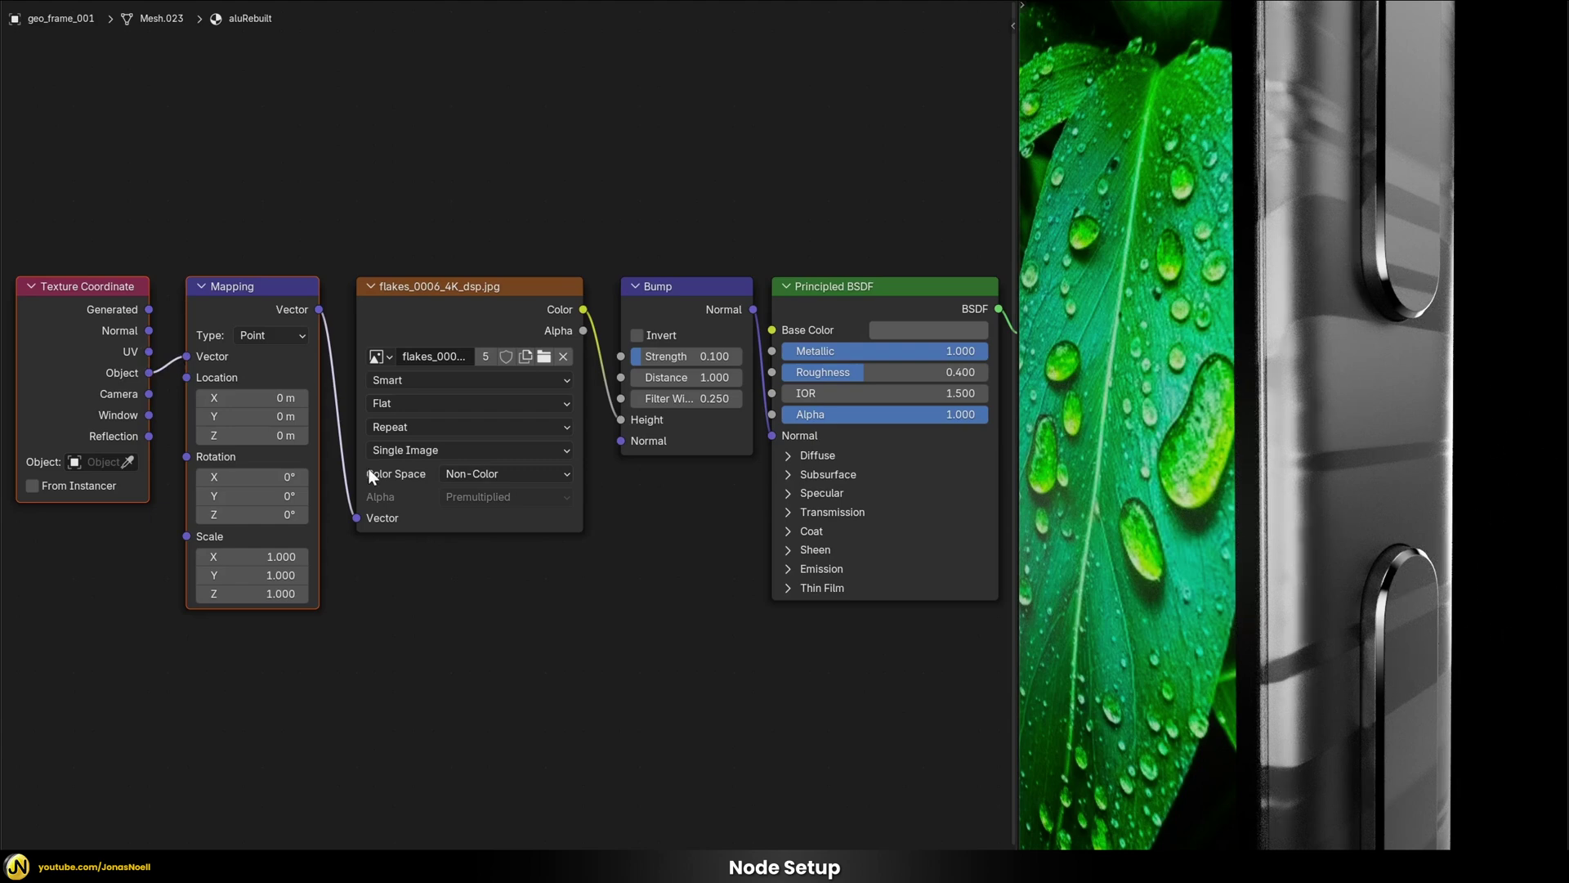
drag(283, 555, 283, 594)
text(25)
key(Return)
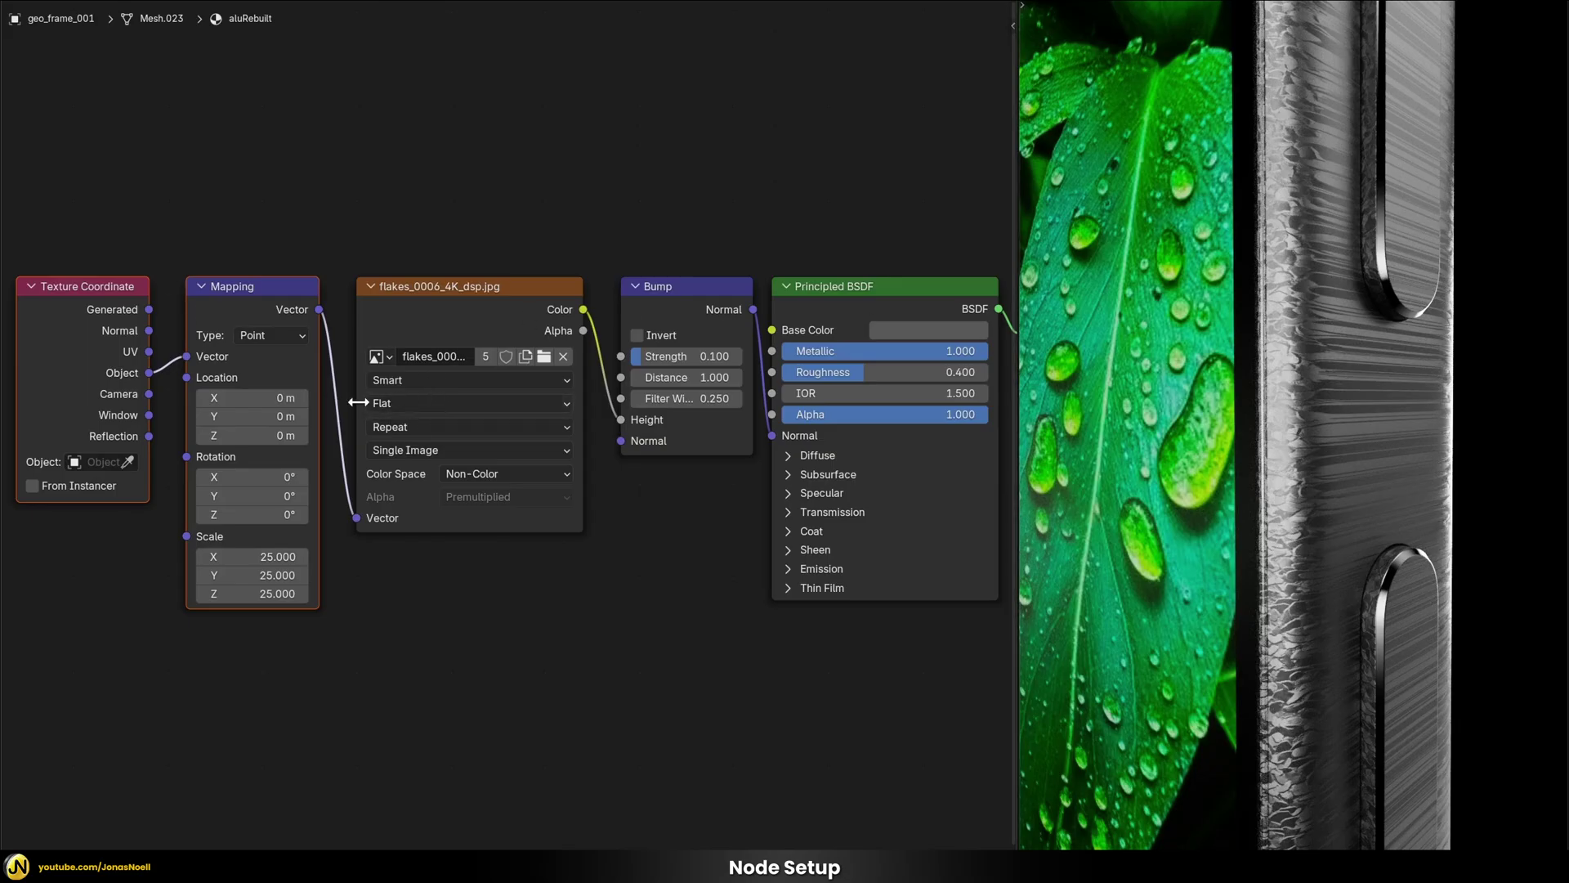
Give the flakes image Box projection with 0.1 blend, then move the three texture nodes up.
click(413, 402)
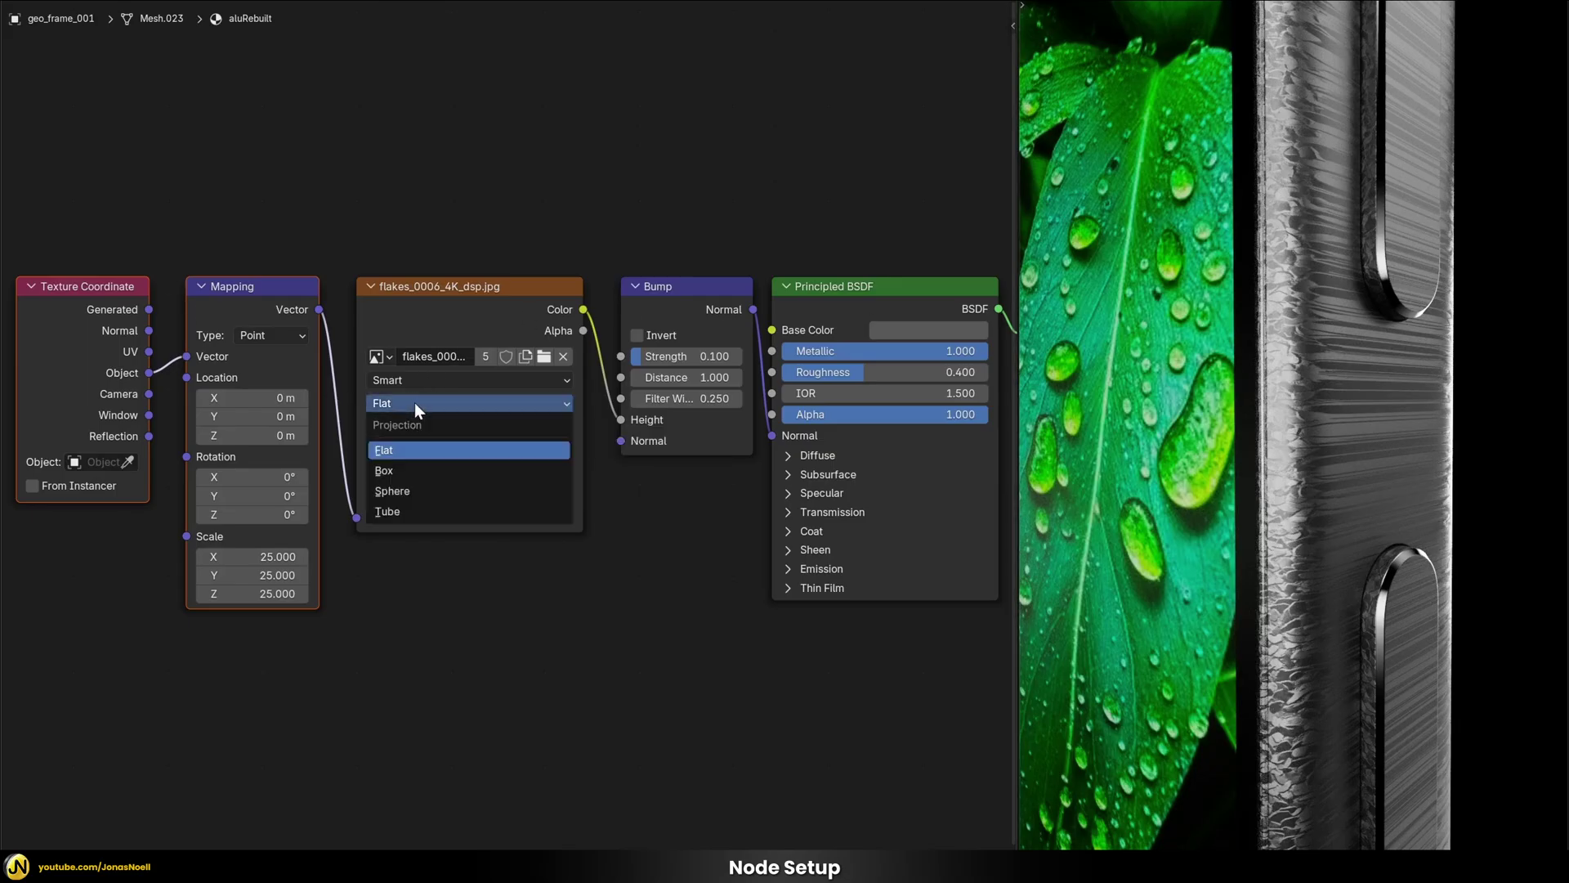
click(394, 468)
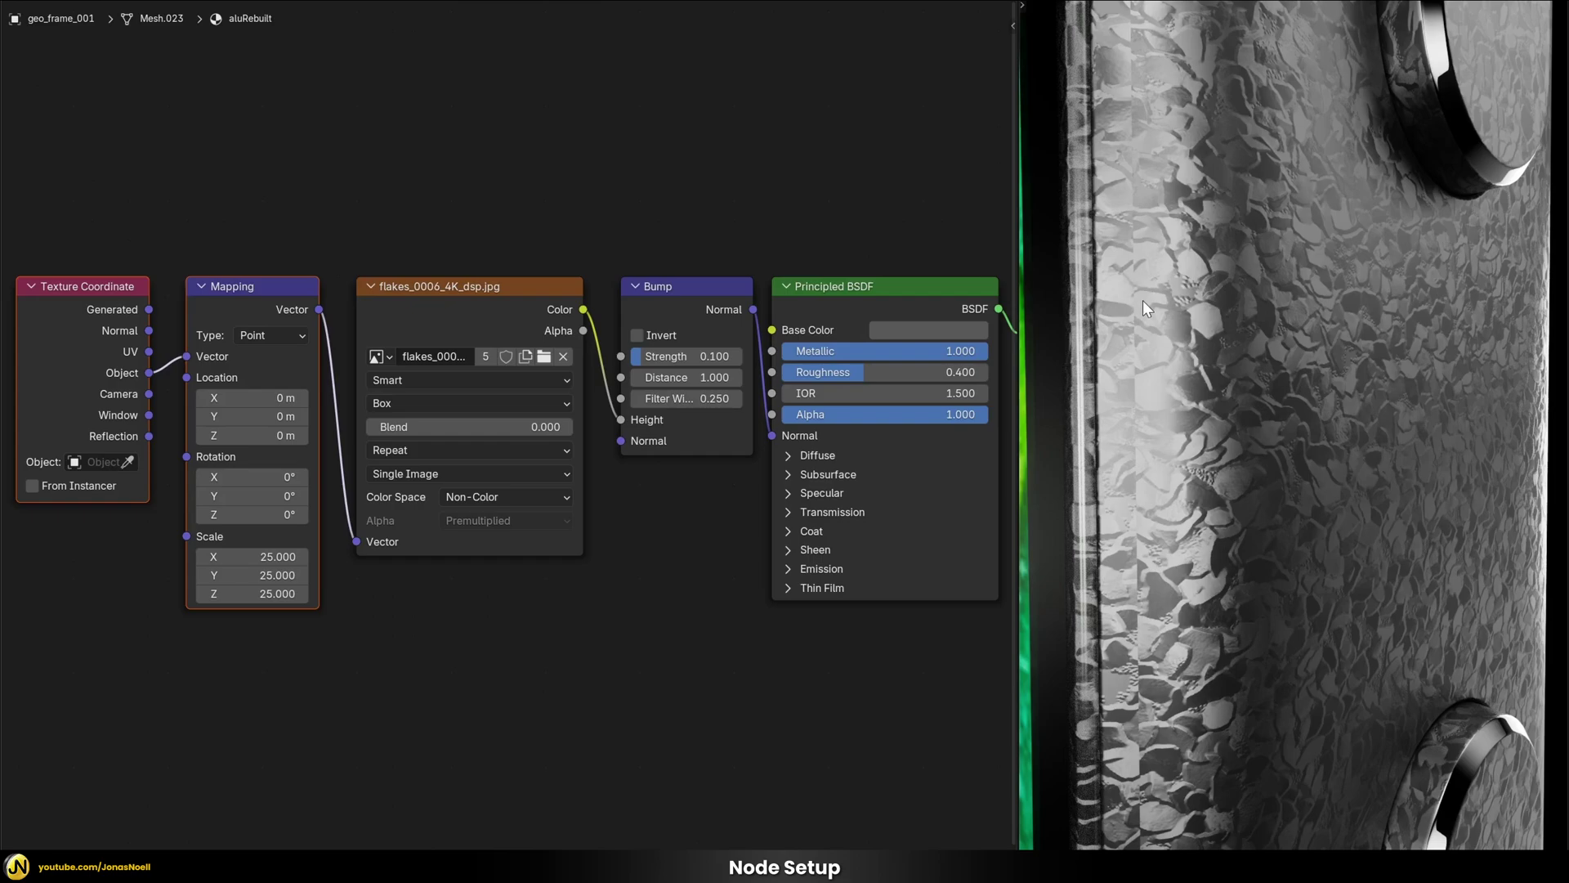
drag(402, 428, 405, 428)
click(406, 426)
text(0.1)
key(Return)
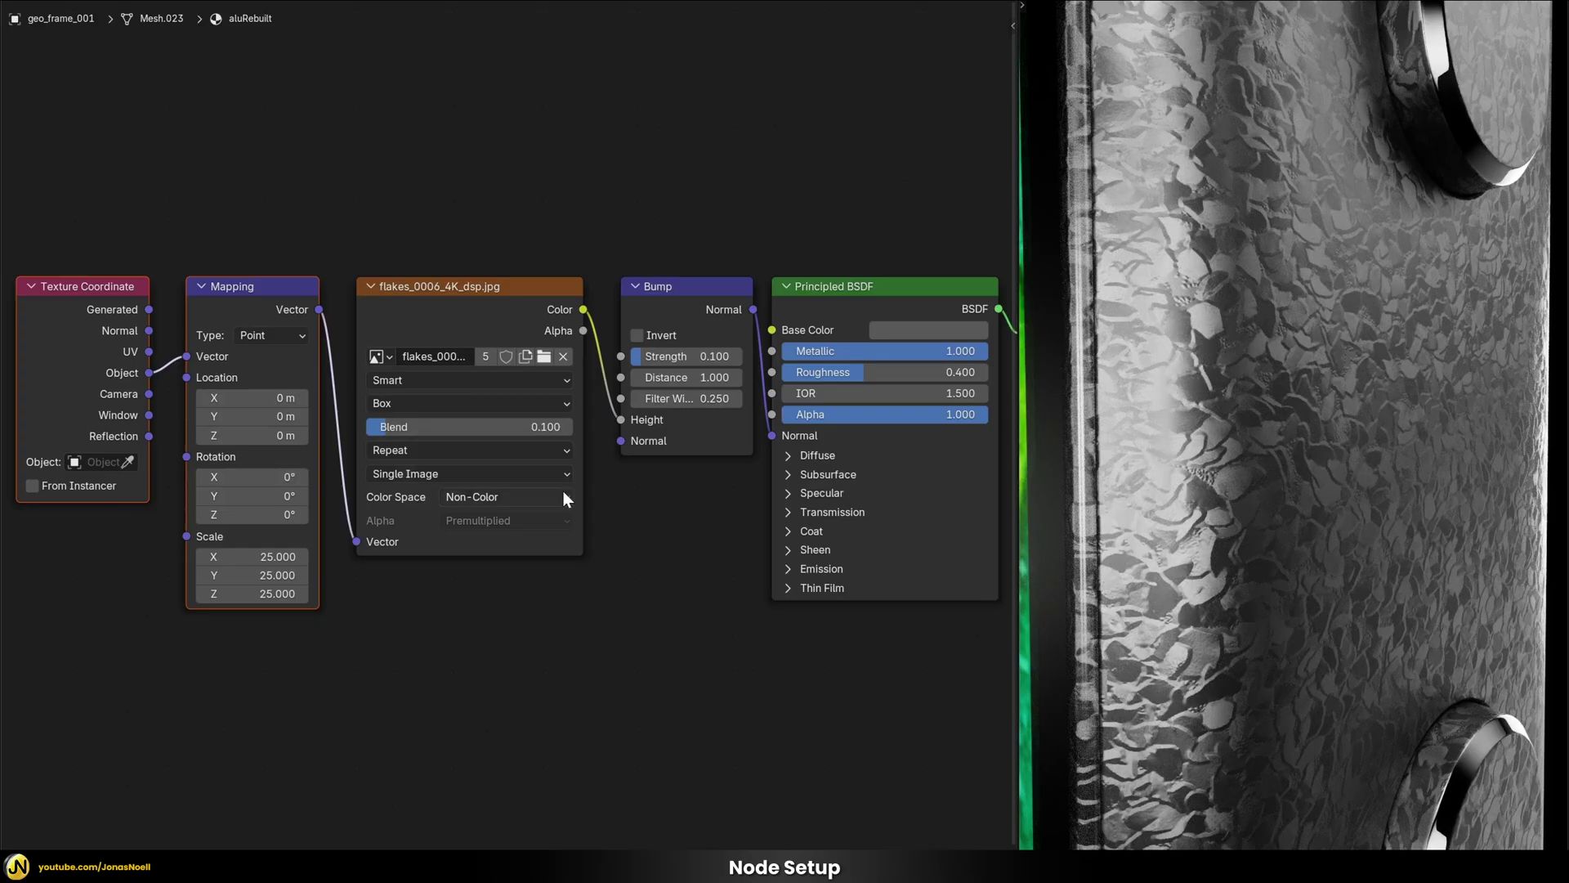
mouse_move(393, 427)
mouse_down()
mouse_move(528, 427)
mouse_move(401, 430)
mouse_up()
click(420, 427)
text(0.1)
key(Return)
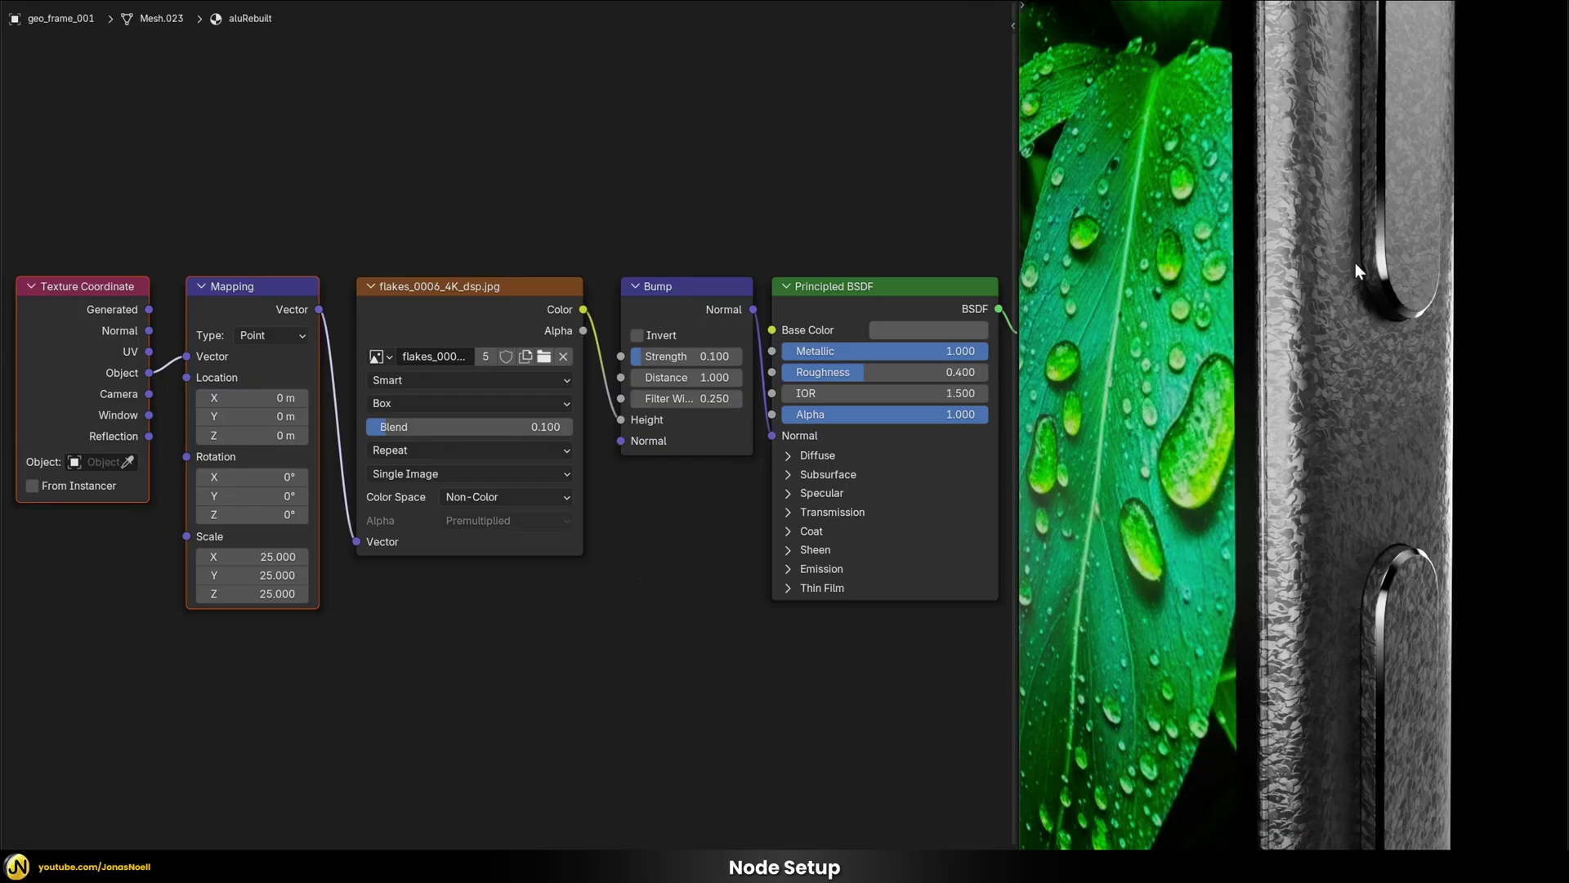
drag(483, 221, 56, 319)
drag(460, 280, 461, 84)
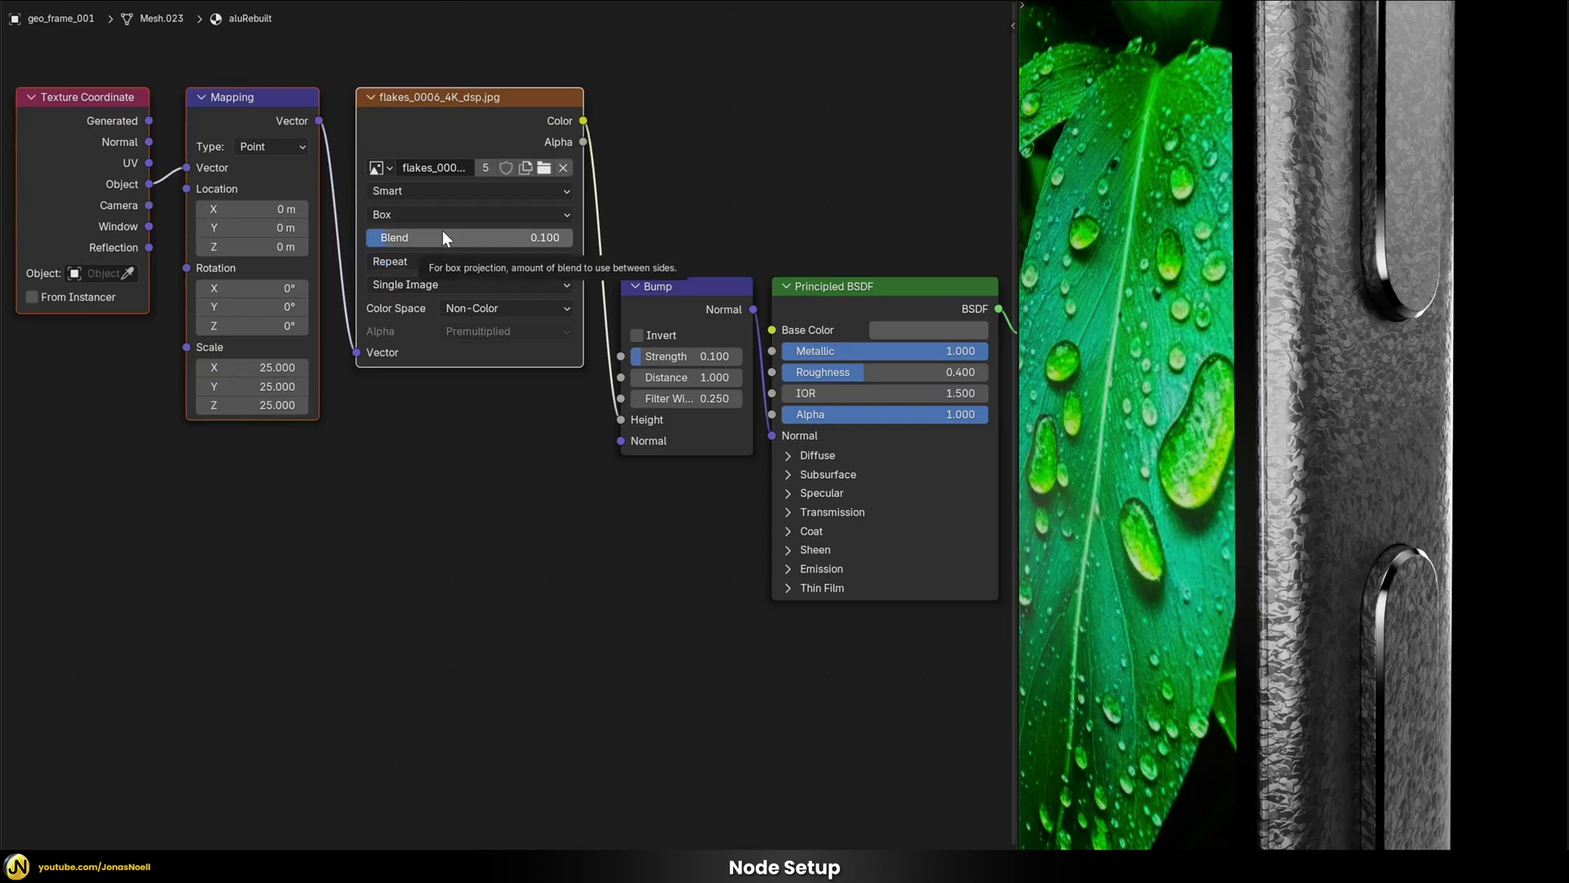
Duplicate the coordinate, mapping and flakes chain below, scale the copy to 100, and link it to Bump Height.
key(shift+d)
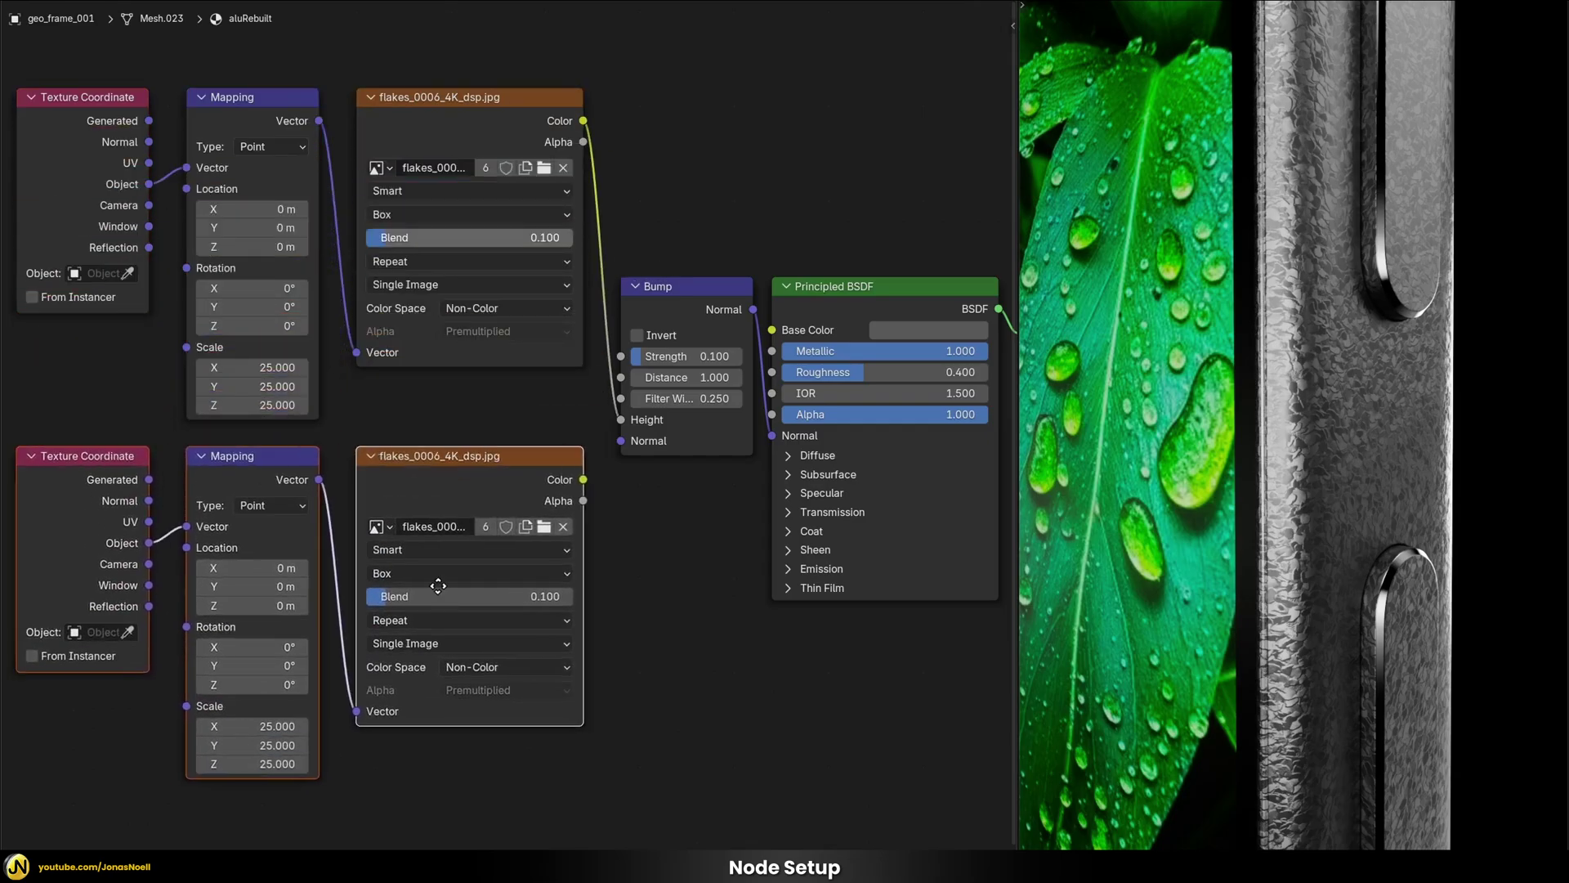
click(460, 570)
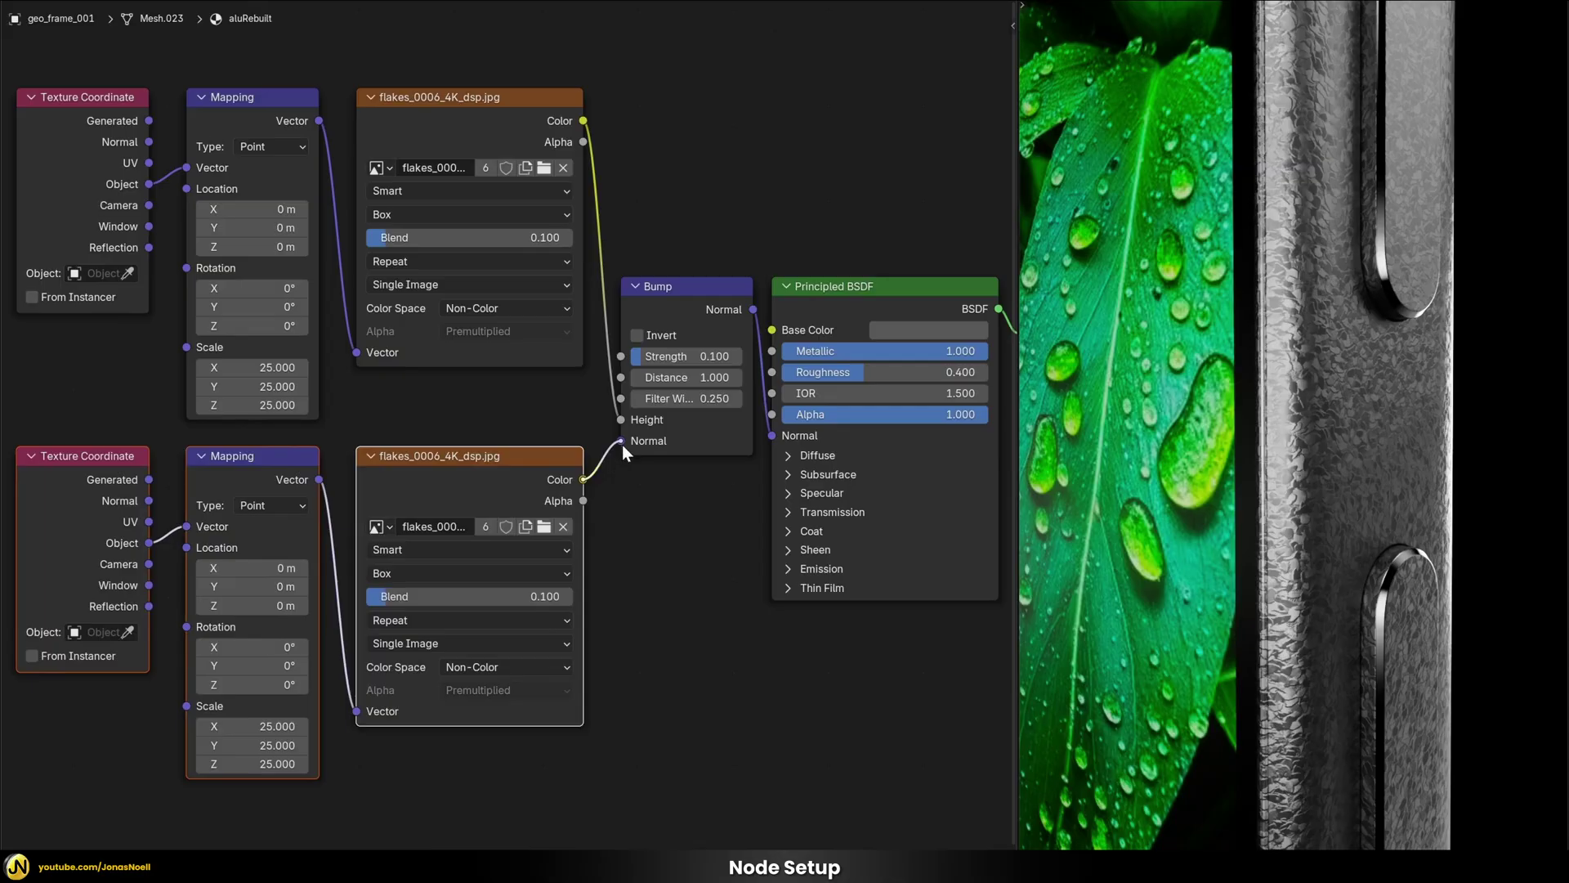
drag(621, 430, 621, 425)
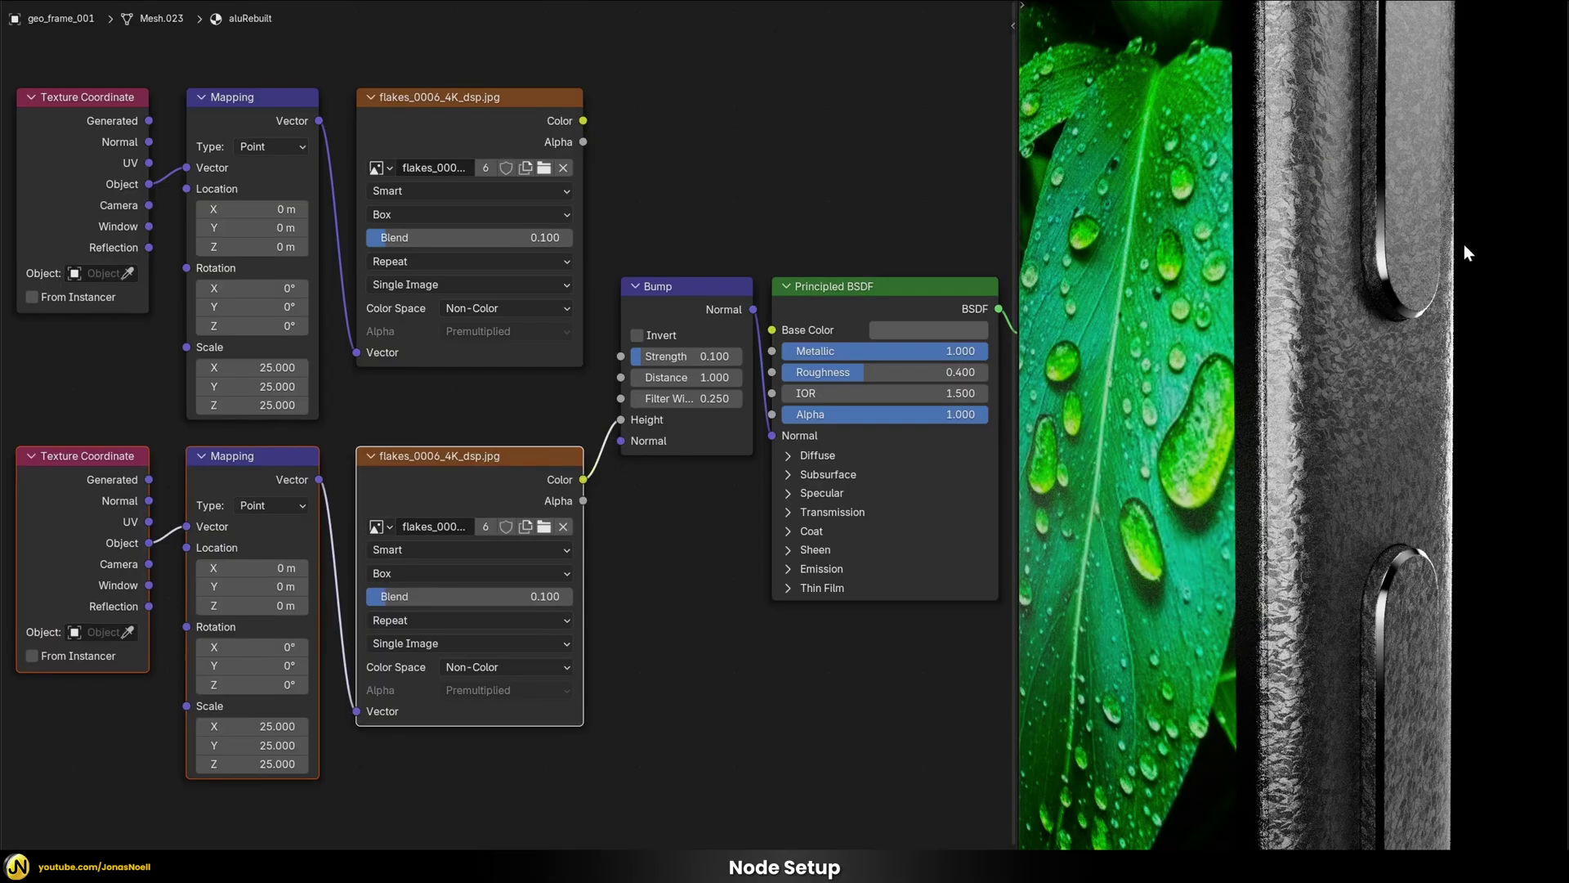
drag(253, 725, 253, 763)
text(100)
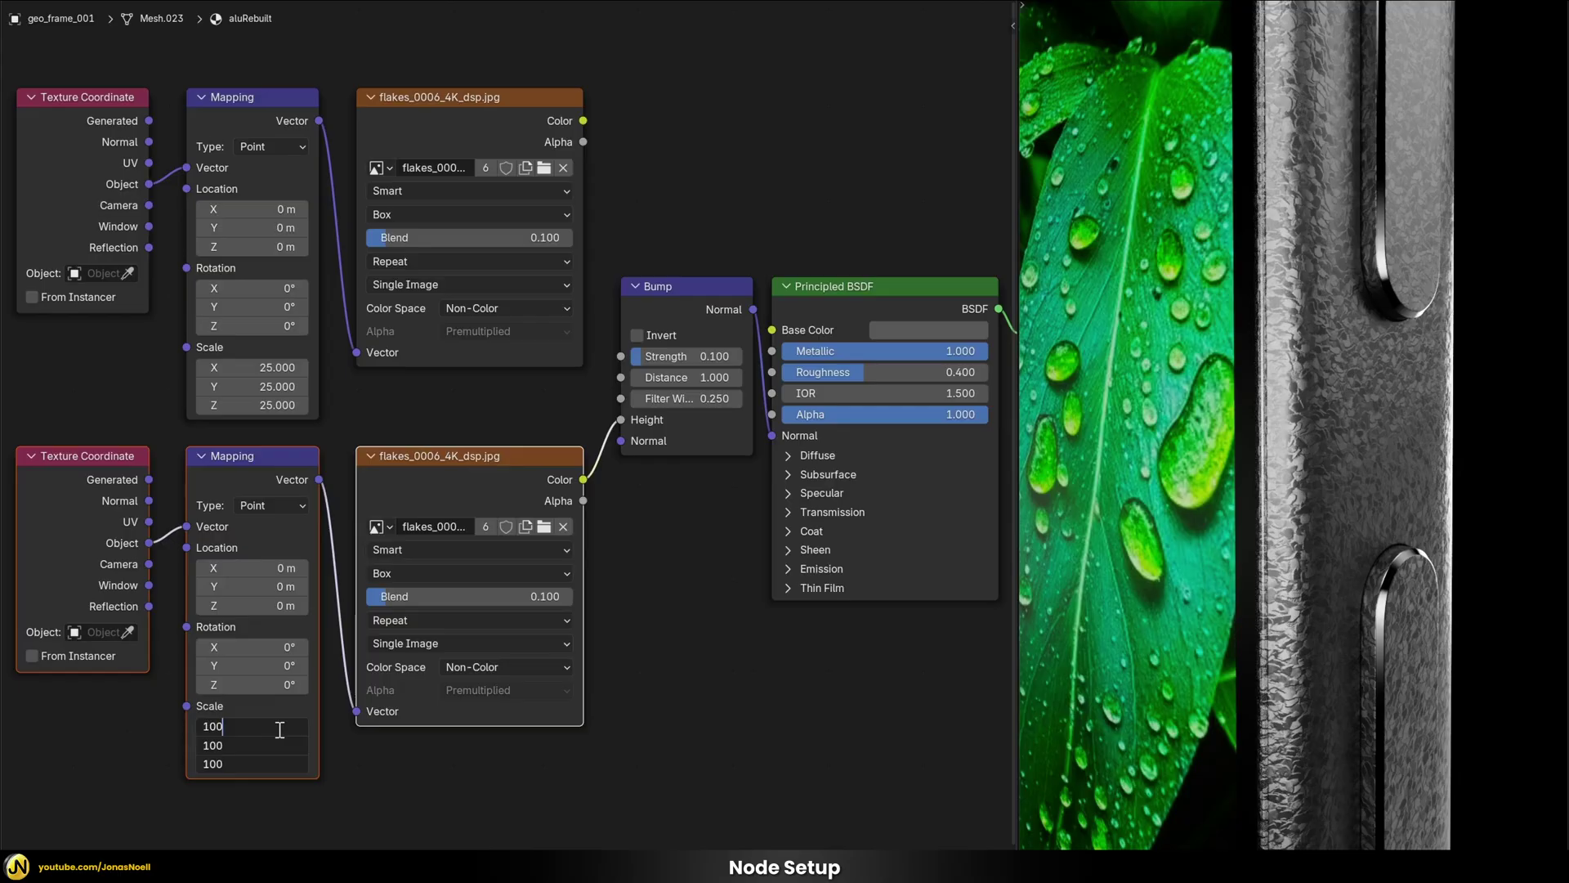
key(Return)
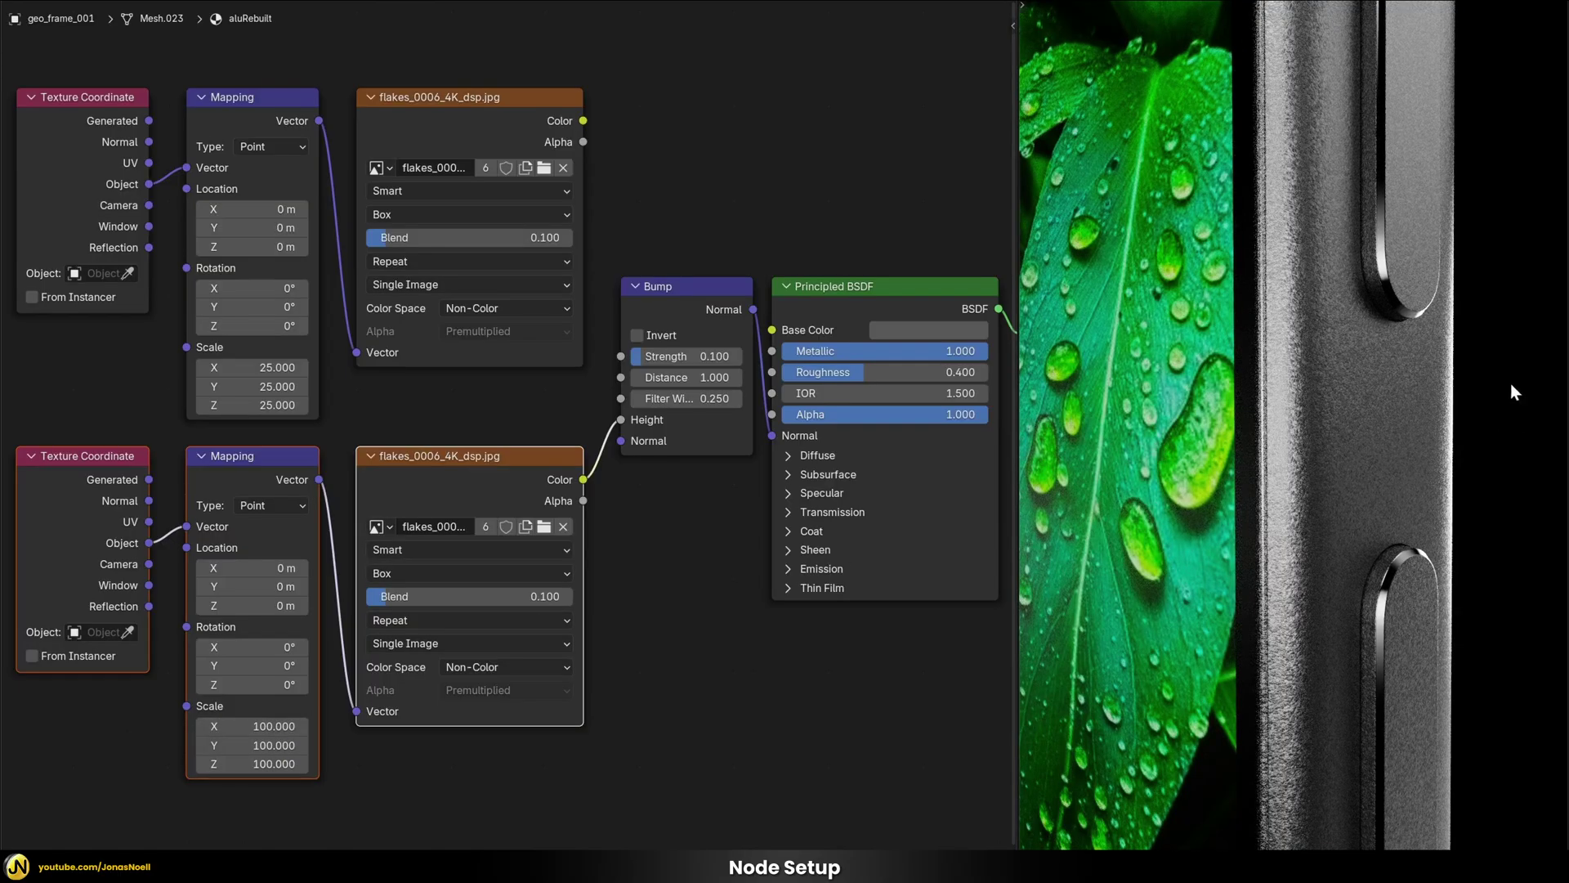
drag(582, 121, 621, 419)
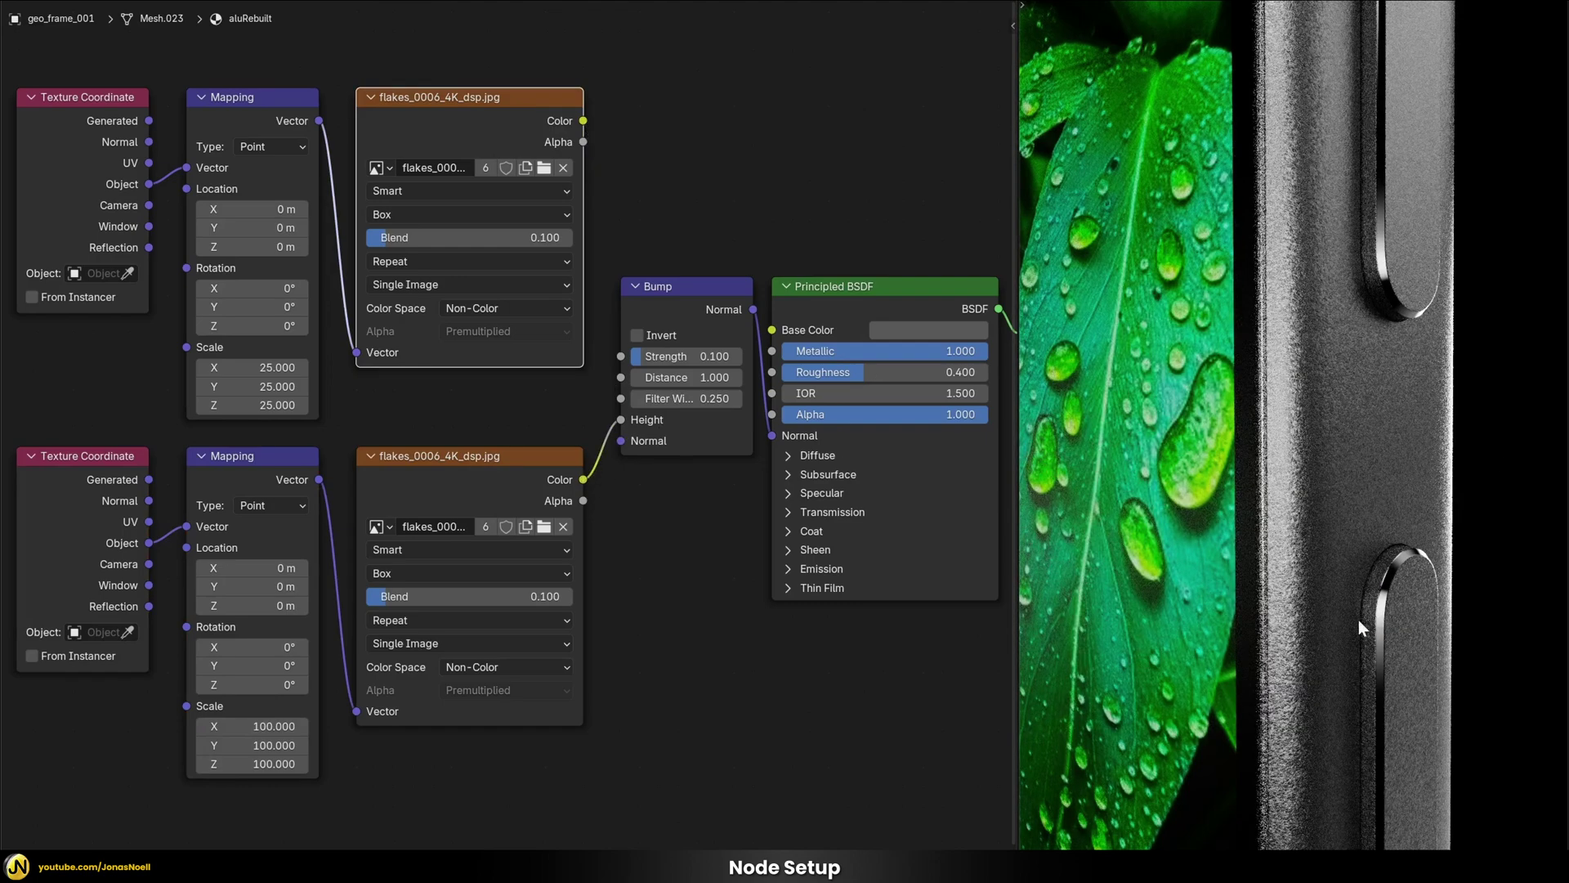
Add a Mix node with original flakes in A, the finer copy in B, and Result to Bump Height.
click(688, 149)
key(shift+a)
text(mi)
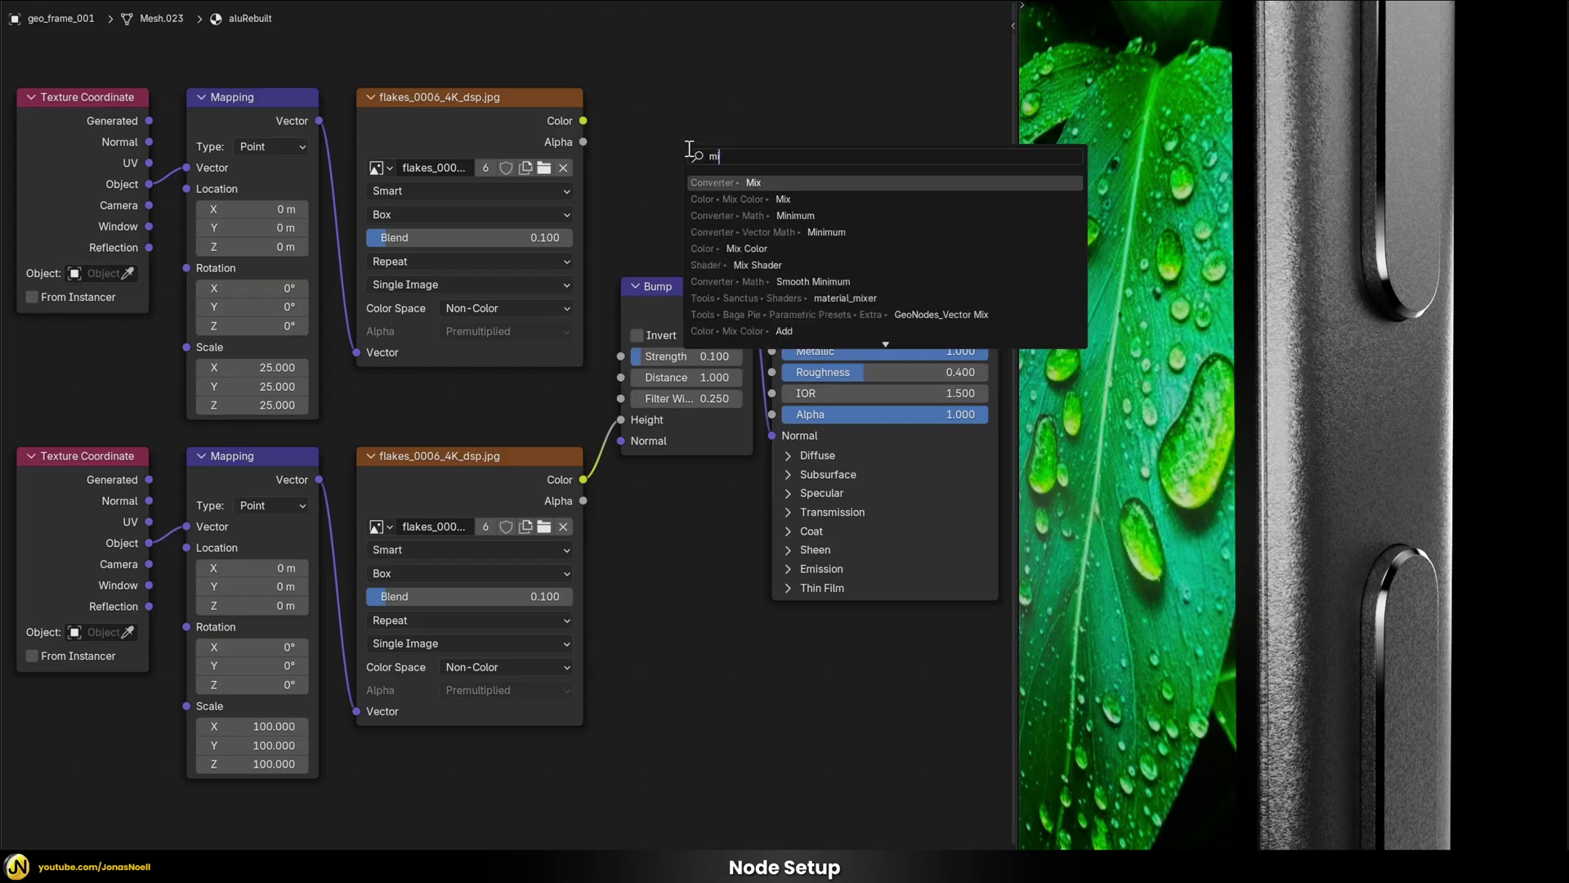
text(xc)
key(Return)
click(615, 36)
drag(618, 210, 621, 207)
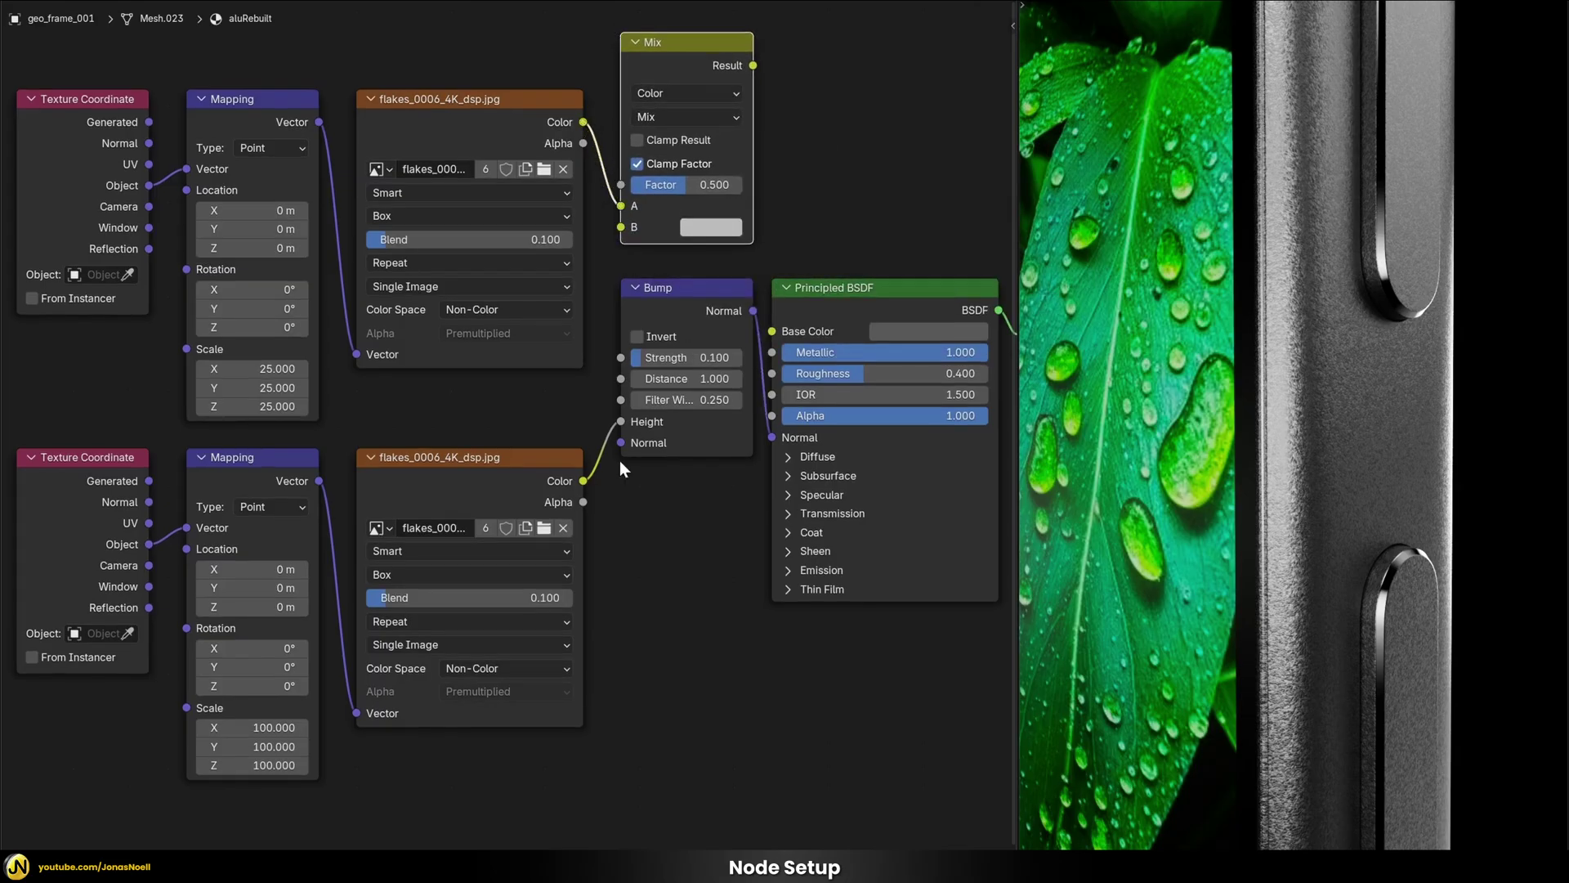
drag(583, 484, 618, 235)
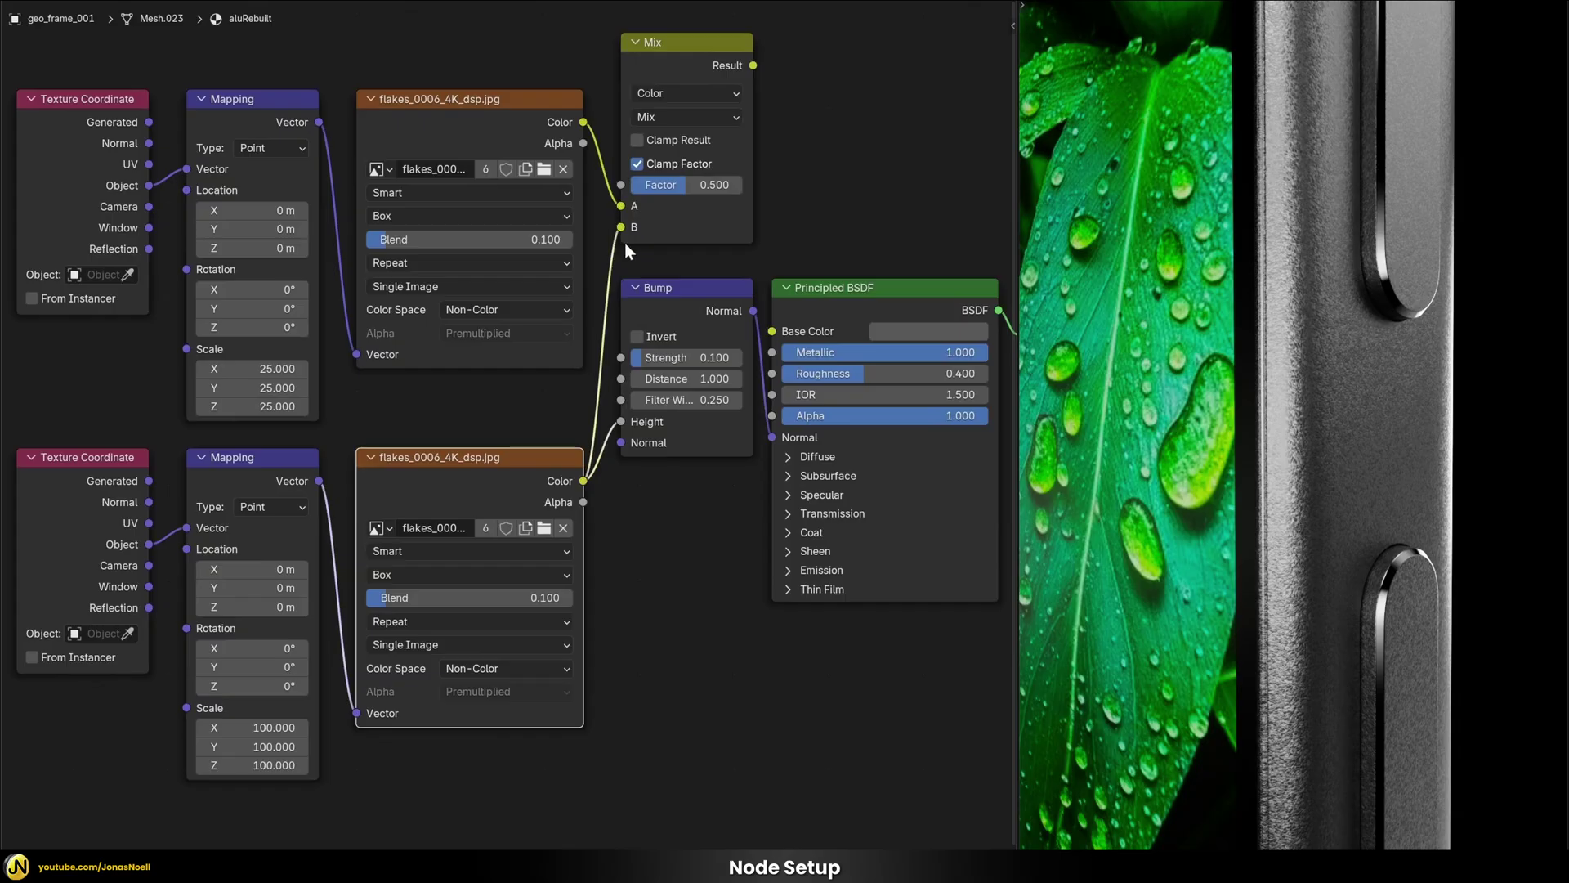
drag(752, 65, 615, 421)
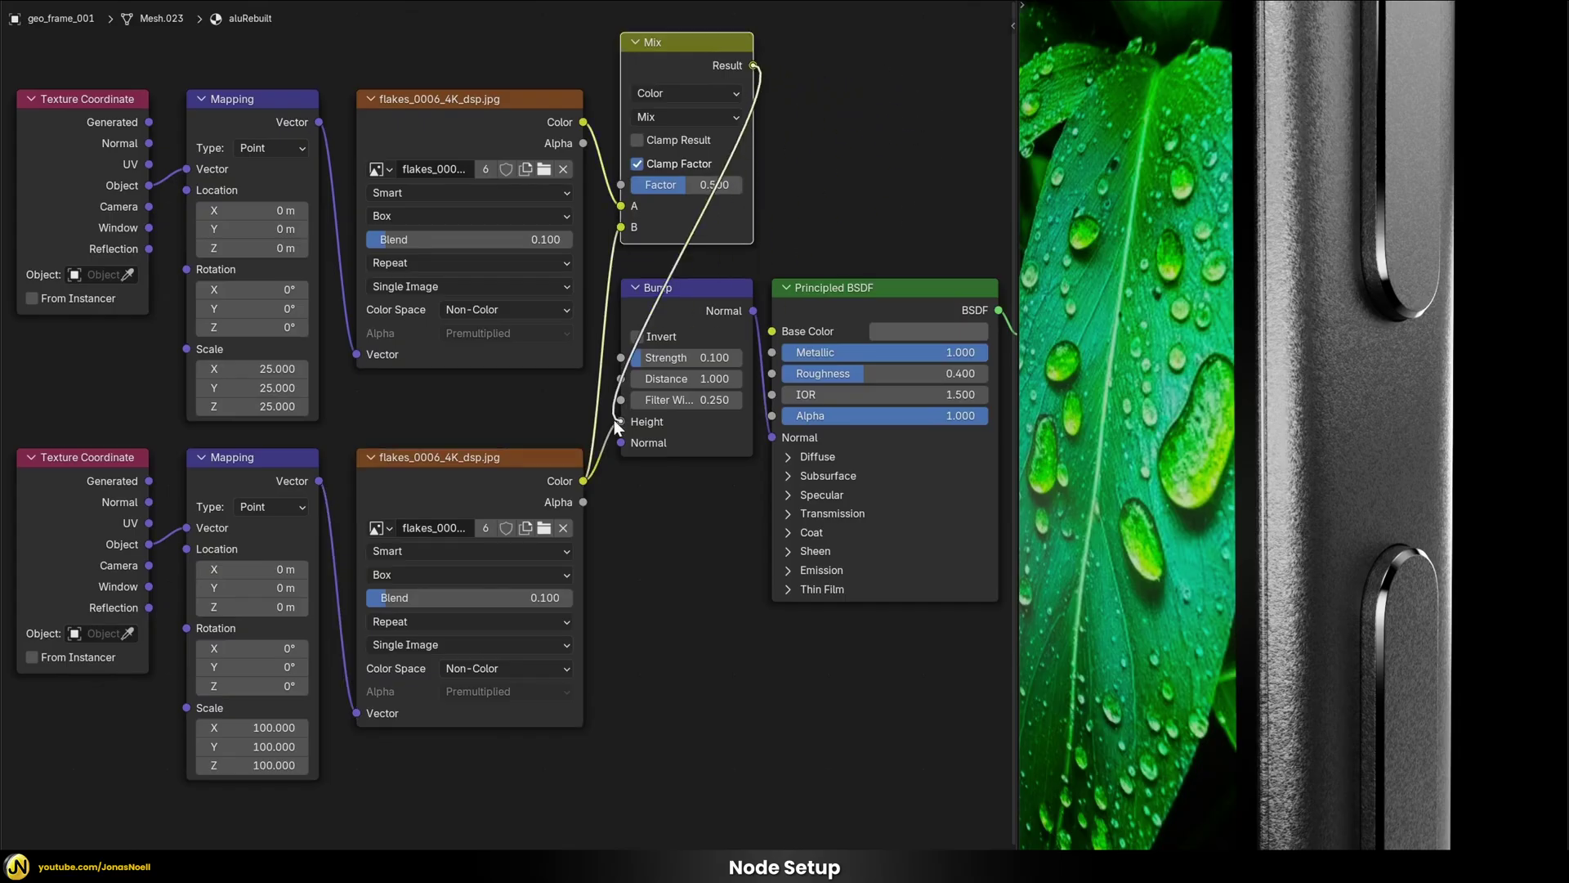
Slide the Mix factor to compare the original, finer and in-between flake blends.
drag(685, 188, 638, 188)
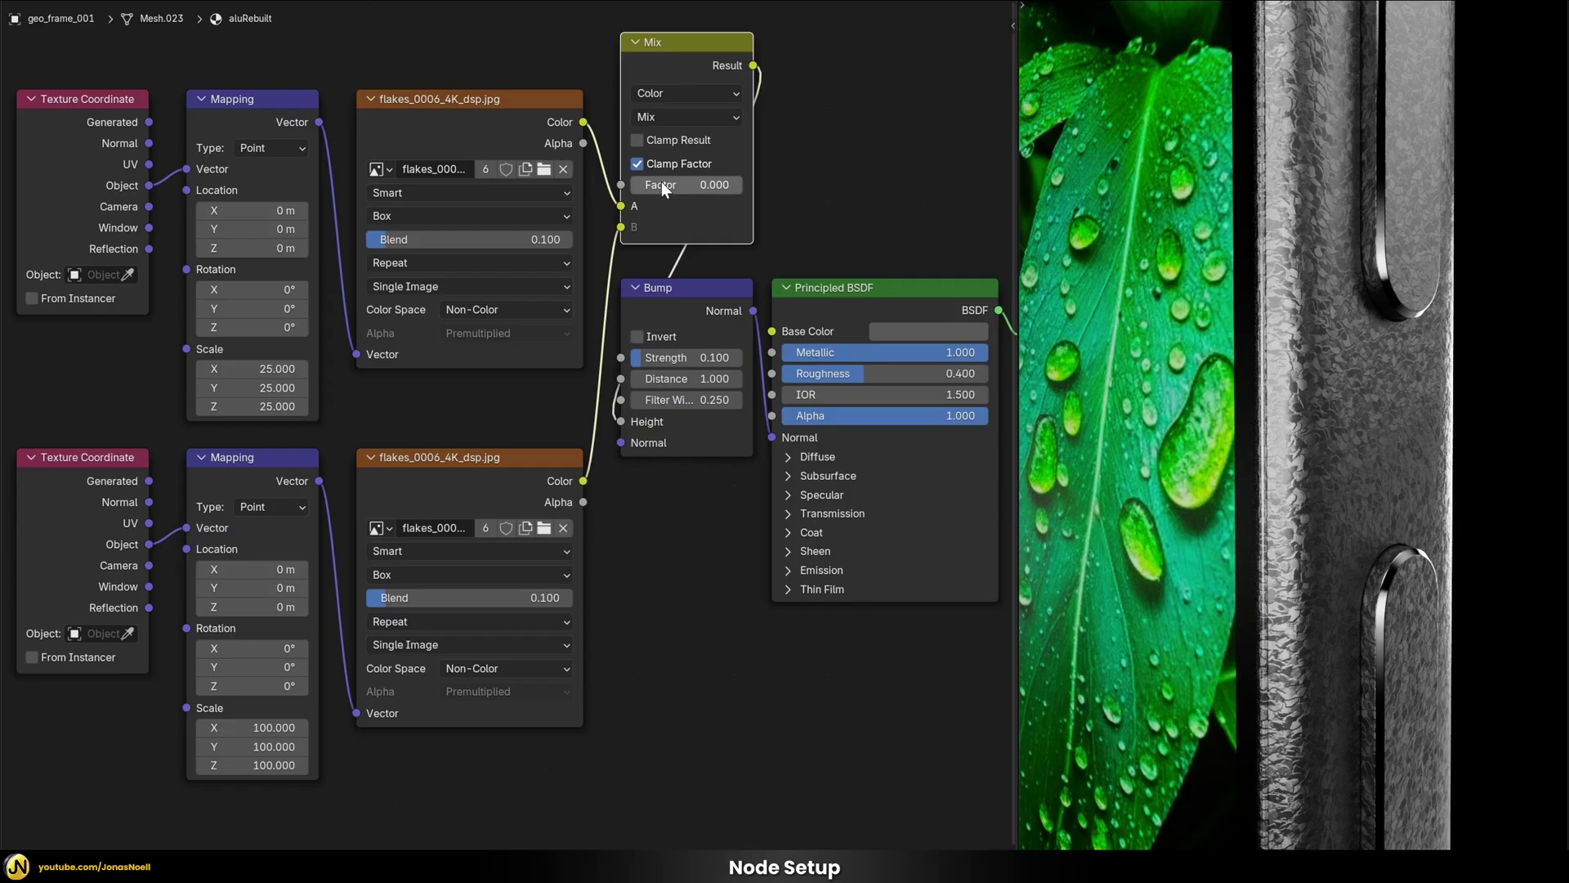
drag(654, 184, 740, 185)
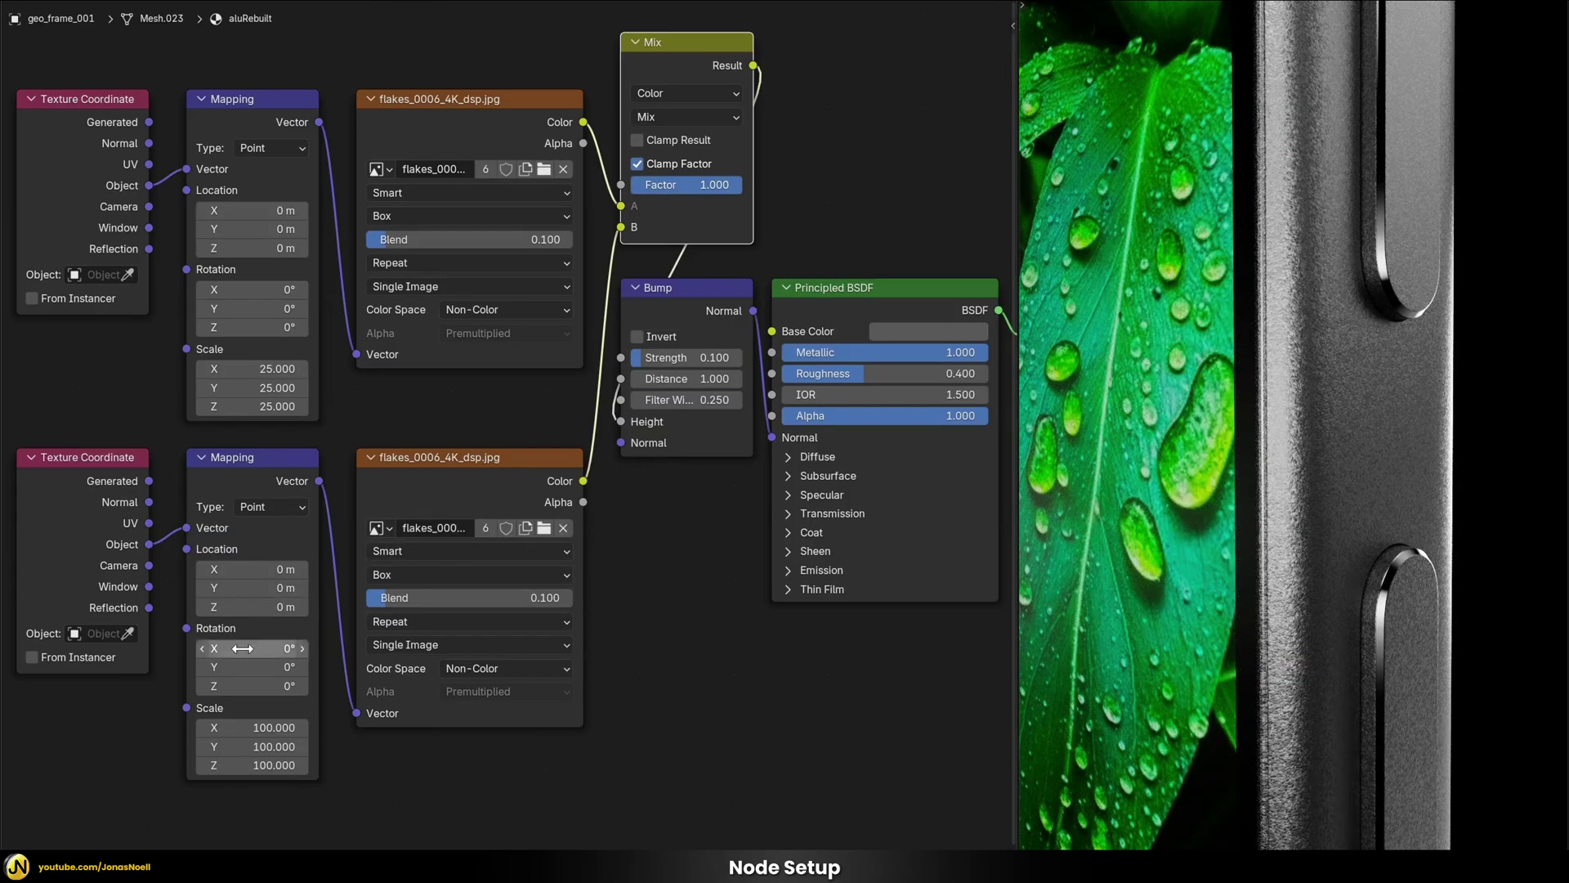
drag(735, 184, 799, 235)
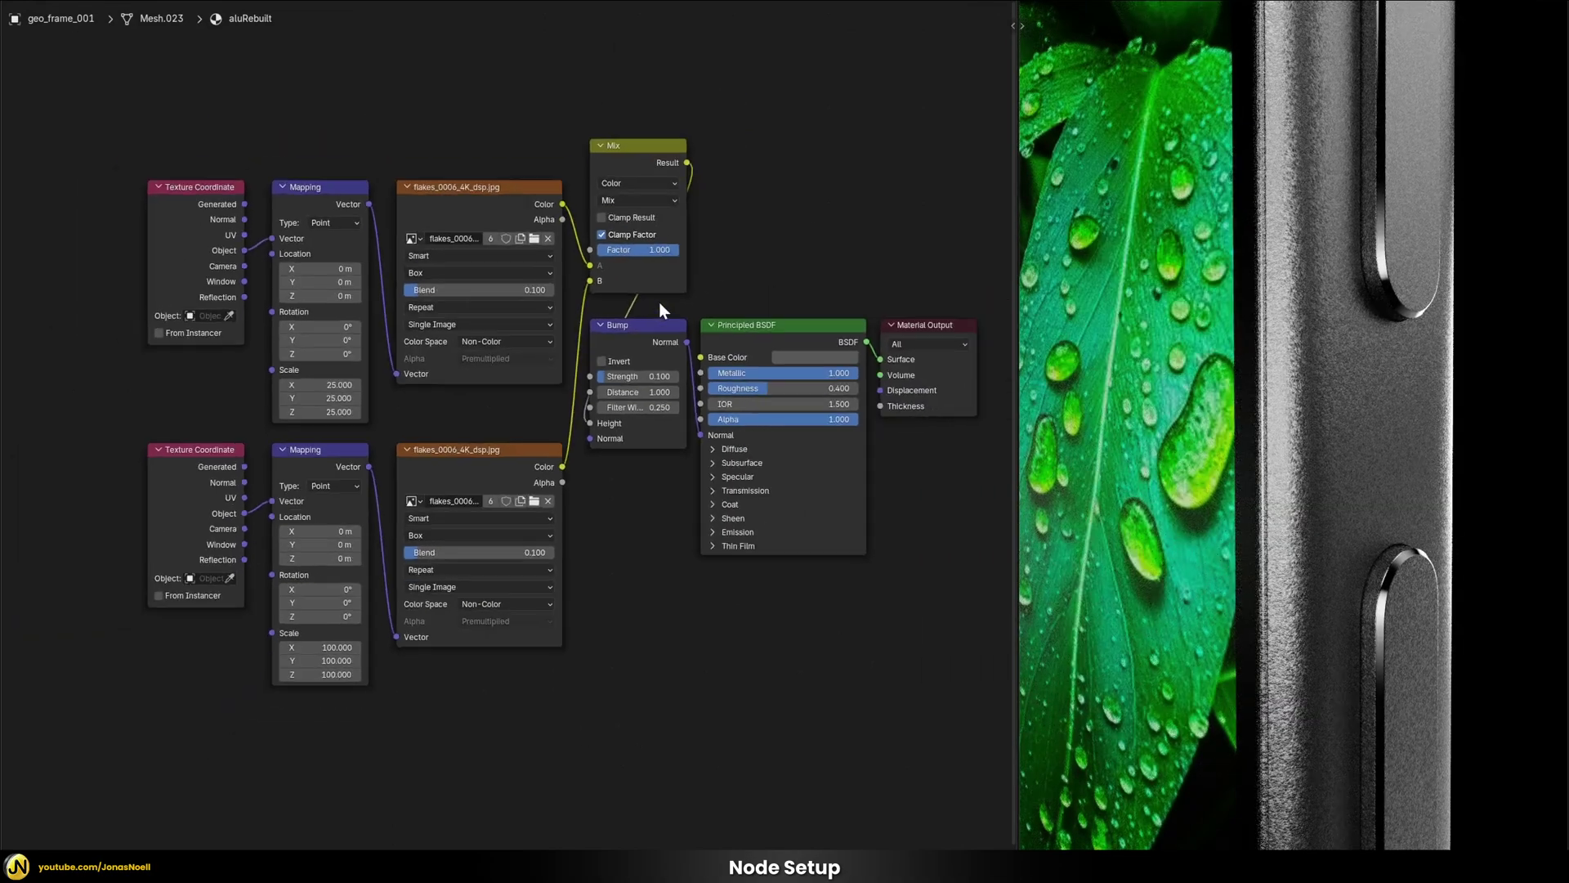
Move all six texture nodes further left to make room.
scroll(659, 301, down, 2)
drag(517, 148, 196, 445)
key(g)
click(290, 446)
click(518, 478)
Insert a Mix colour node after the upper flakes with a red B, Color blend mode and factor 1.
key(shift+a)
text(mix)
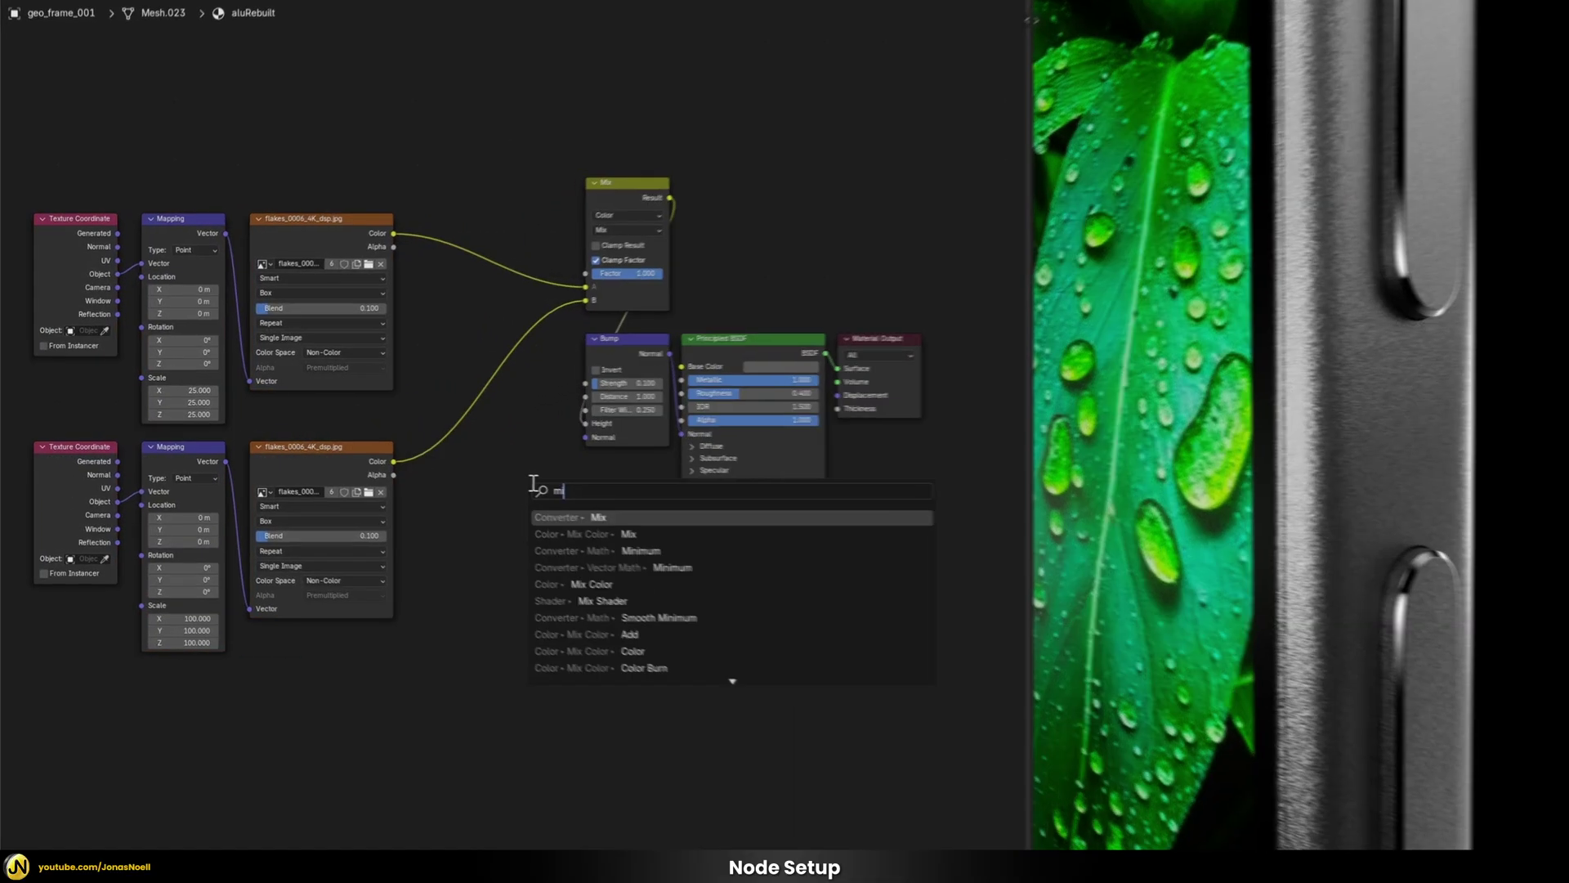
key(Down)
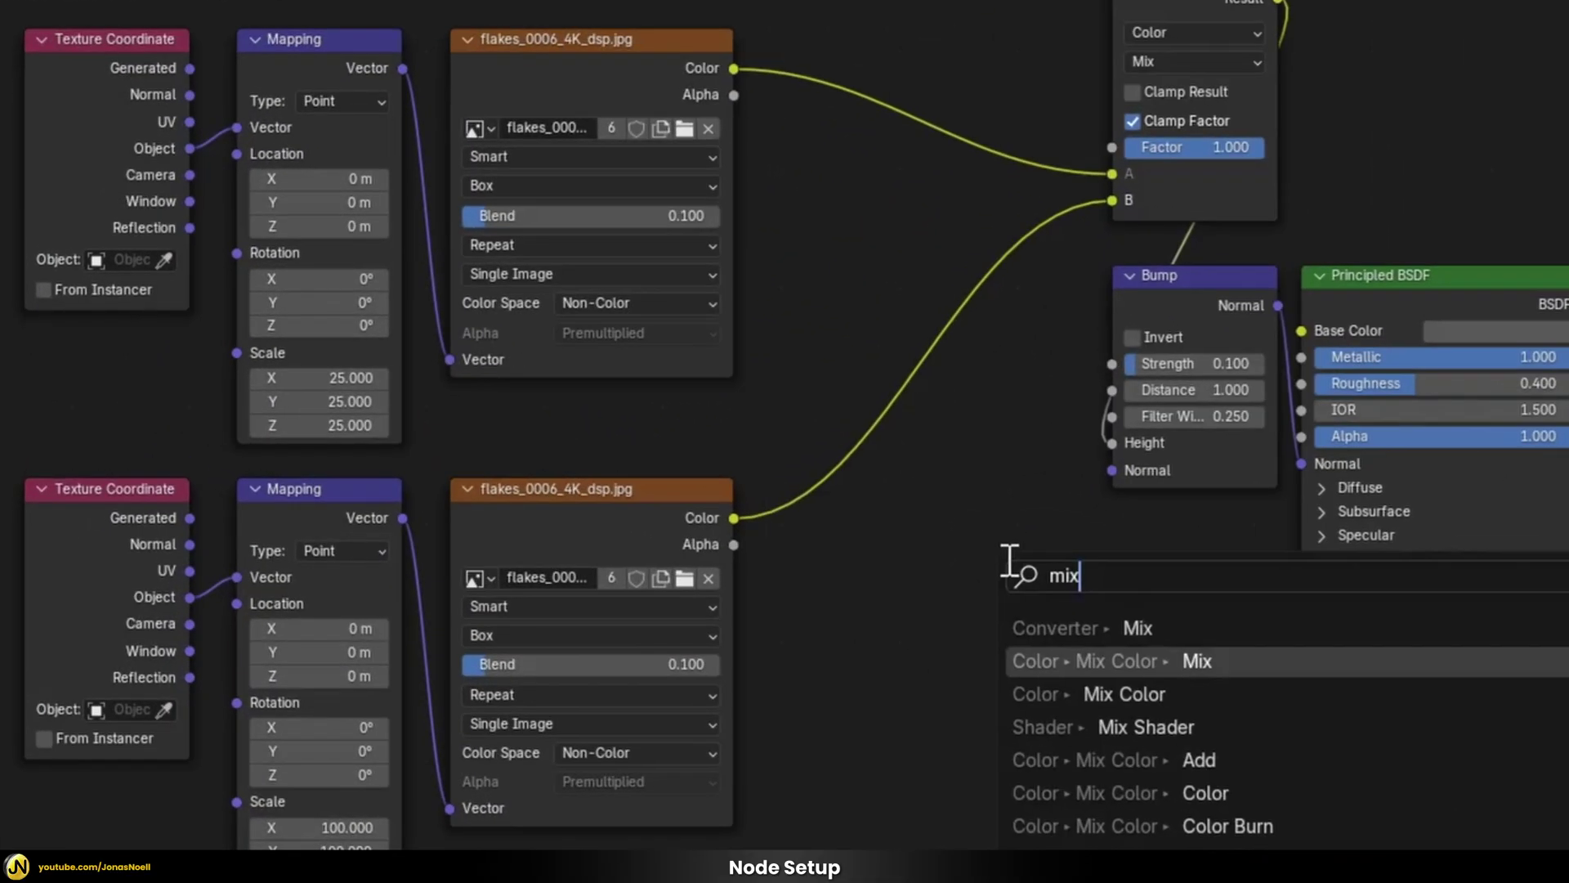
key(Return)
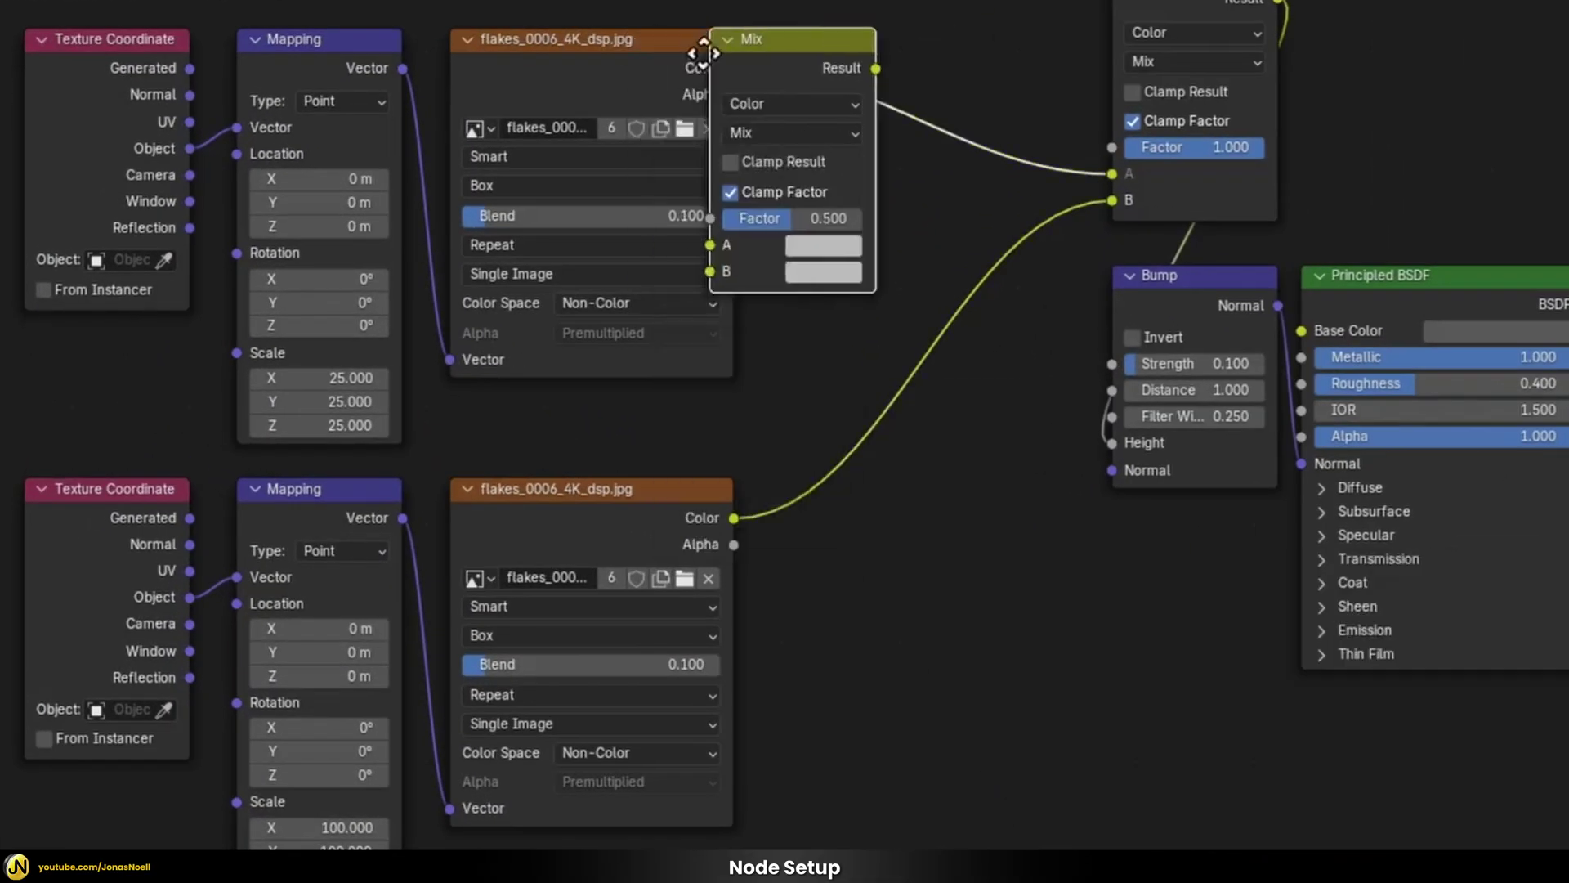
click(772, 53)
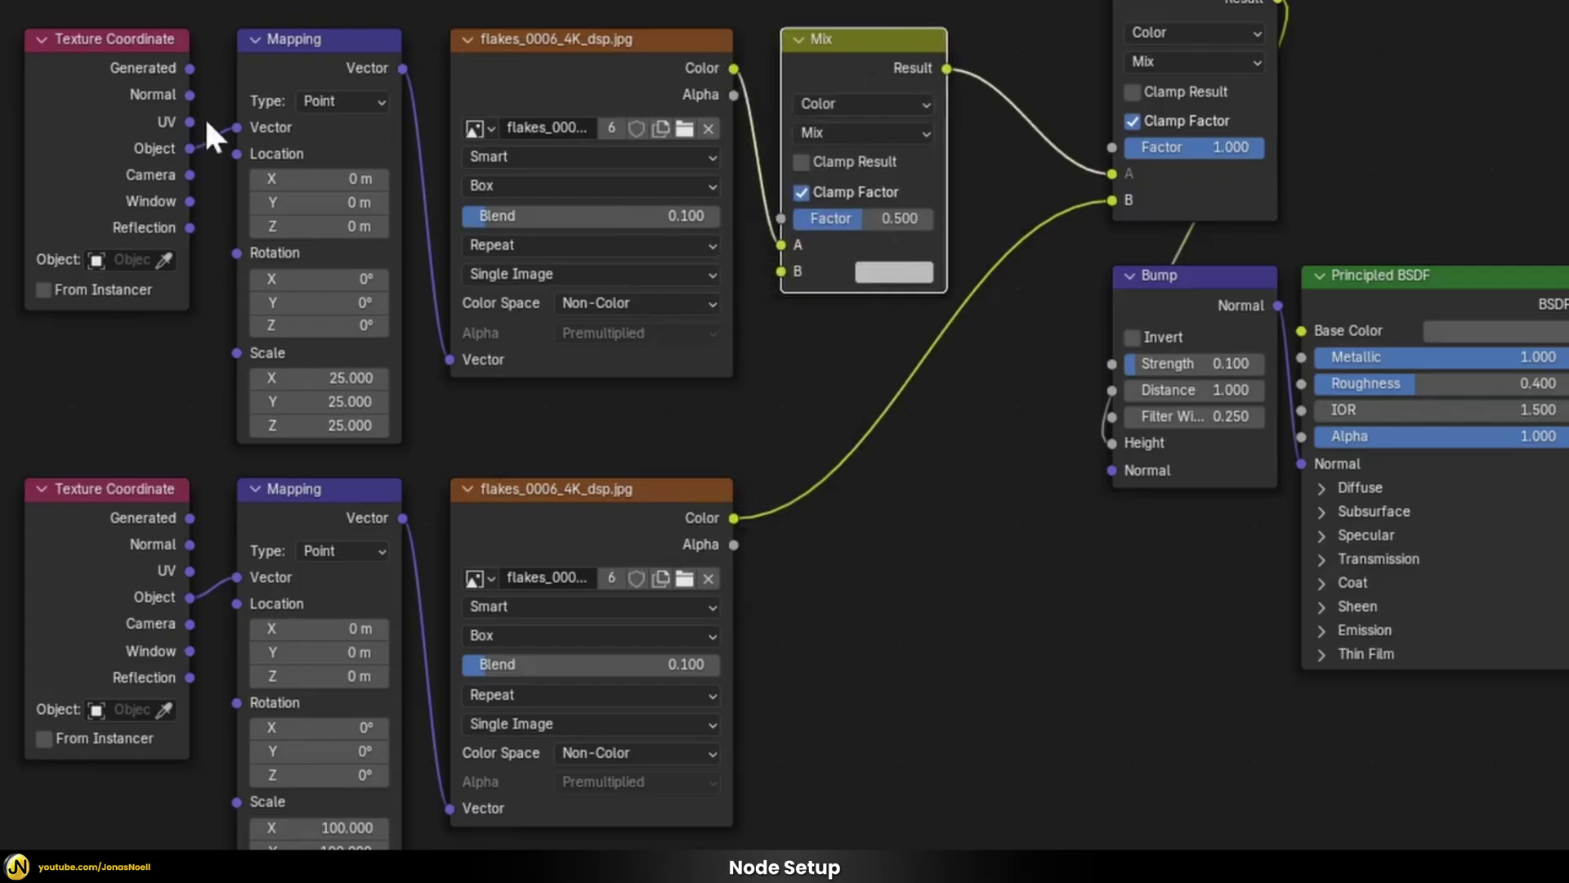
click(868, 272)
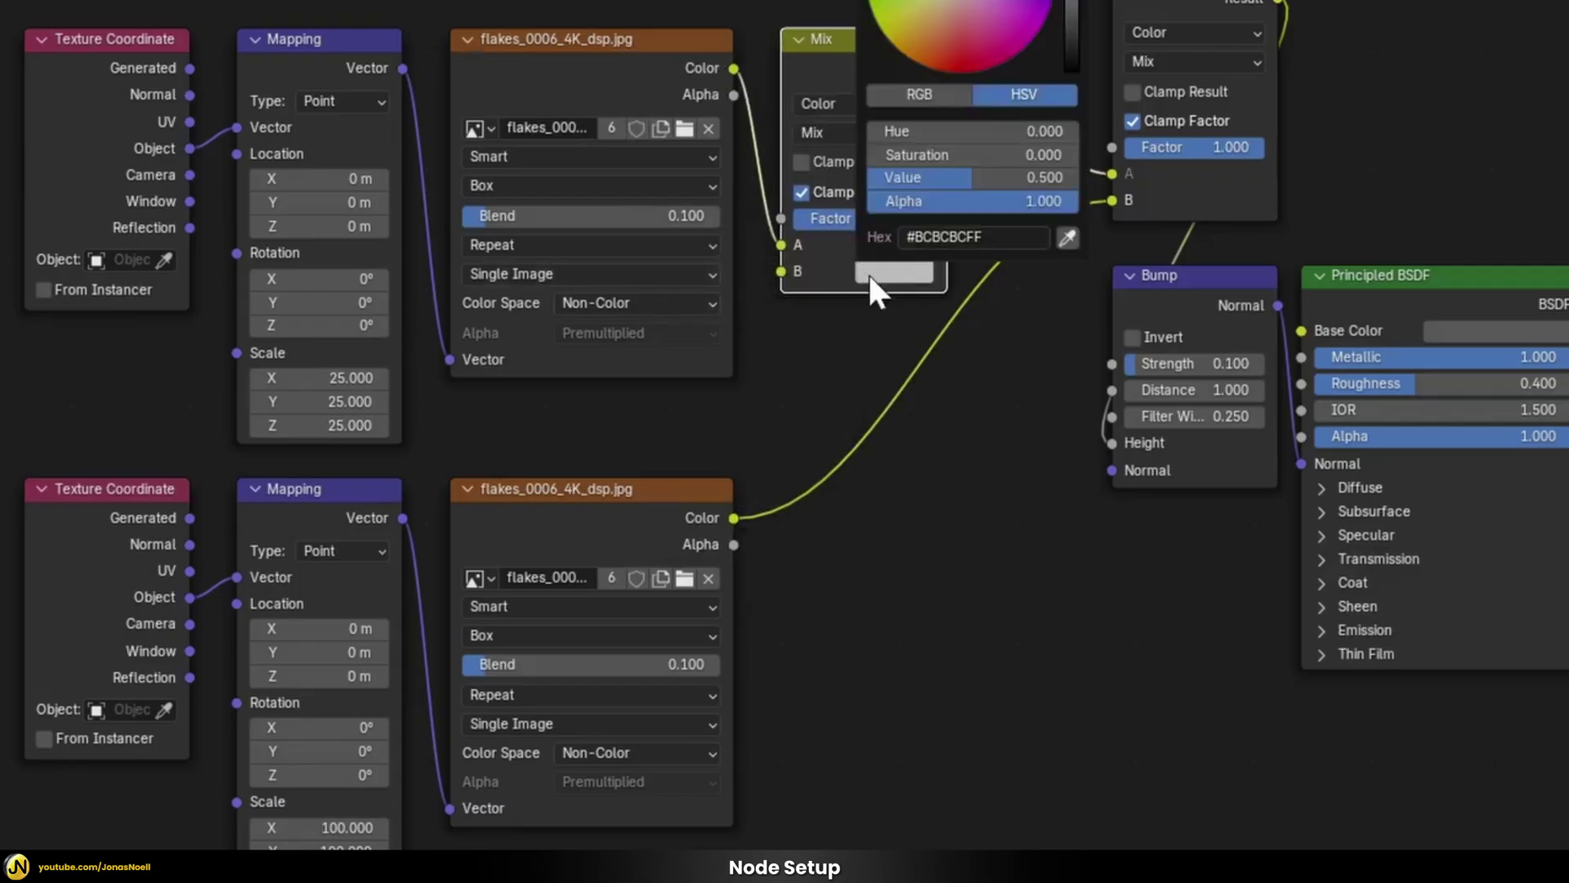
click(956, 57)
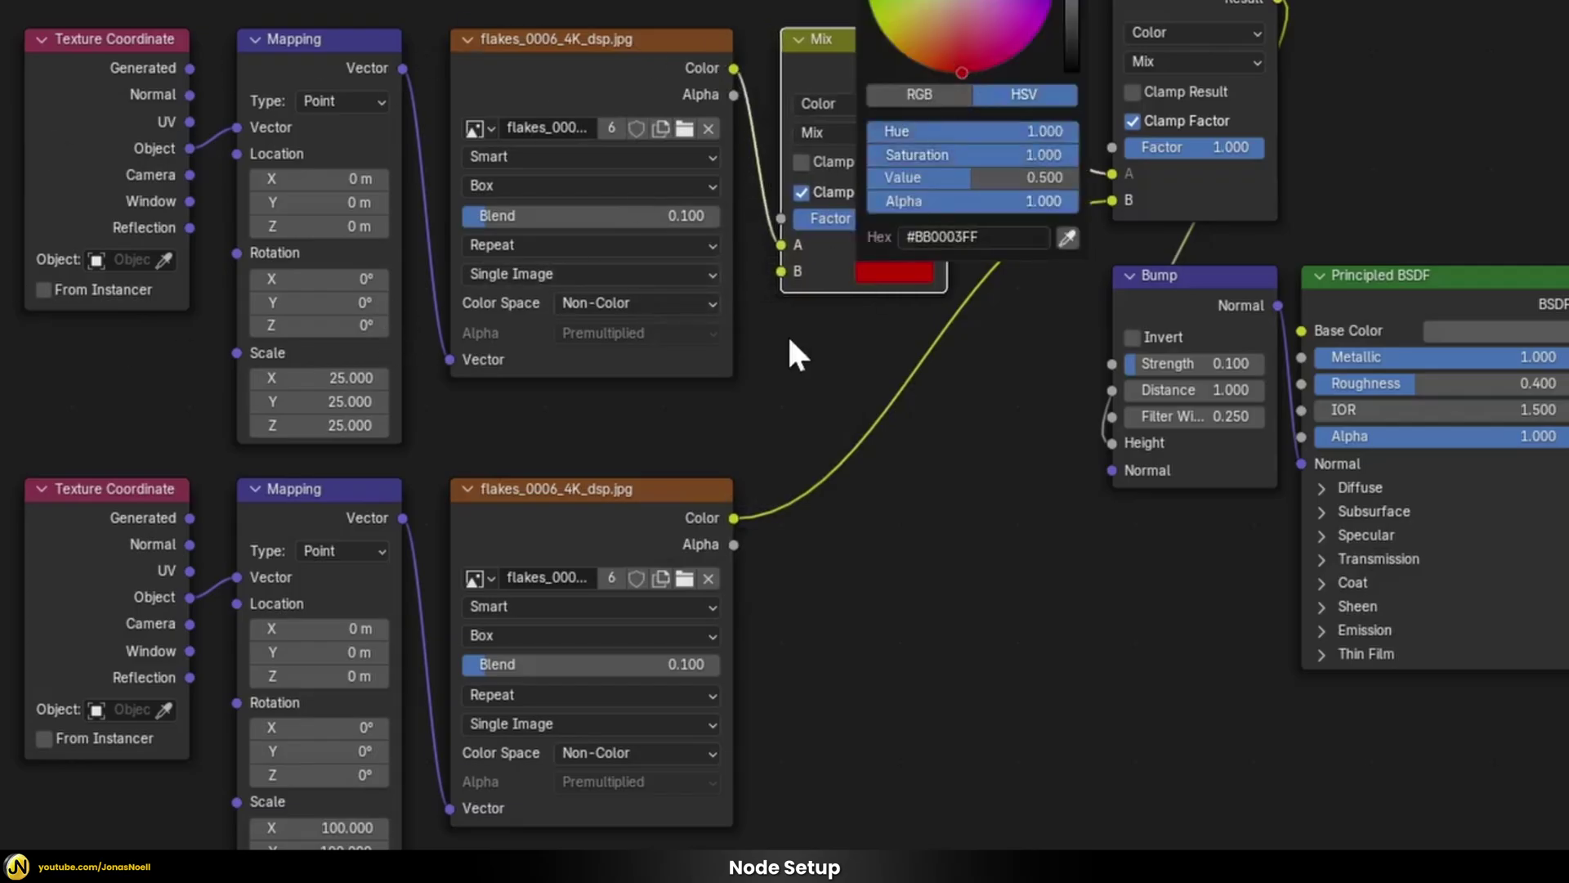
click(845, 132)
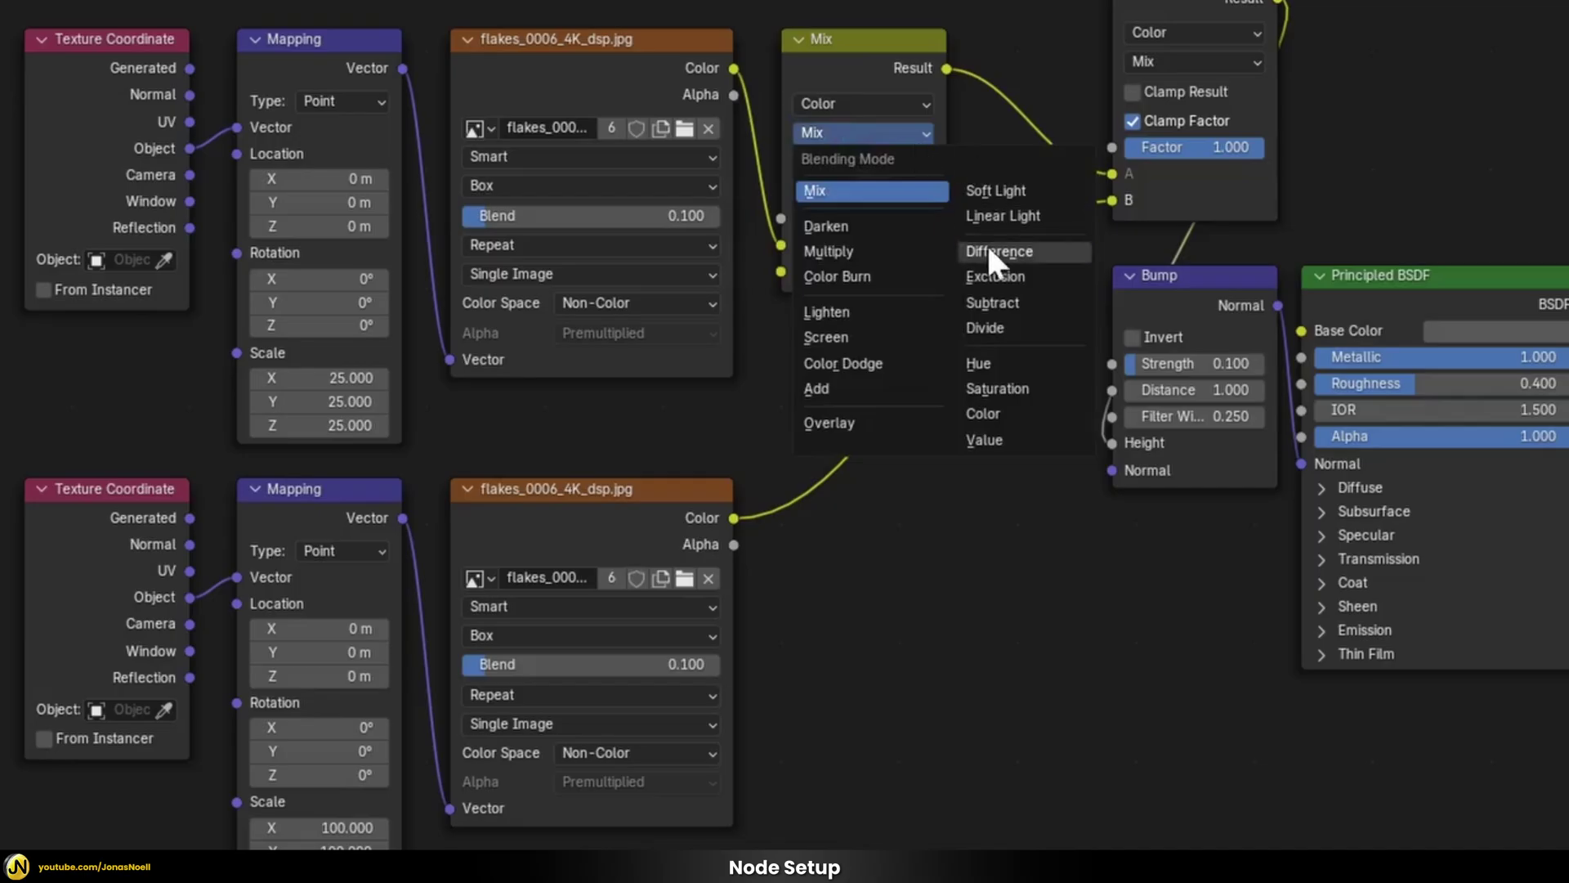
click(994, 412)
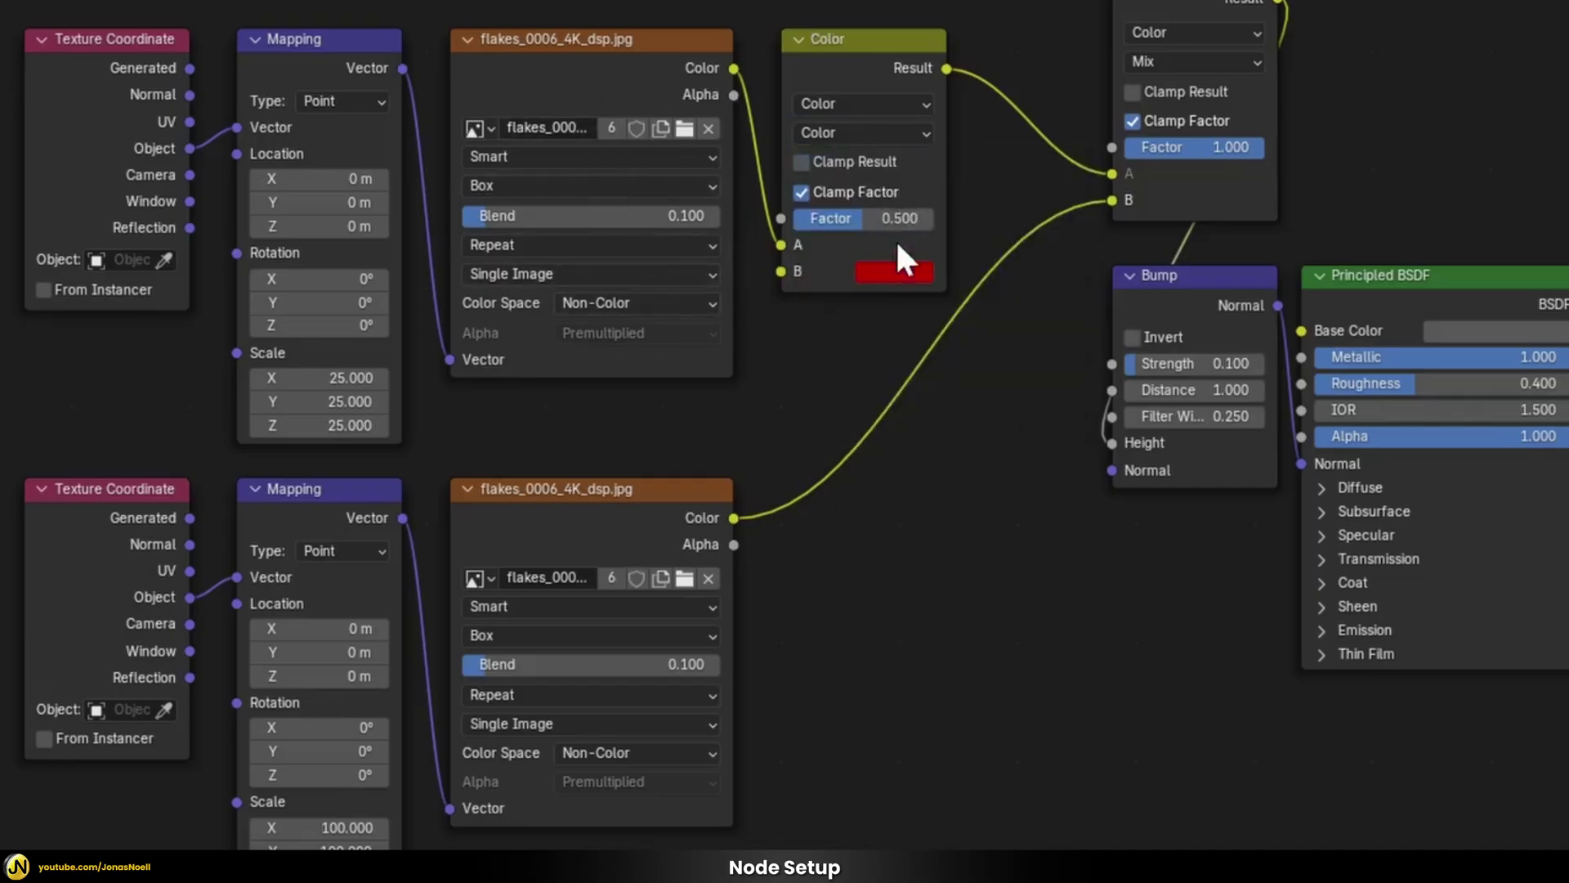
drag(869, 231, 927, 231)
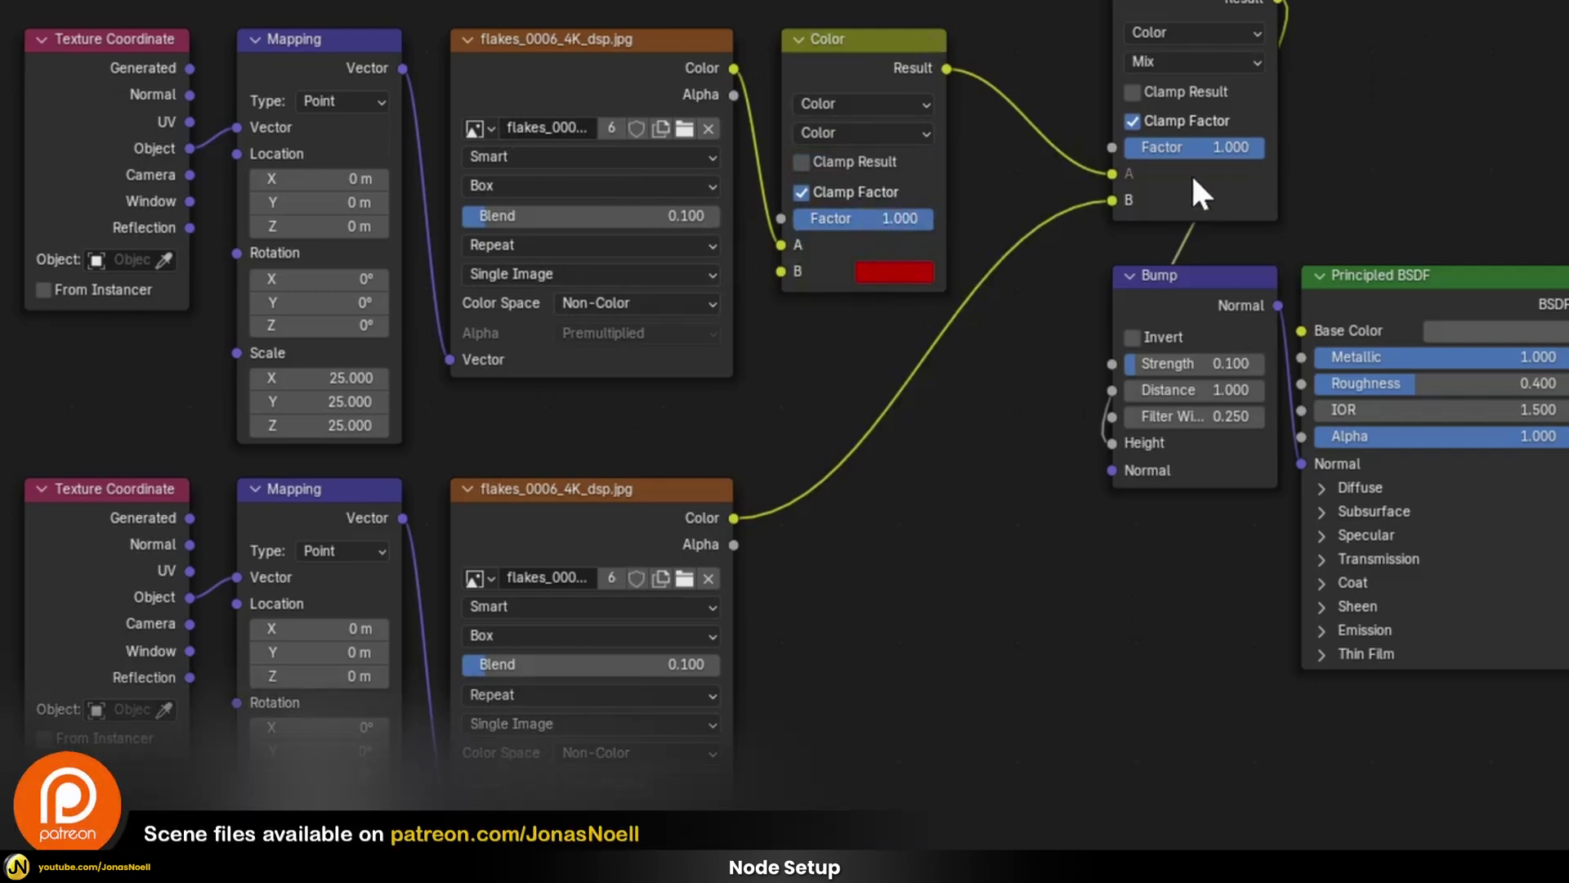
Copy that colour Mix node onto the lower flakes link and change its B colour to green.
click(844, 39)
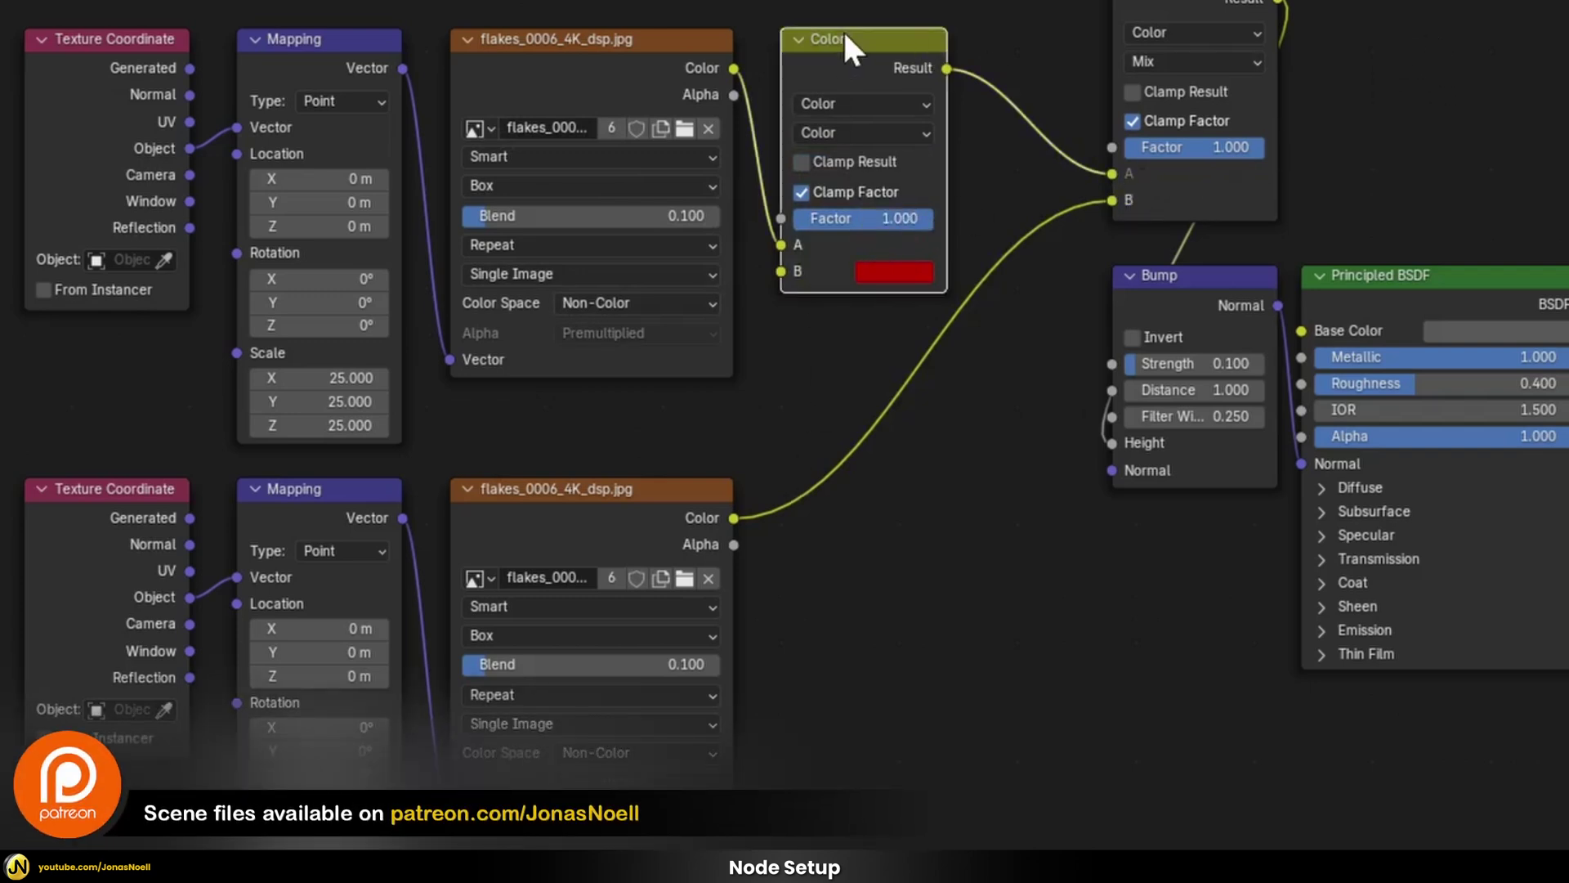
key(ctrl+c)
key(ctrl+v)
drag(888, 471, 832, 499)
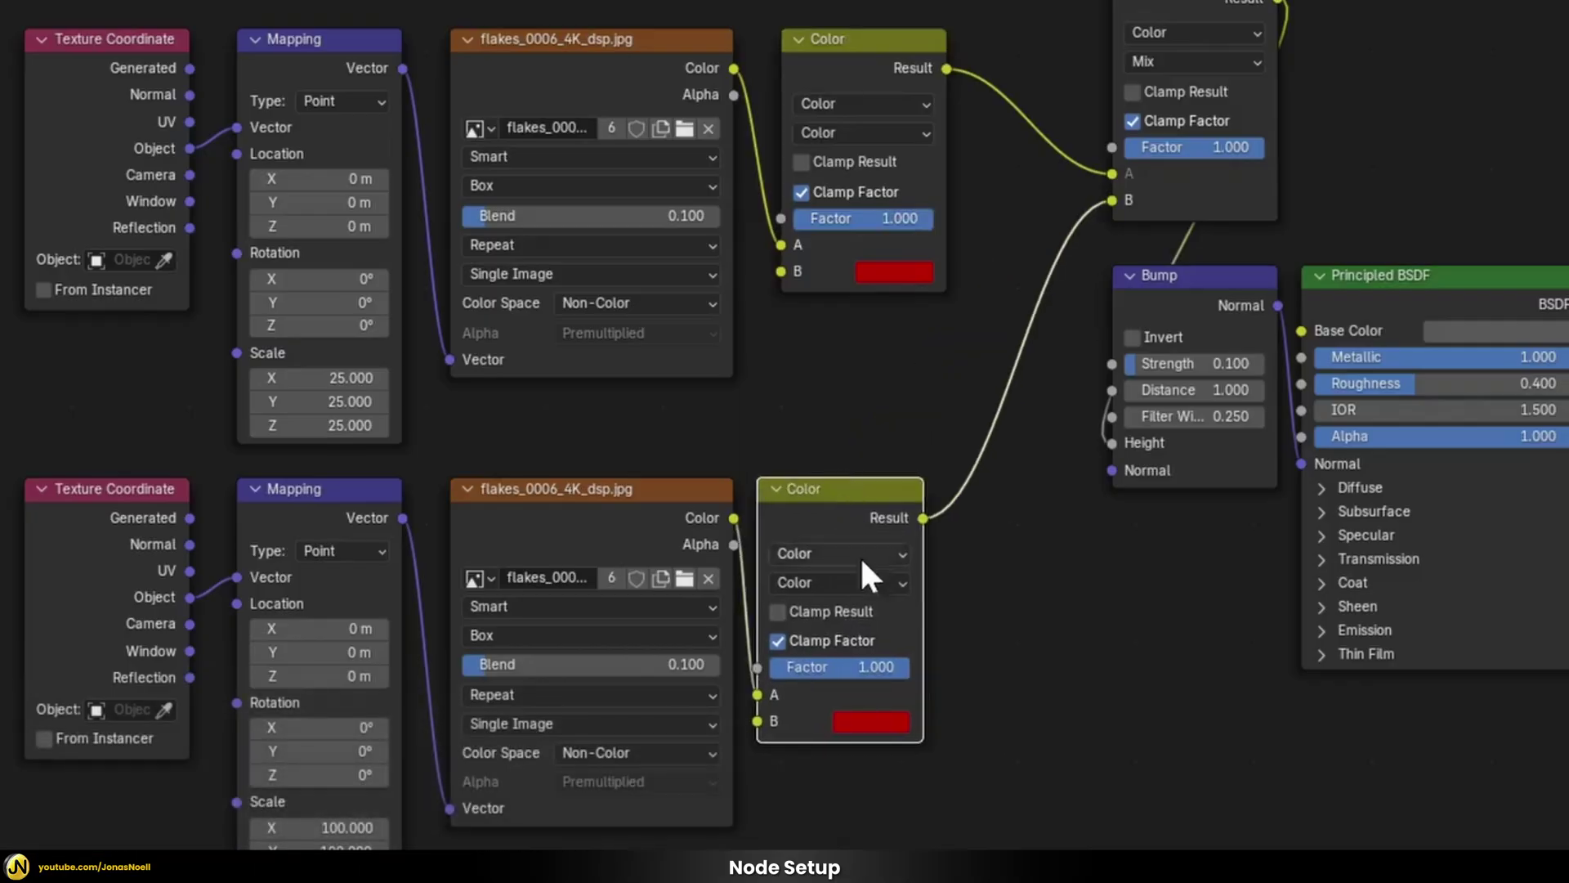
click(874, 723)
drag(891, 408, 851, 388)
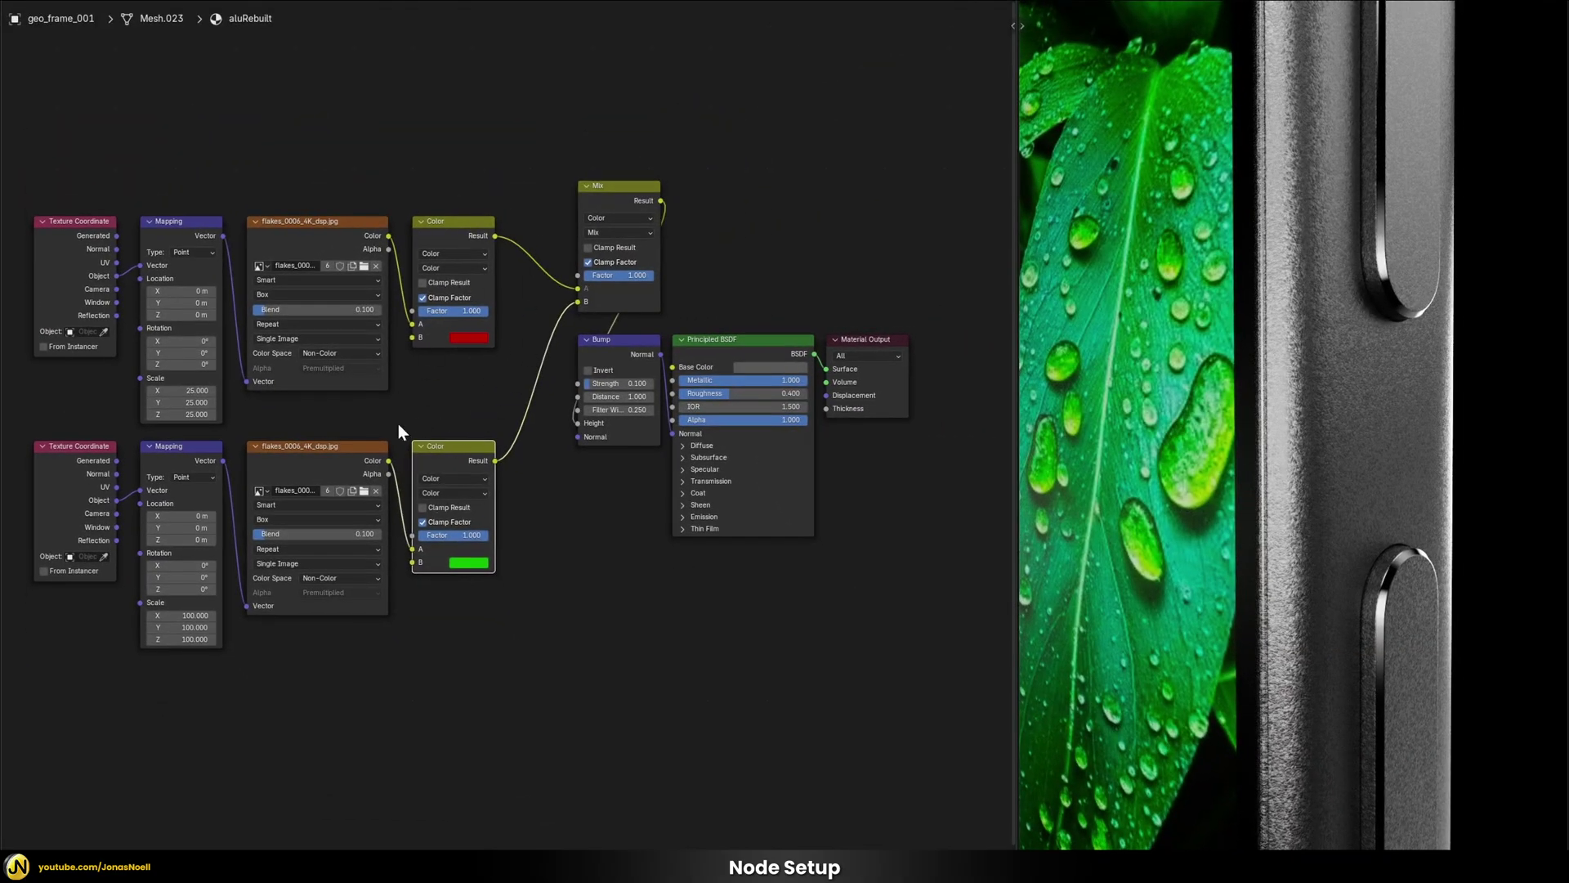
Preview the main Mix node while toggling its factor between 0 and 1, then preview the Principled BSDF again.
ctrl+shift+click(623, 190)
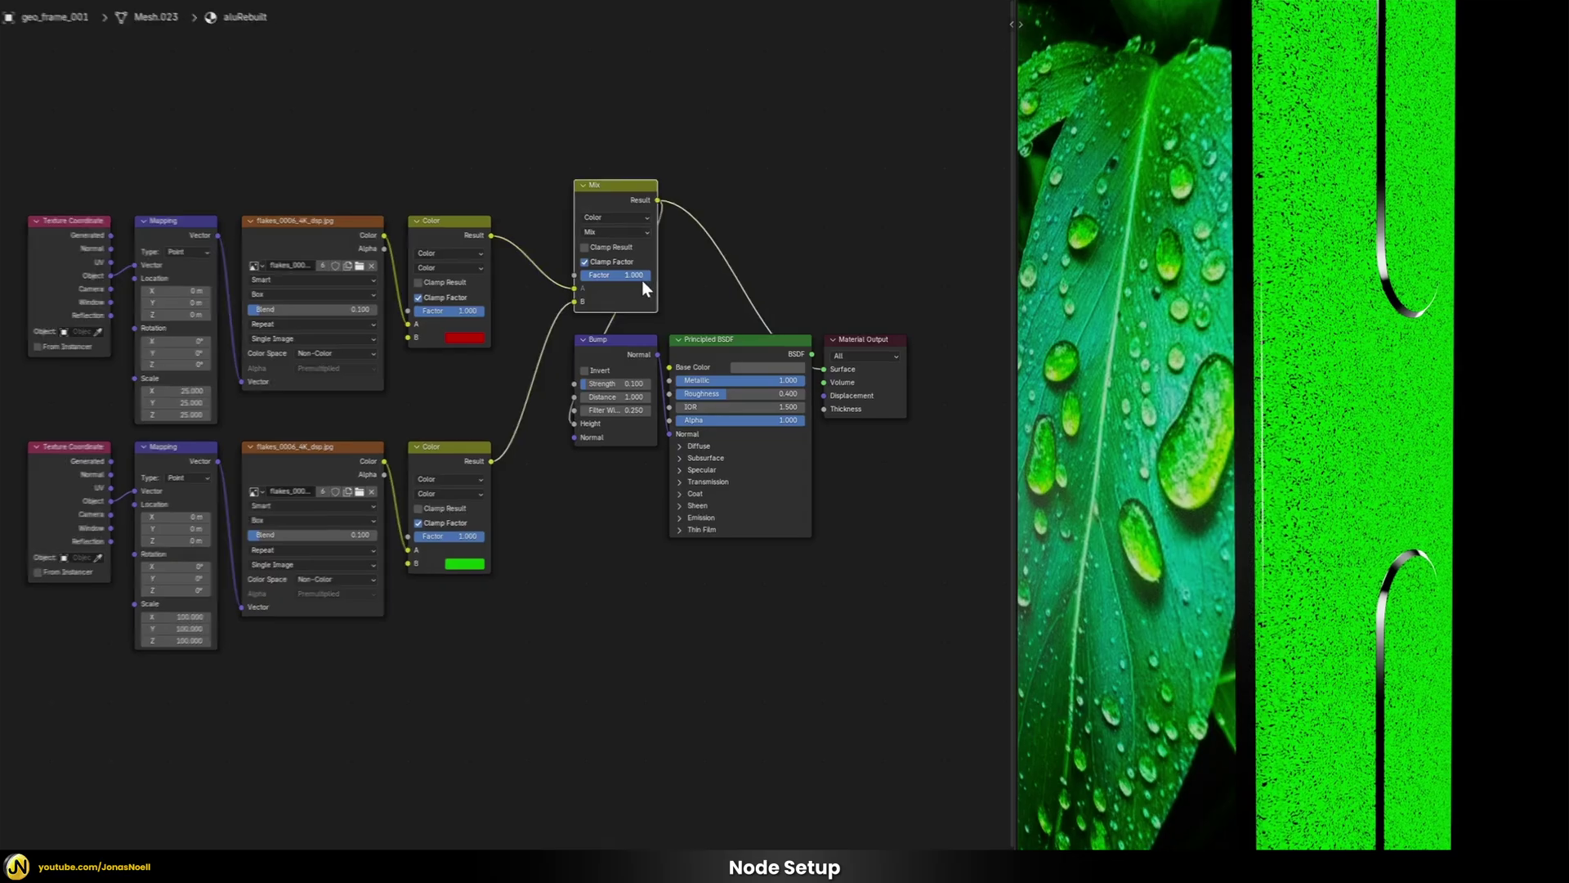
key(BackSpace)
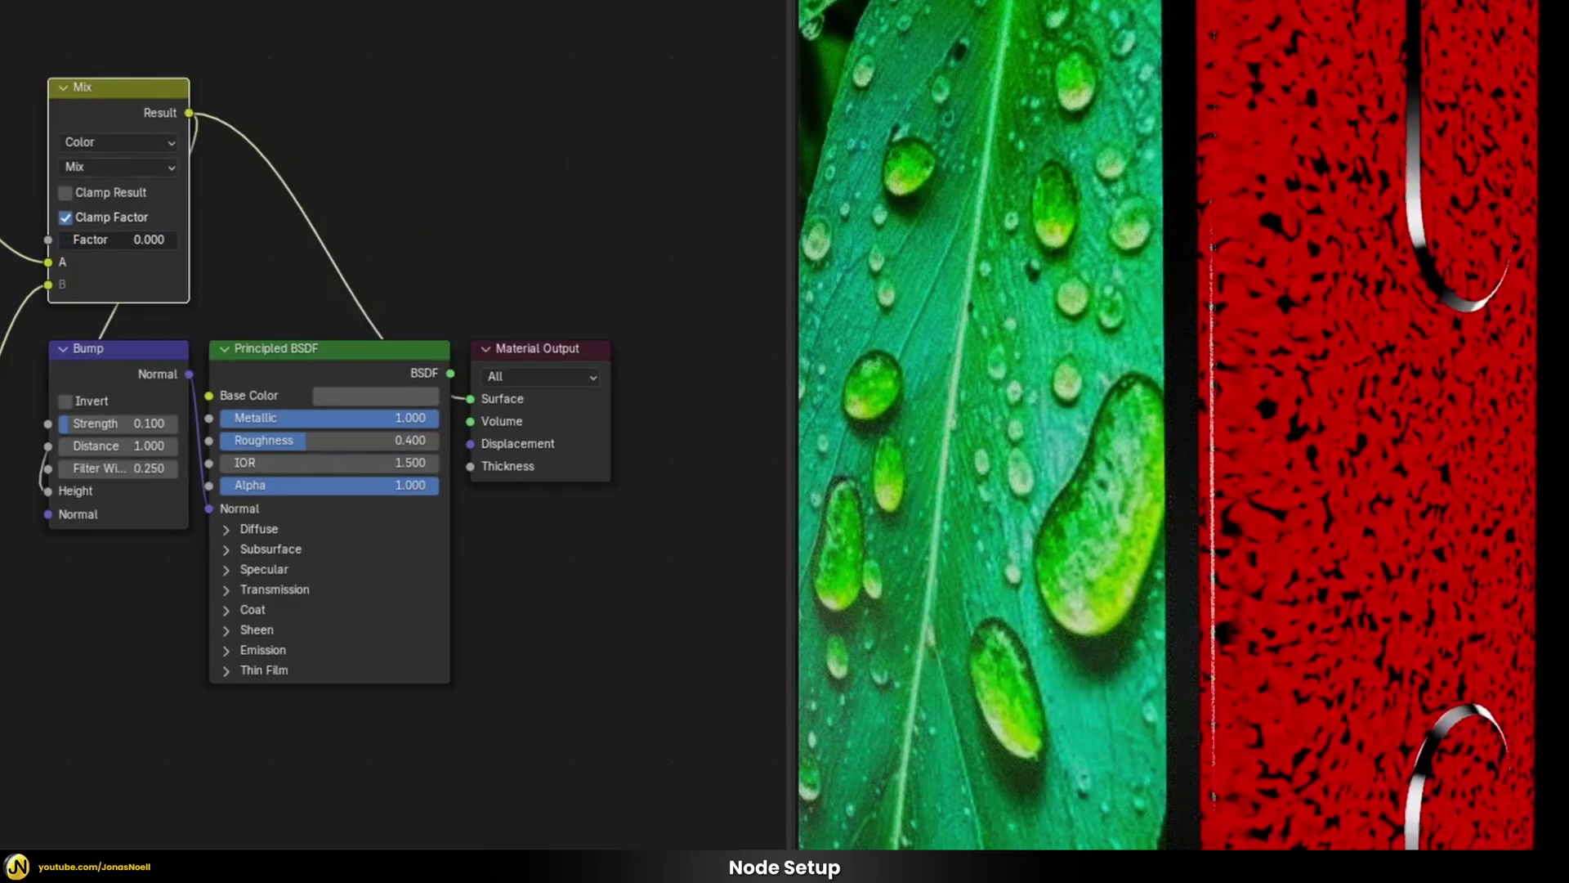
key(ctrl+z)
key(ctrl+shift+z)
key(ctrl+z)
key(ctrl+z)
key(ctrl+shift+z)
key(ctrl+z)
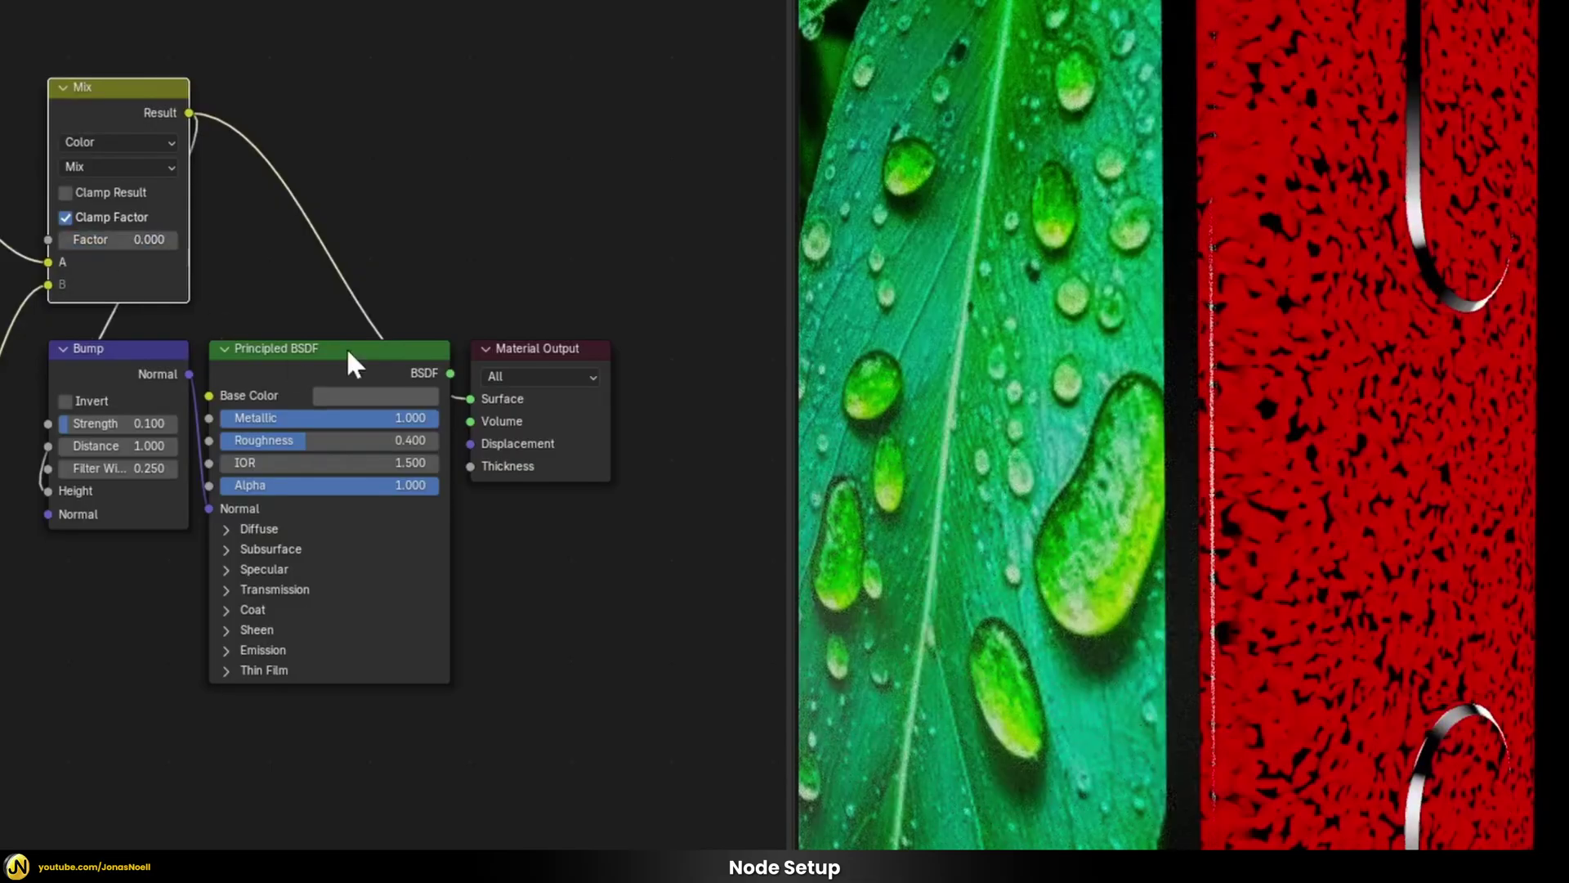
click(320, 340)
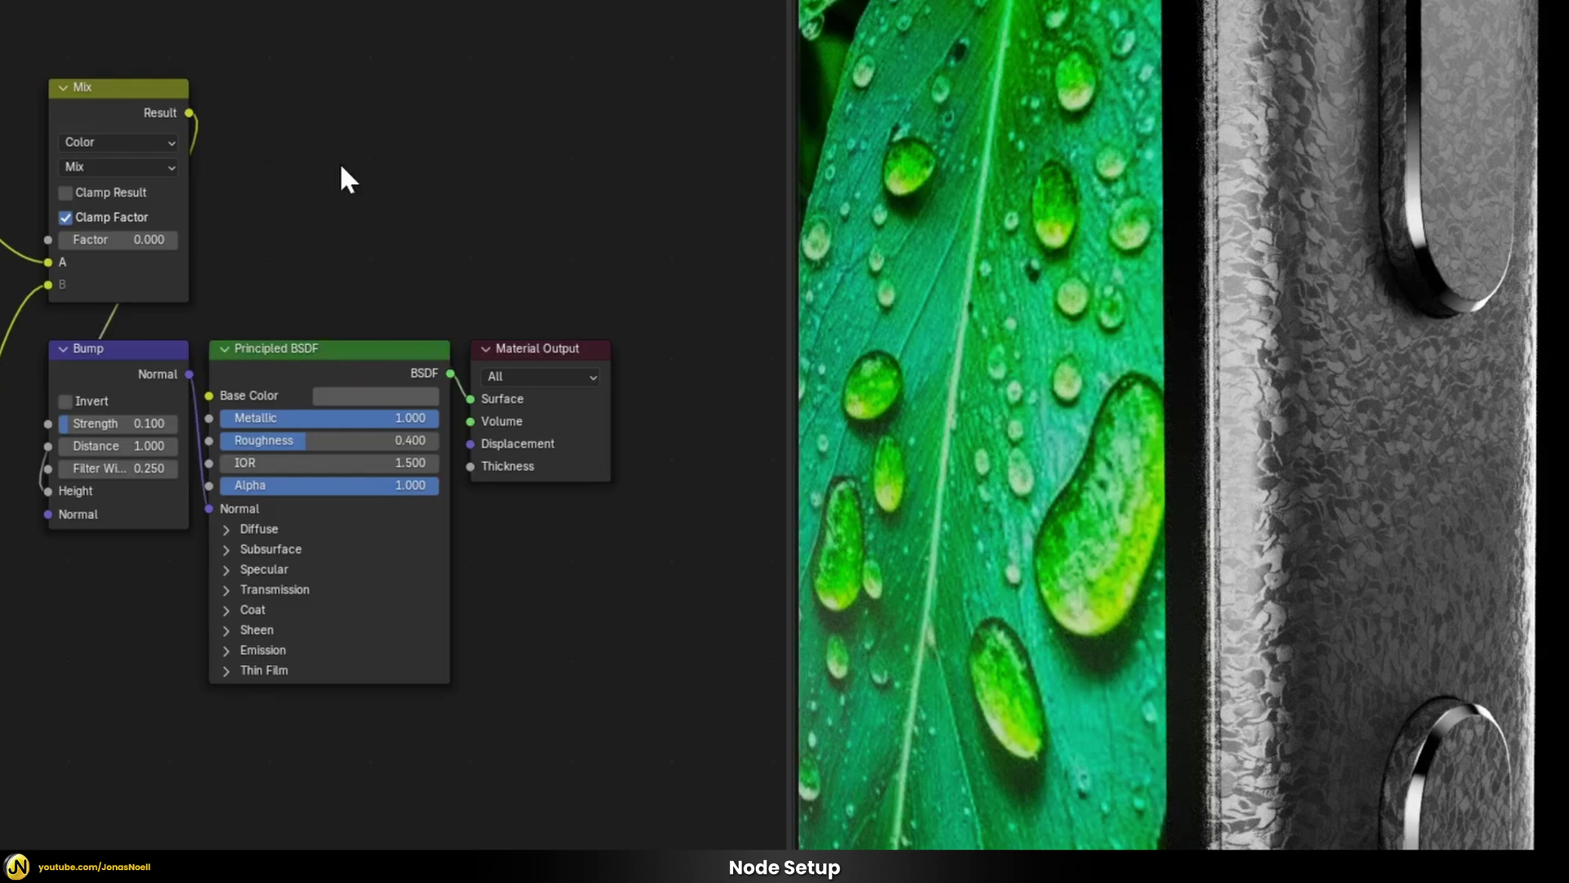
Add a Color-mode Mix node at factor 1 blending grey base colour and flake mix into Base Color.
key(shift+a)
text(mix)
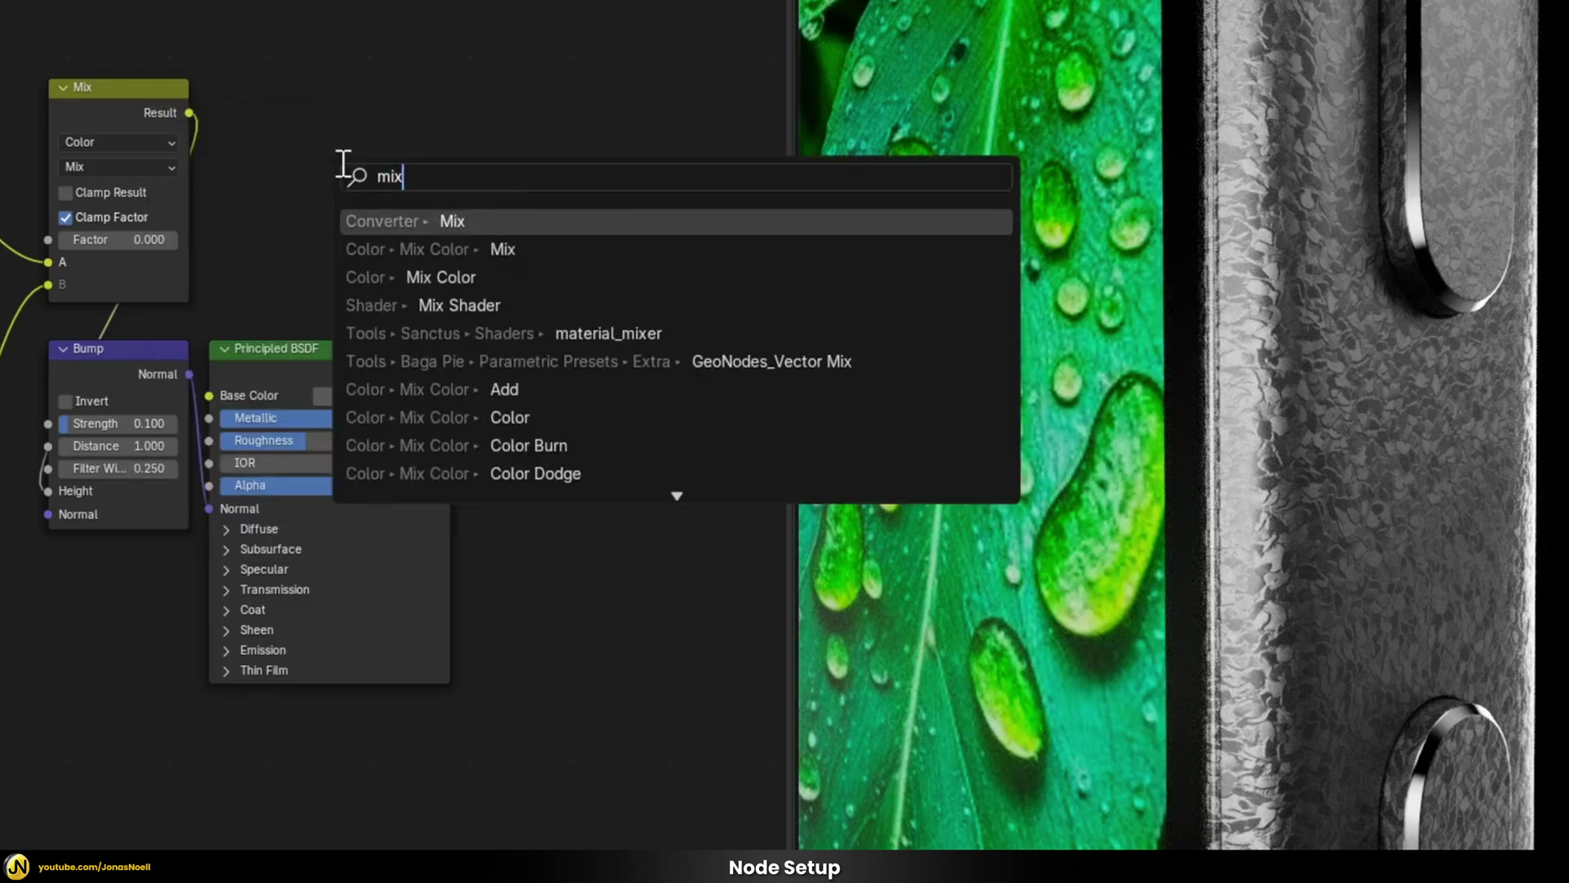
key(Down)
key(Return)
click(291, 59)
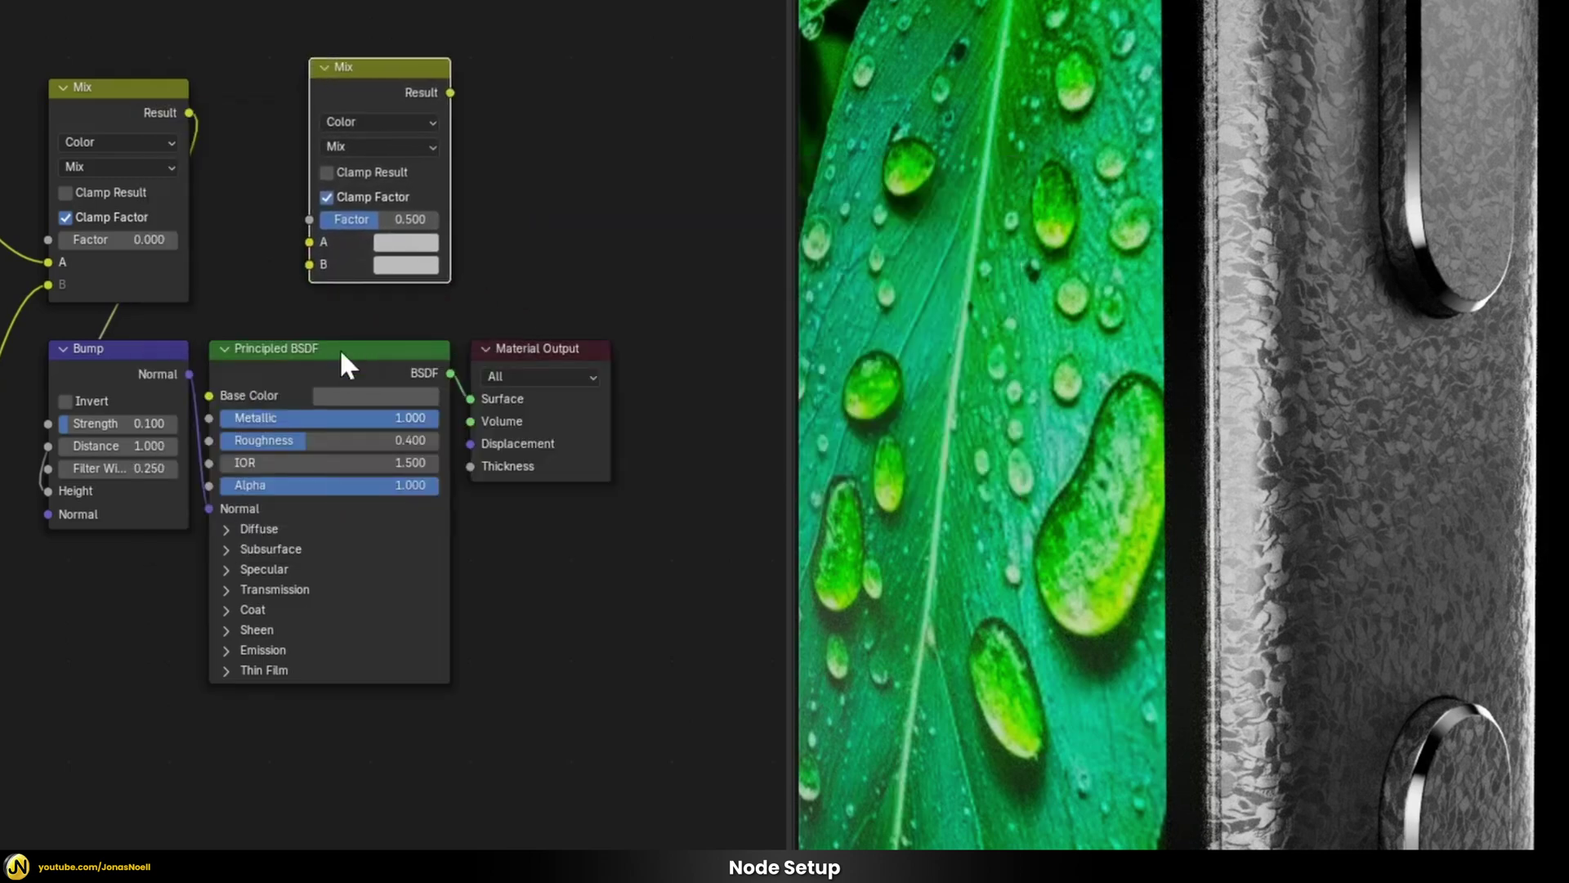
drag(335, 391, 406, 243)
drag(190, 113, 294, 275)
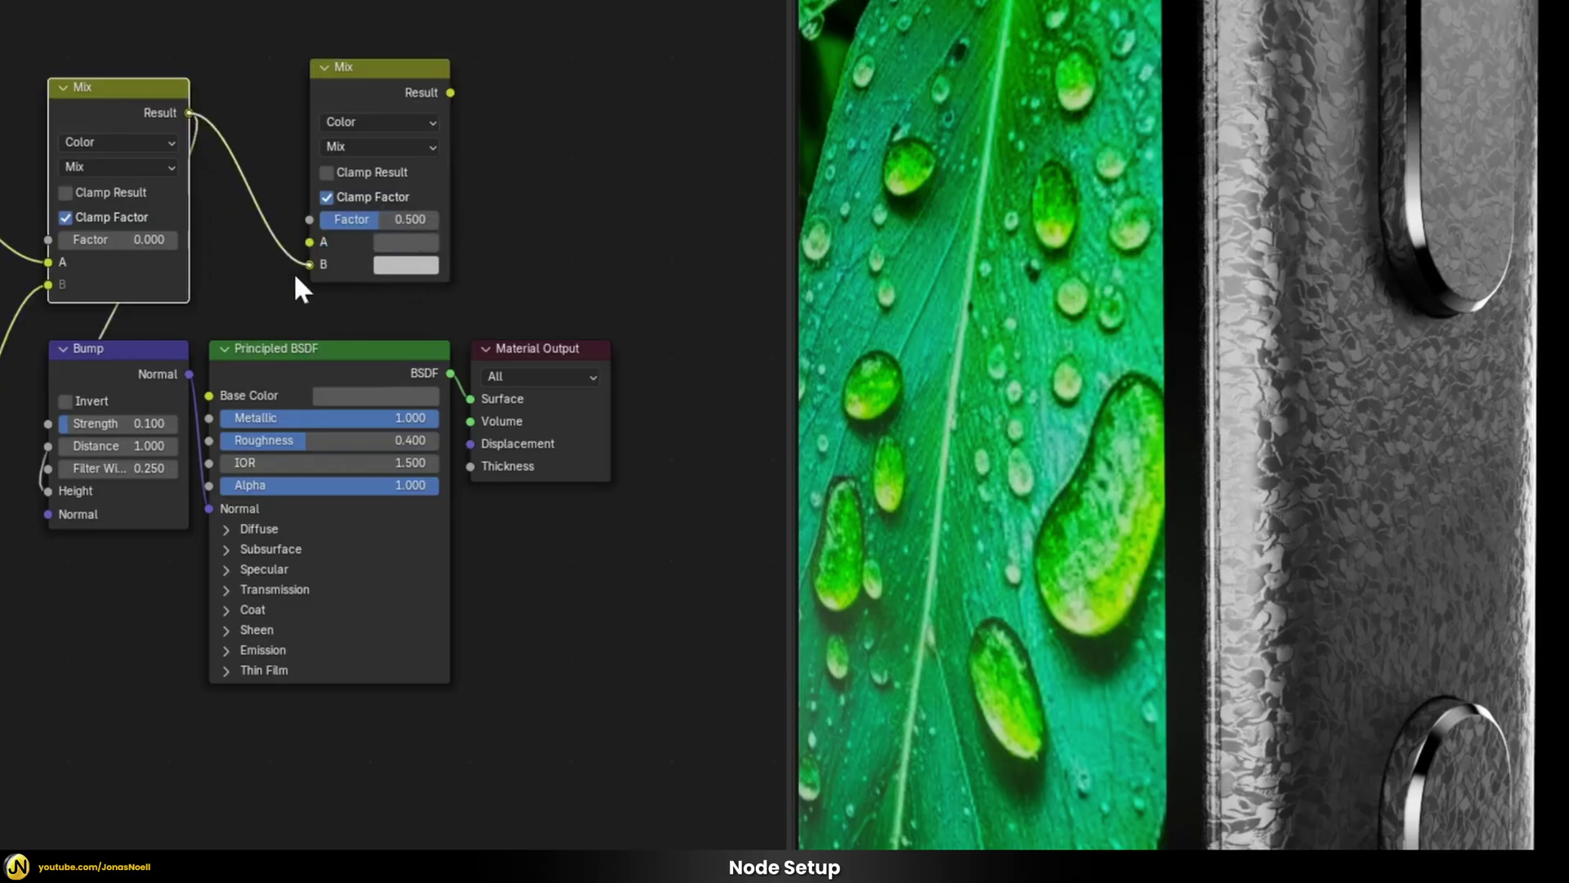
click(366, 146)
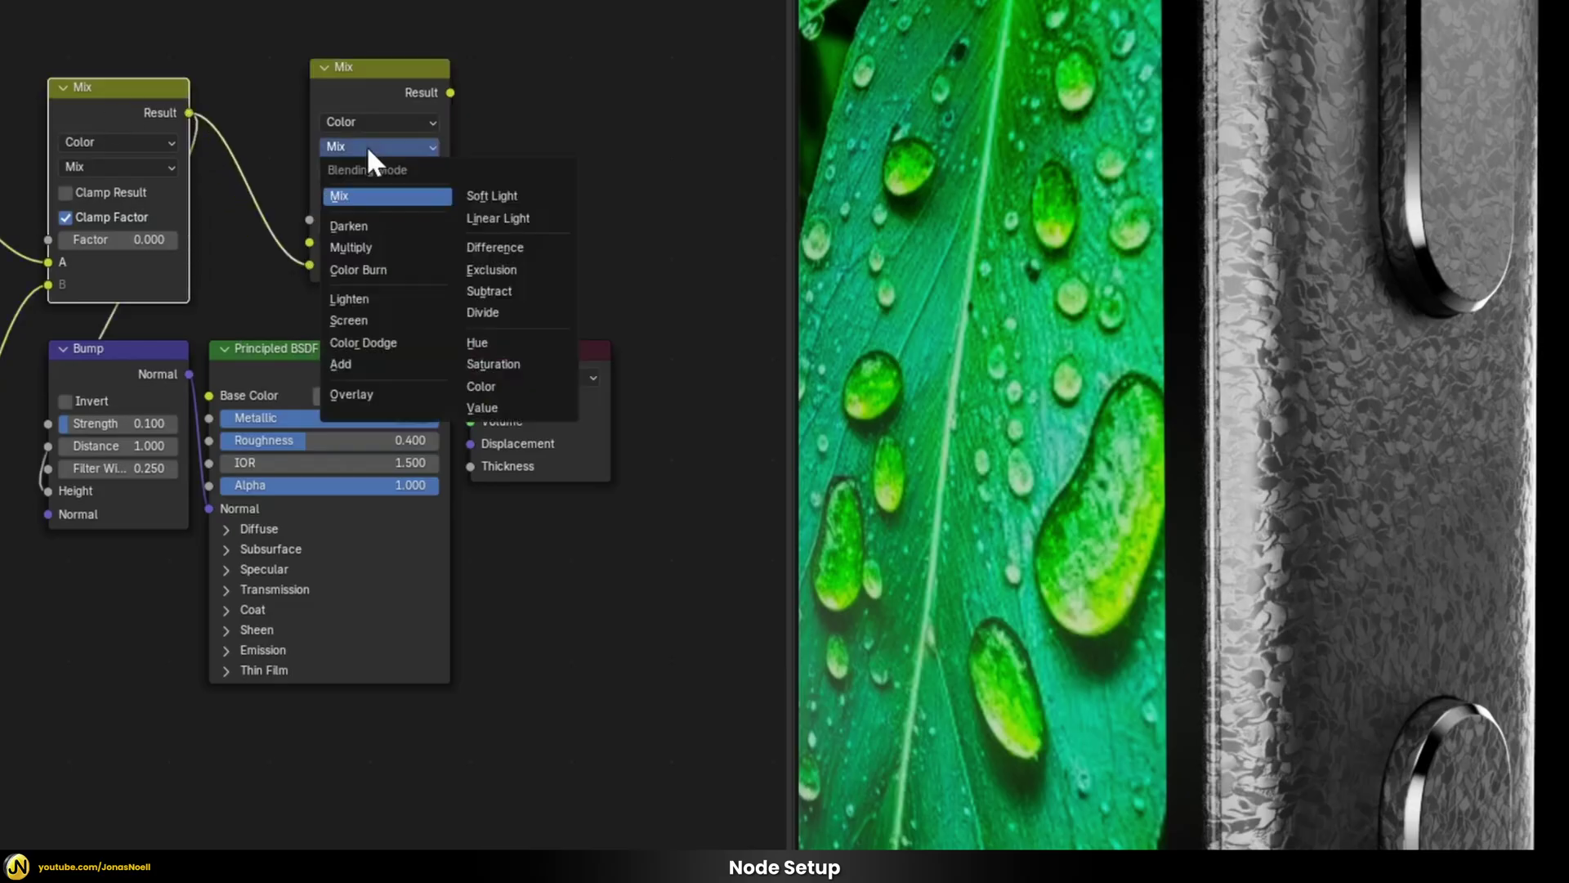
click(477, 385)
drag(386, 221, 446, 220)
drag(450, 93, 199, 391)
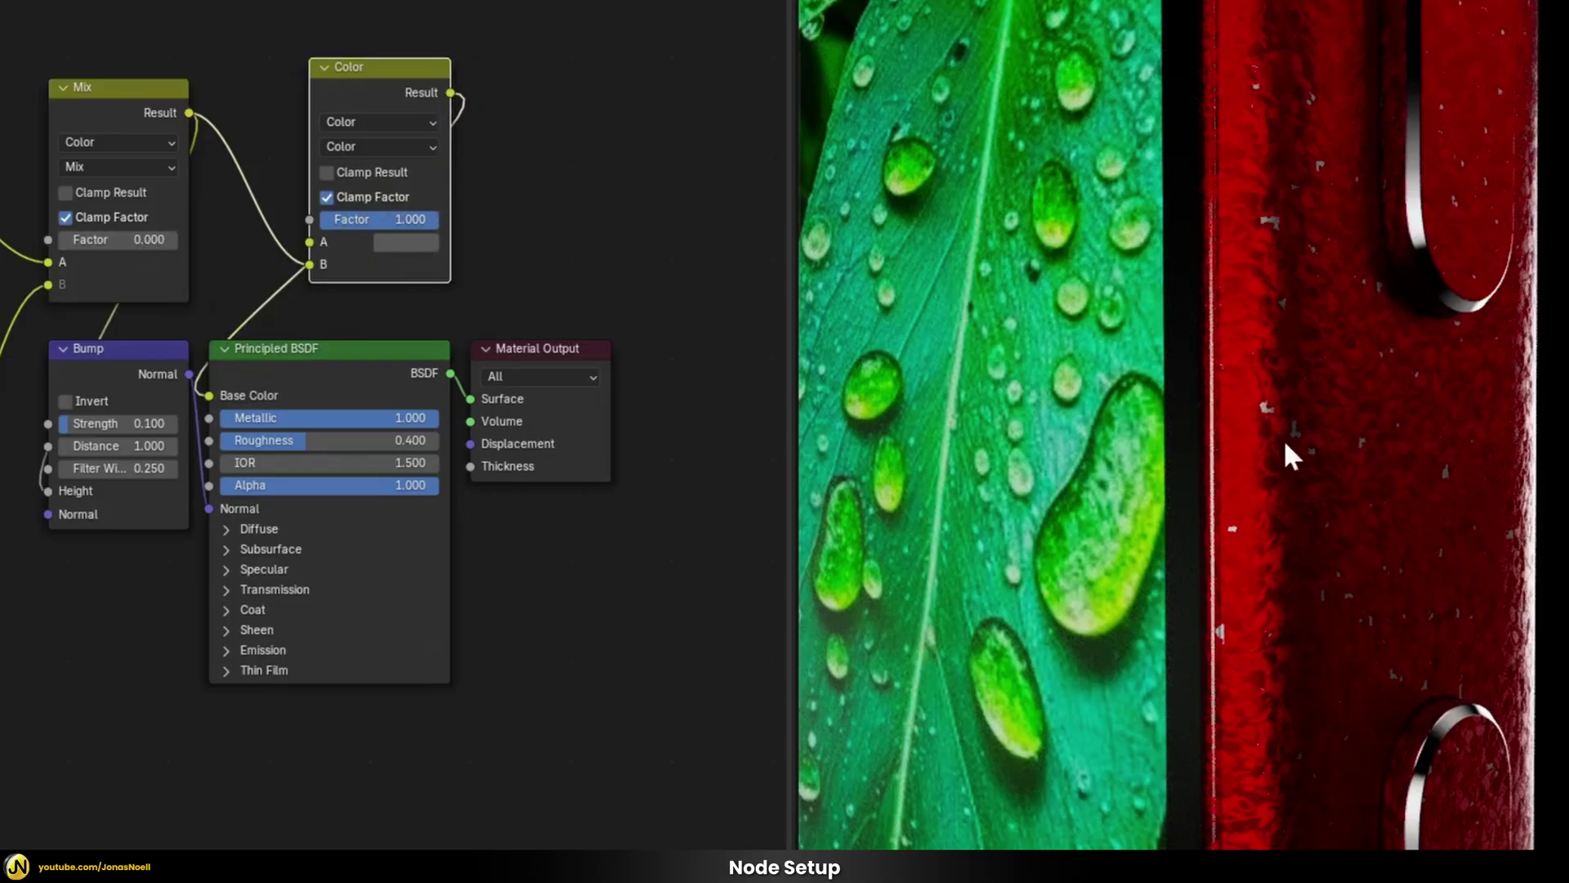
Set the flake Mix factor to 1 and toggle it to compare the resulting colours.
drag(148, 240, 186, 241)
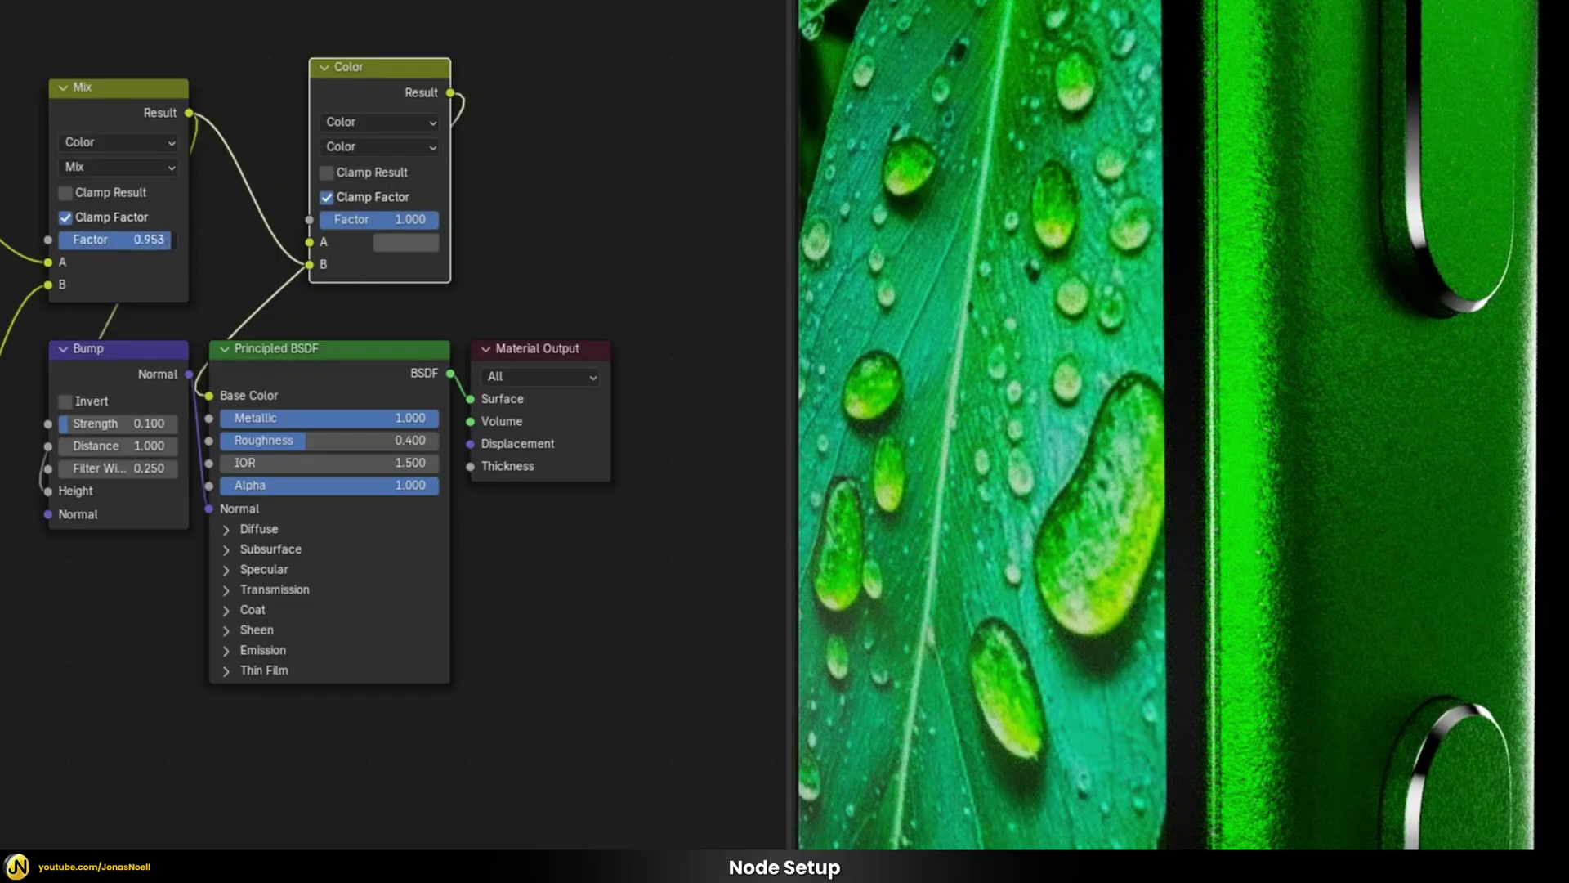
key(ctrl+z)
key(ctrl+shift+z)
key(ctrl+z)
key(ctrl+shift+z)
key(ctrl+z)
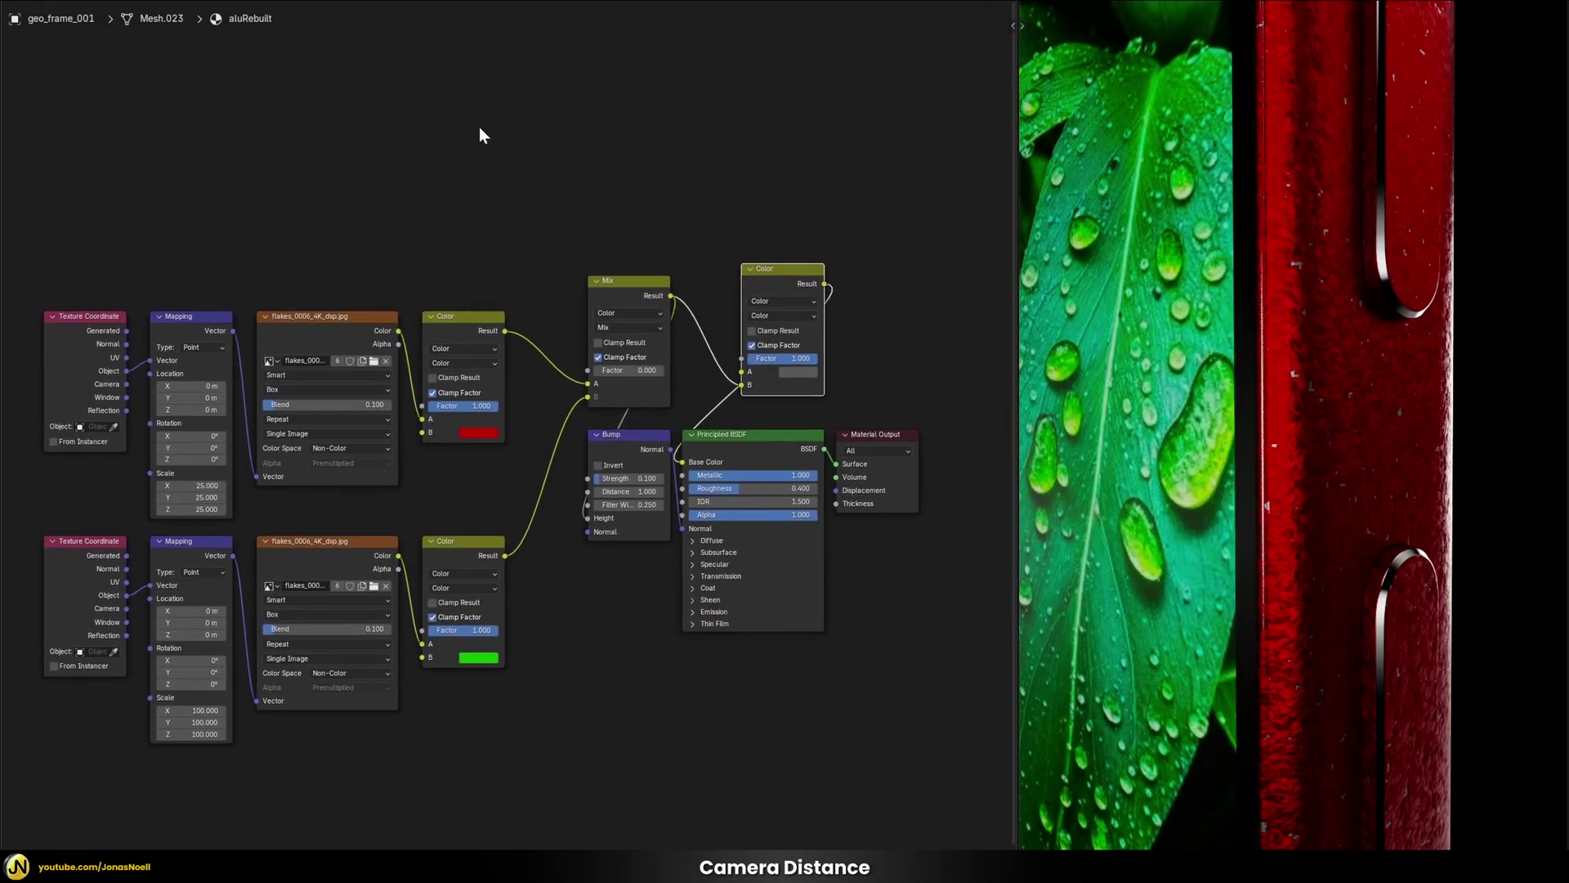
Add a Camera Data node and preview its View Distance output in the viewport.
key(shift+a)
text(cam)
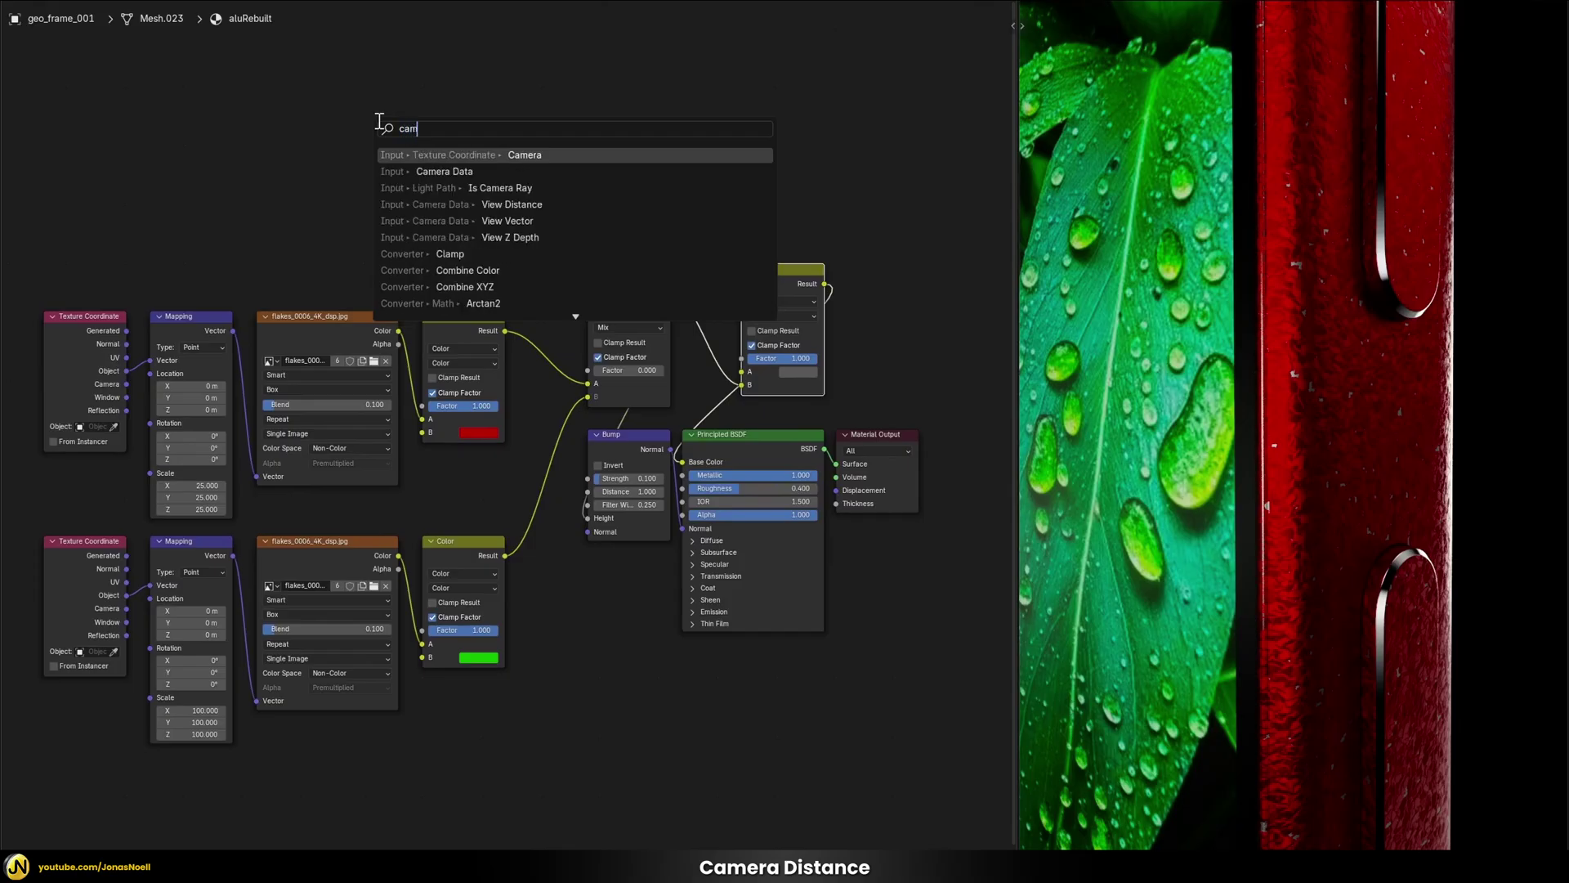
key(Down)
key(Return)
click(355, 124)
key(KP_Decimal)
scroll(501, 396, up, 2)
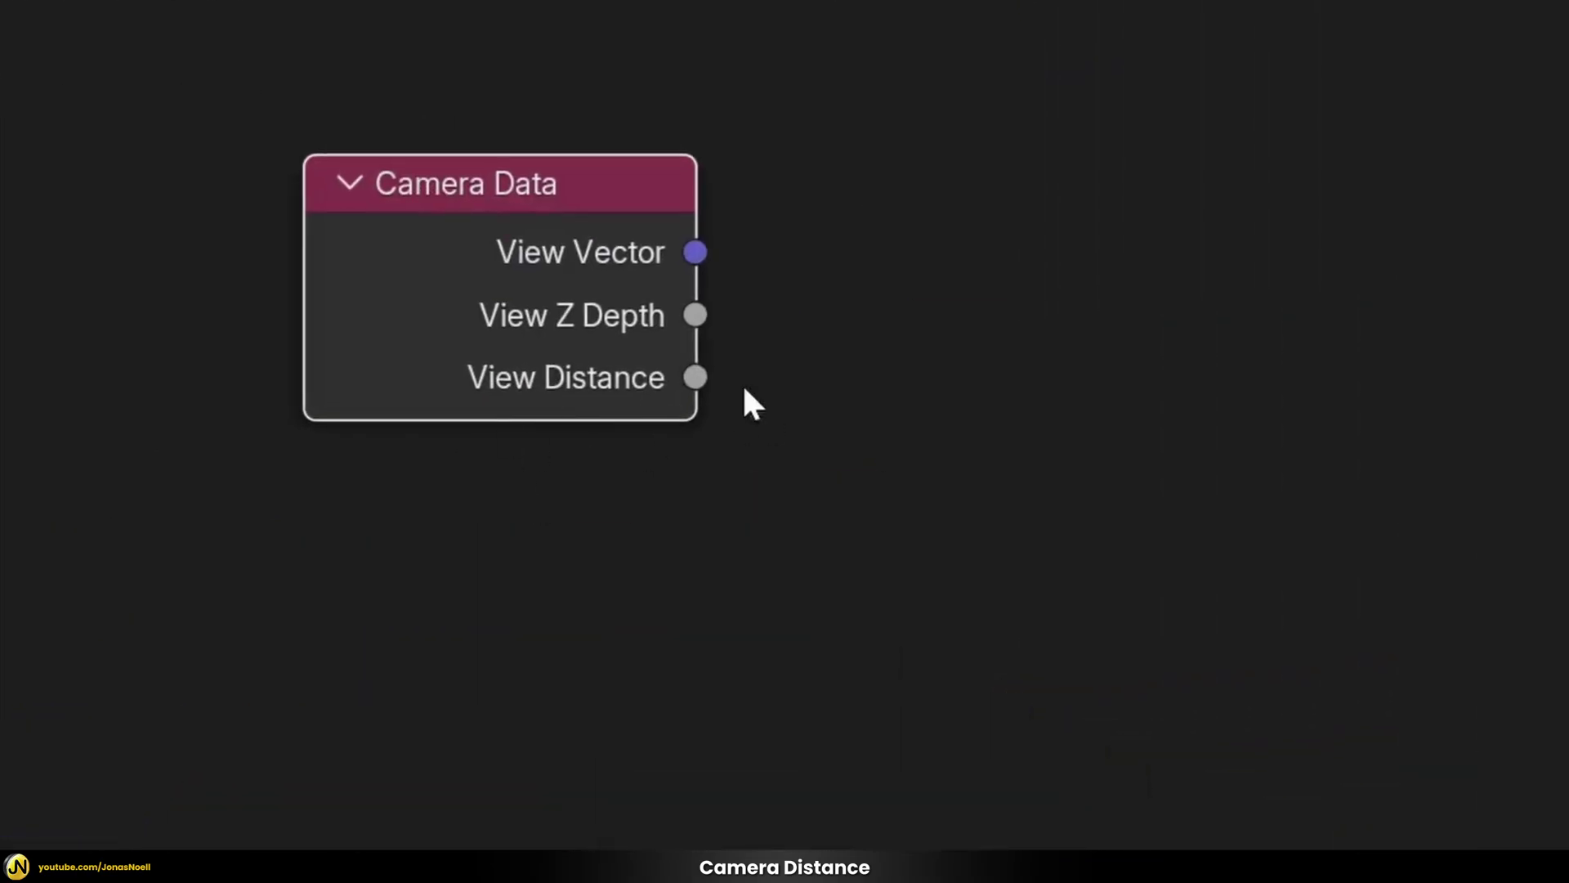
middle_drag(738, 388, 586, 378)
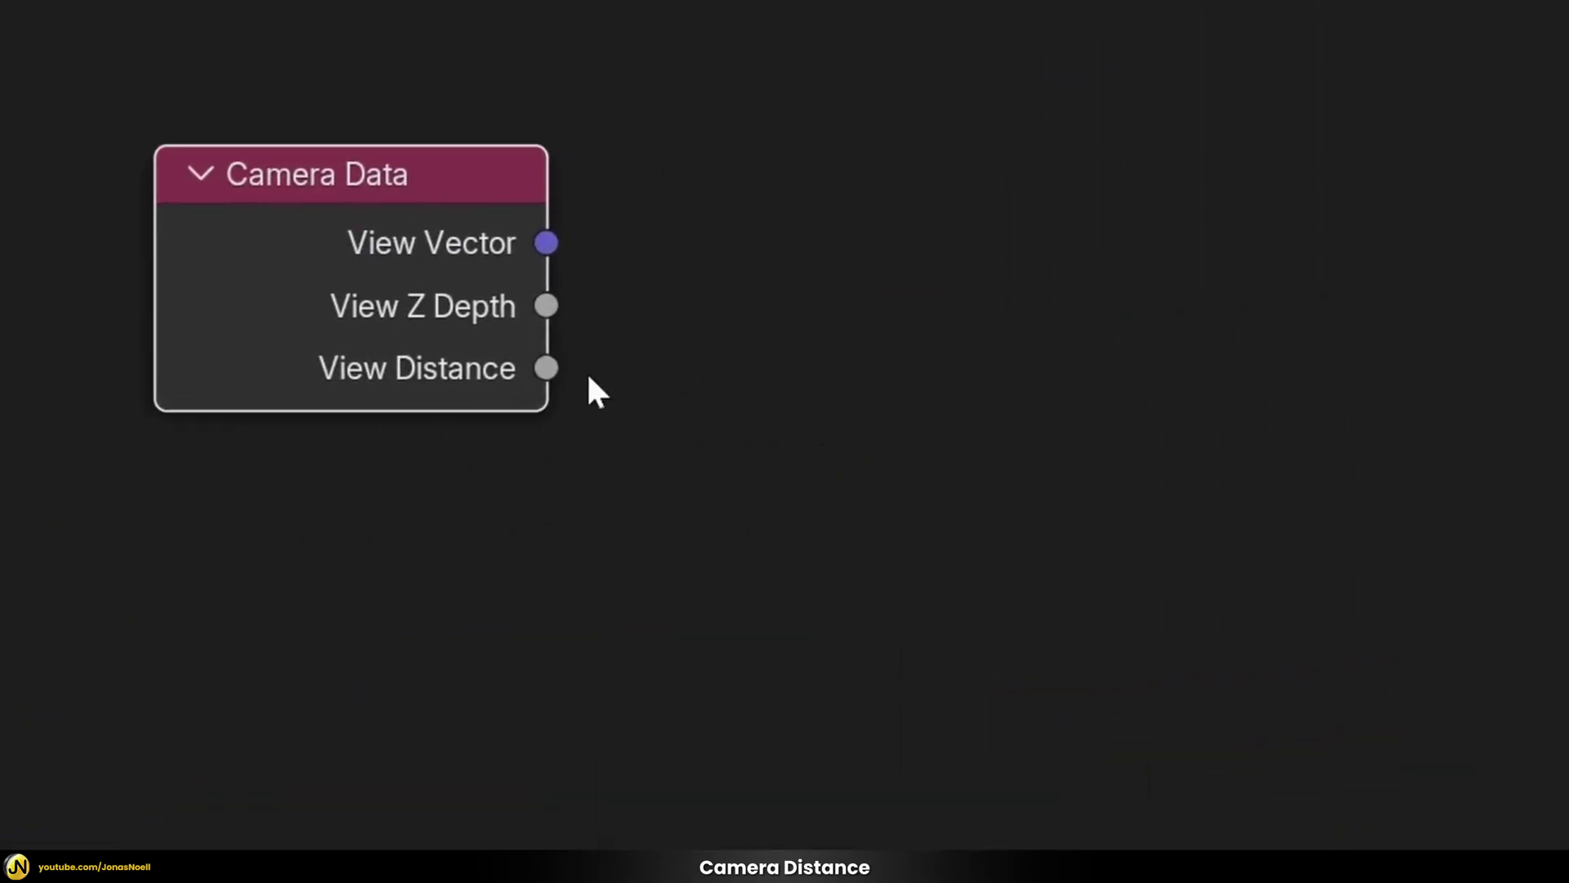
ctrl+shift+click(339, 192)
ctrl+shift+click(338, 192)
ctrl+shift+click(339, 191)
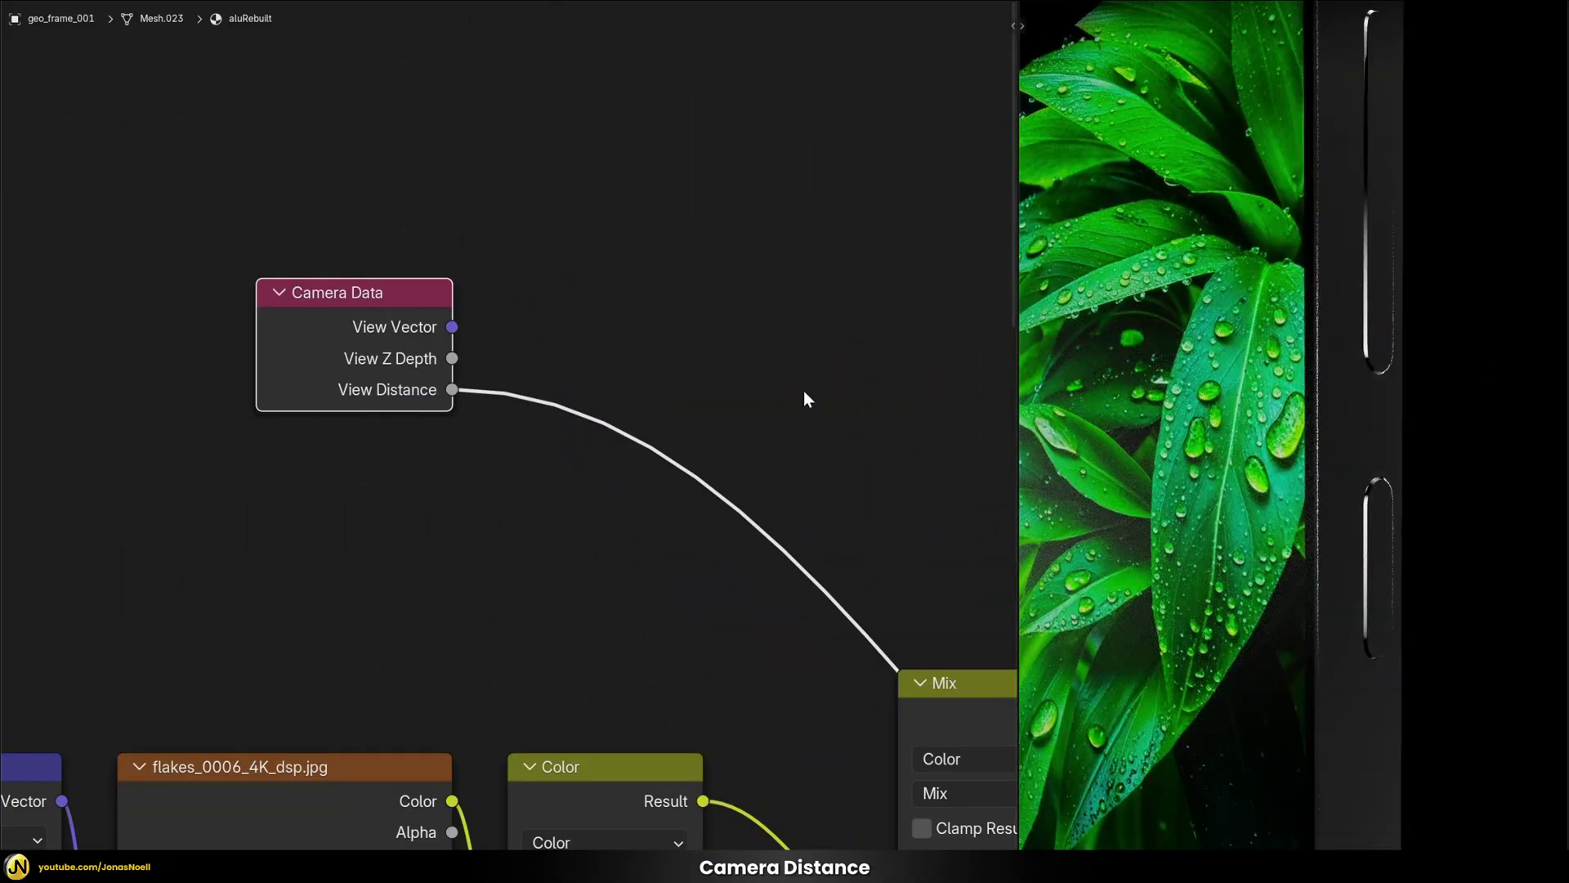
Insert a Map Range node on the View Distance link.
click(813, 389)
key(shift+a)
text(map ra)
key(Return)
click(619, 262)
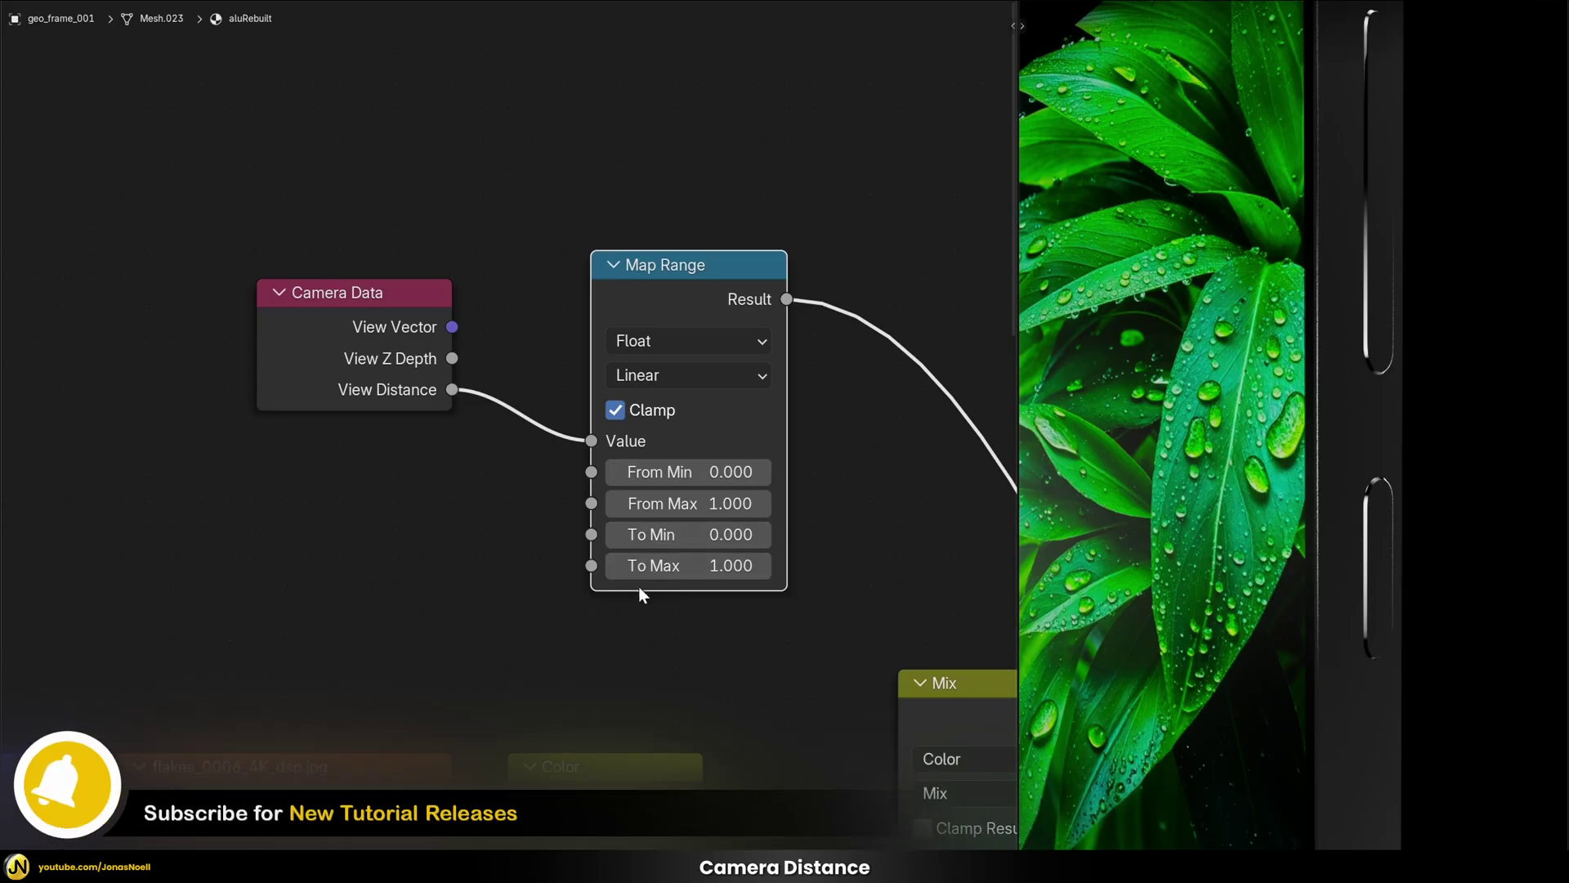
Set the Map Range To Max to 35.
click(724, 566)
text(35)
key(Return)
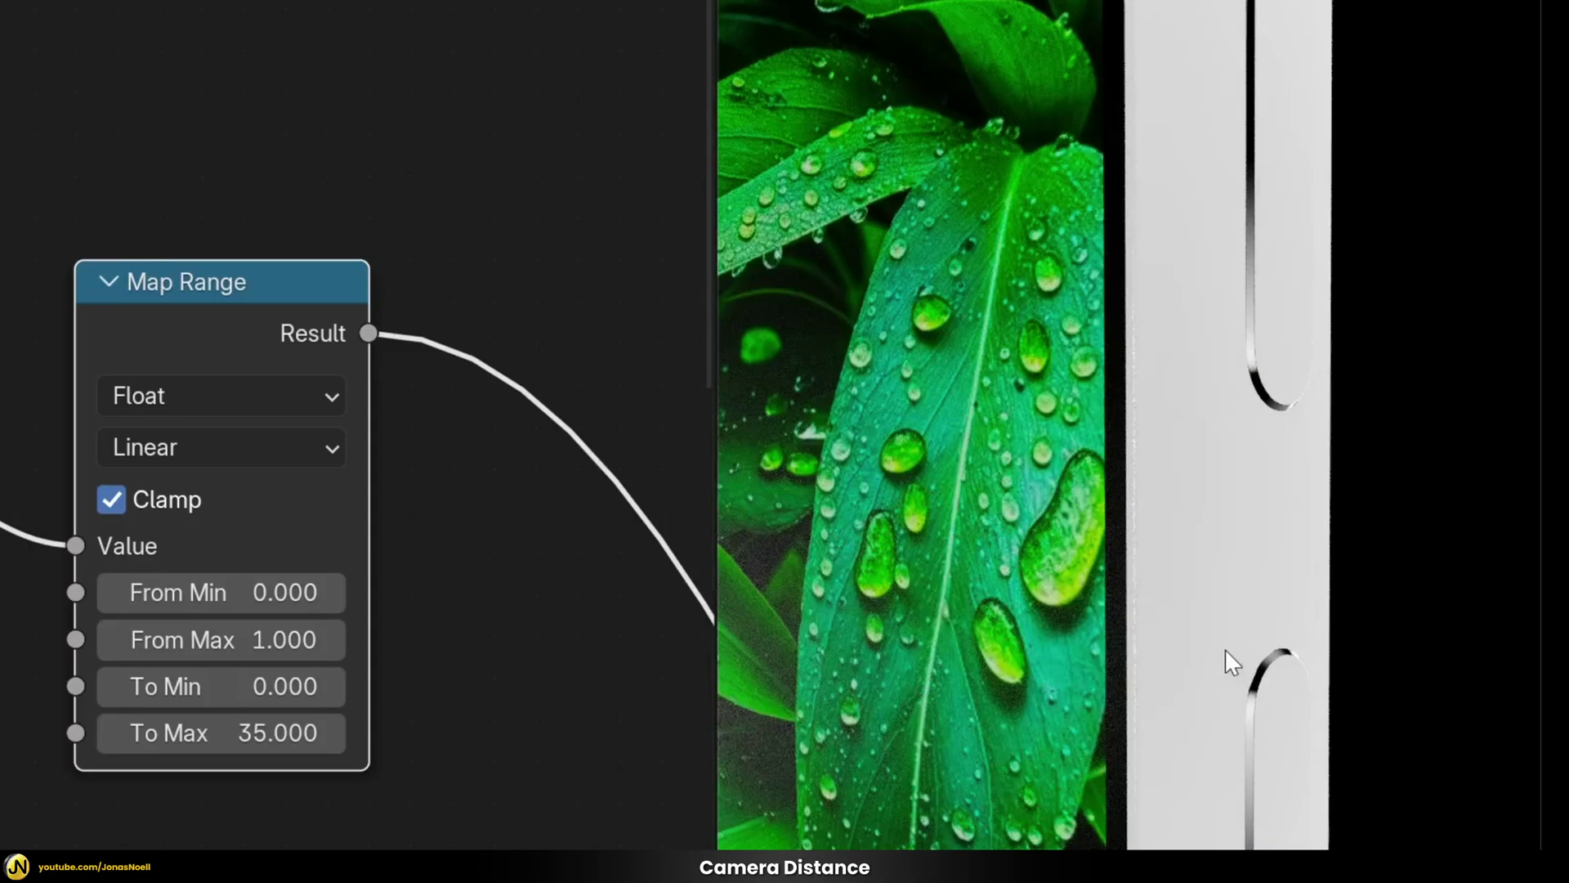
Set Map Range From Min to 0.01, play the camera move, then refine it to 0.0075.
double_click(183, 603)
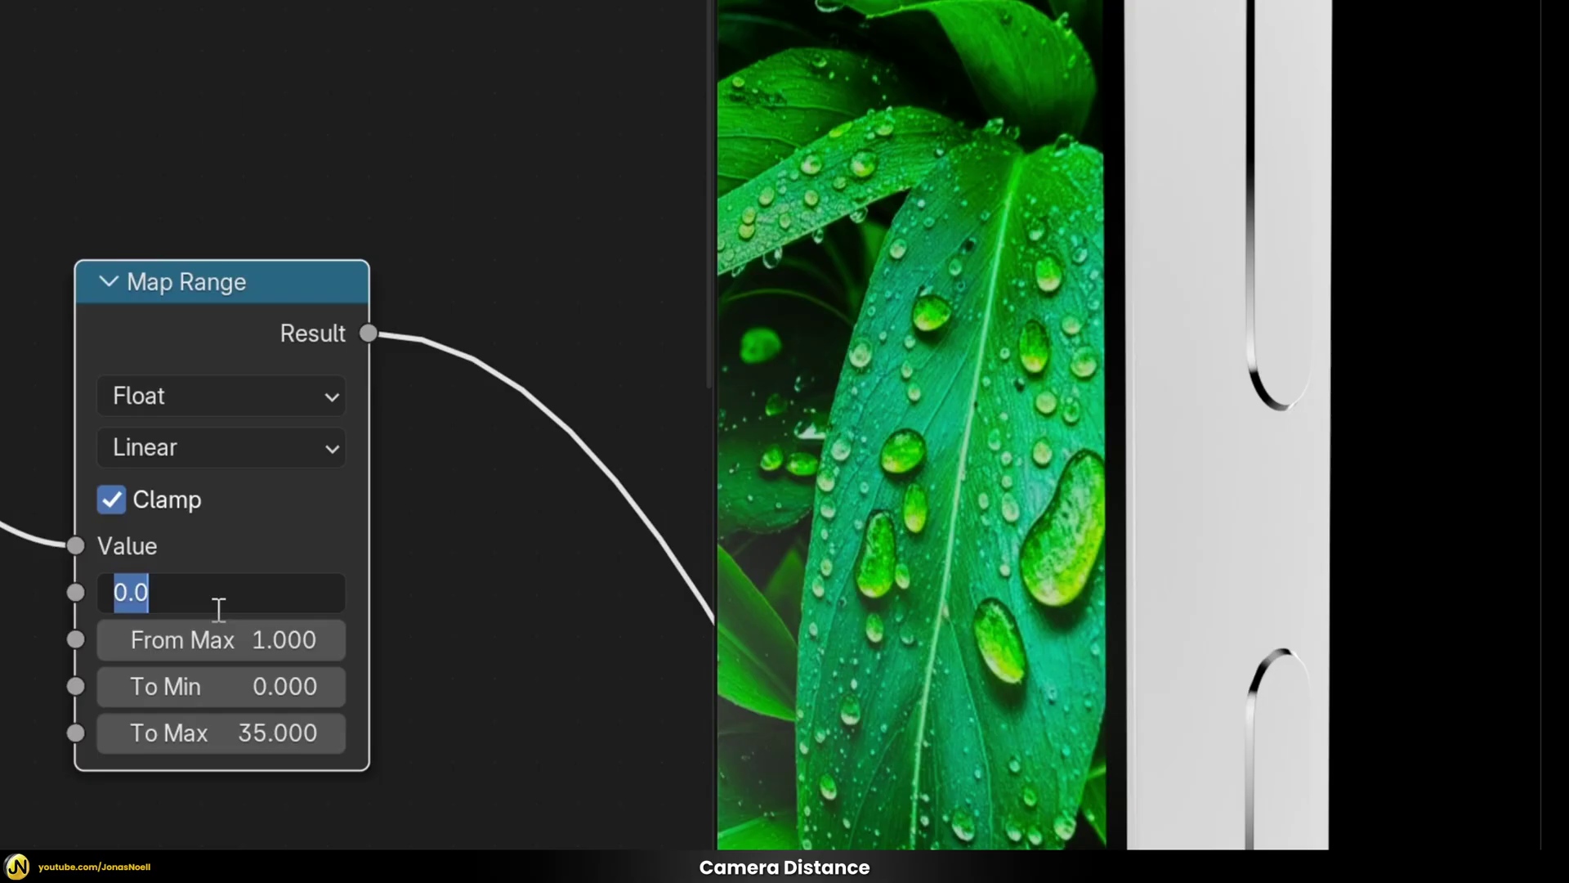
key(BackSpace)
text(.01)
key(Return)
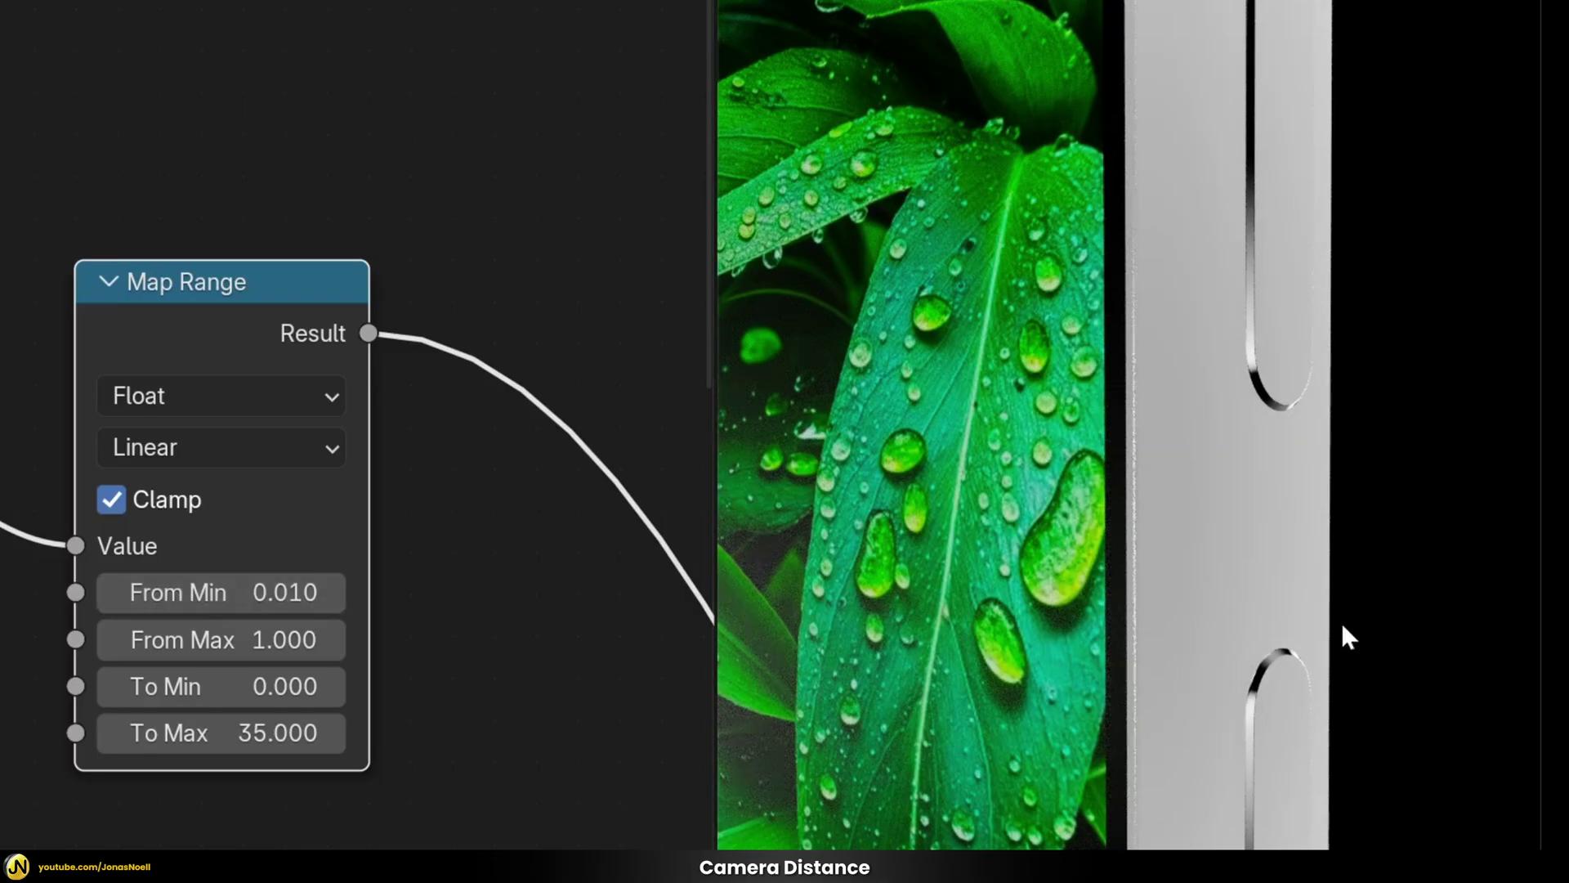
key(space)
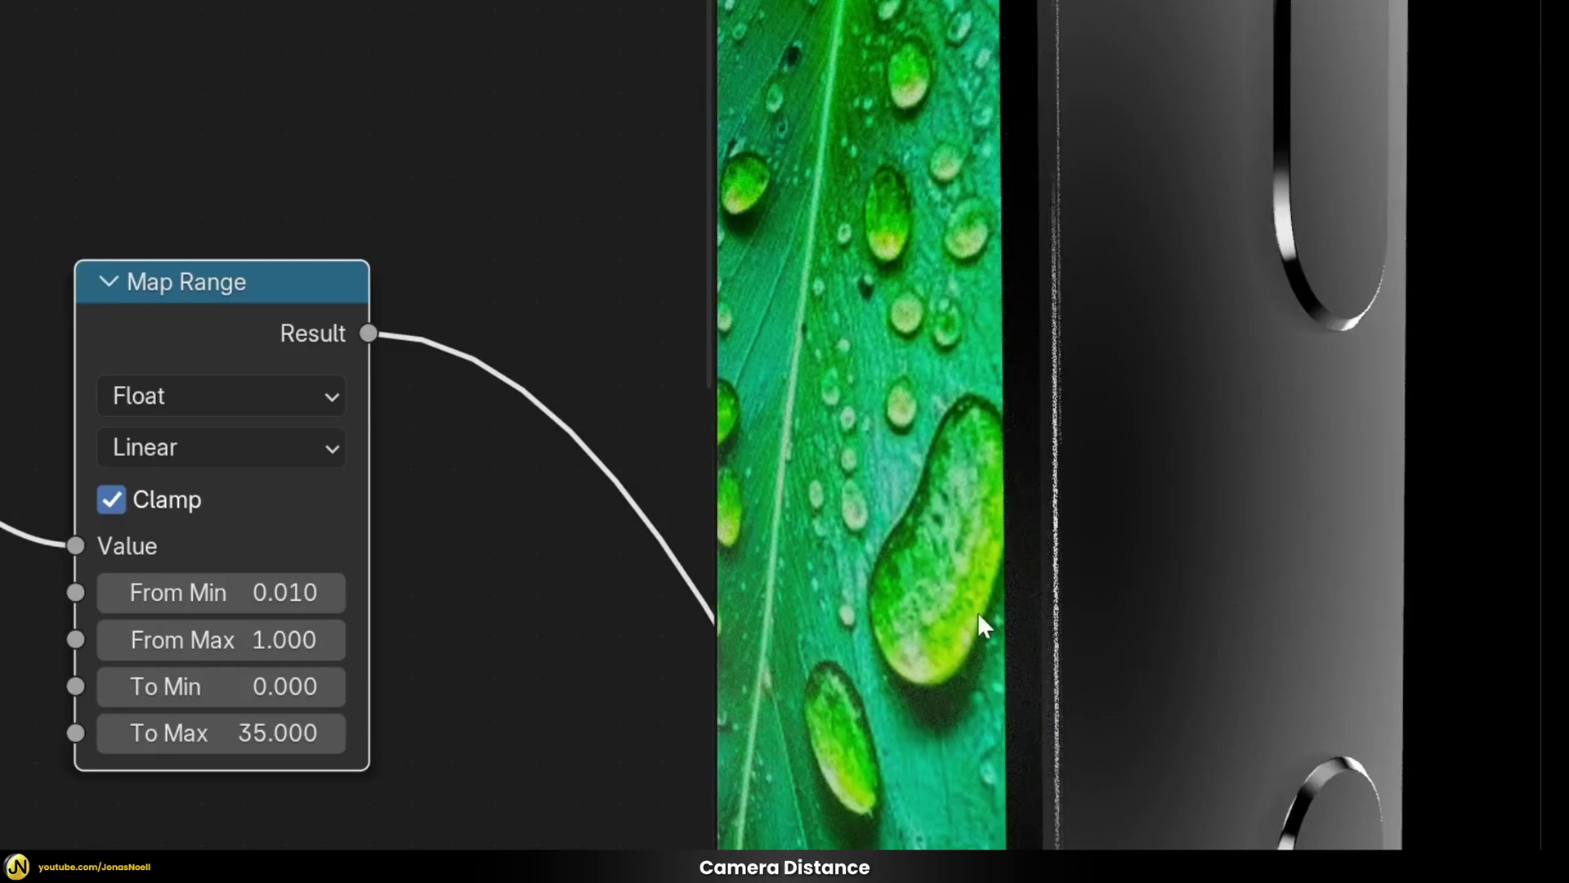
double_click(282, 601)
click(162, 592)
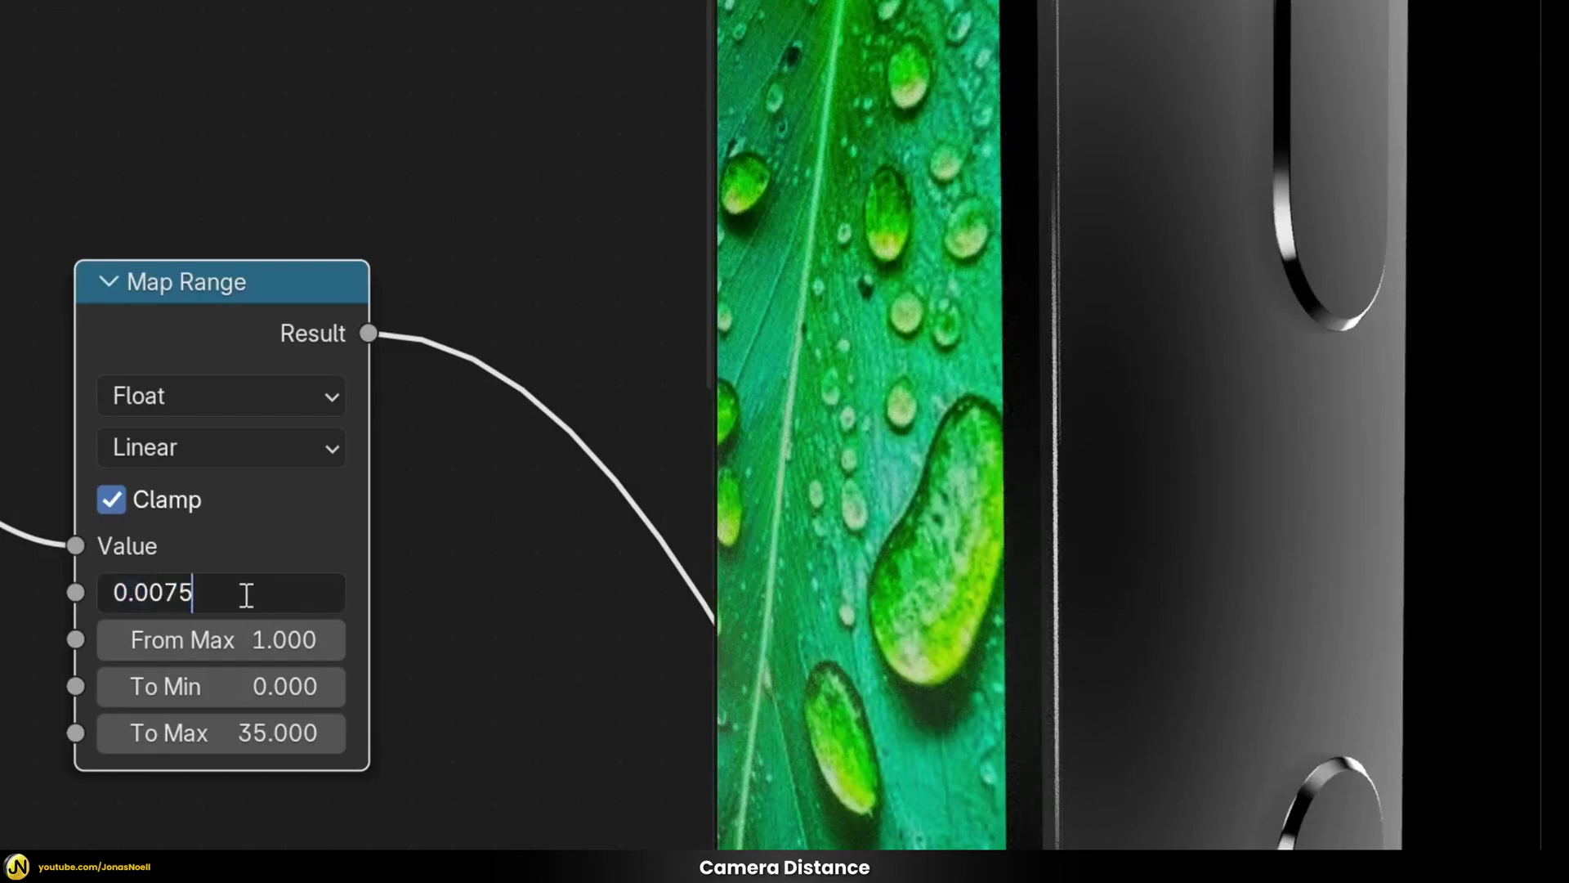
text(075)
key(Return)
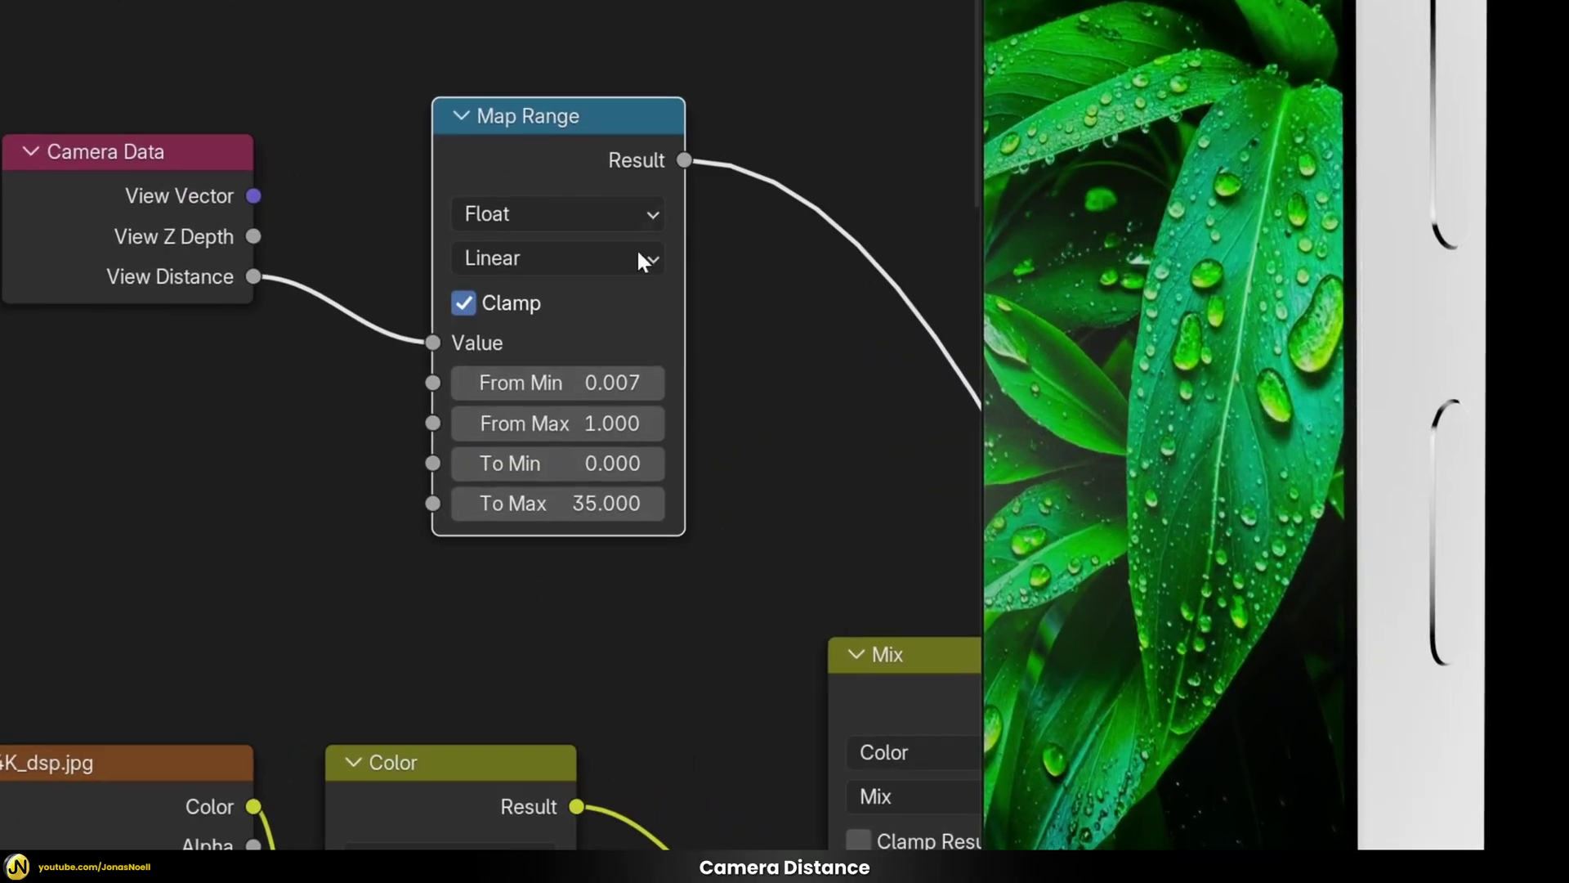
Connect the Map Range Result to the Mix Factor and preview the Principled BSDF material again.
middle_drag(665, 463, 578, 409)
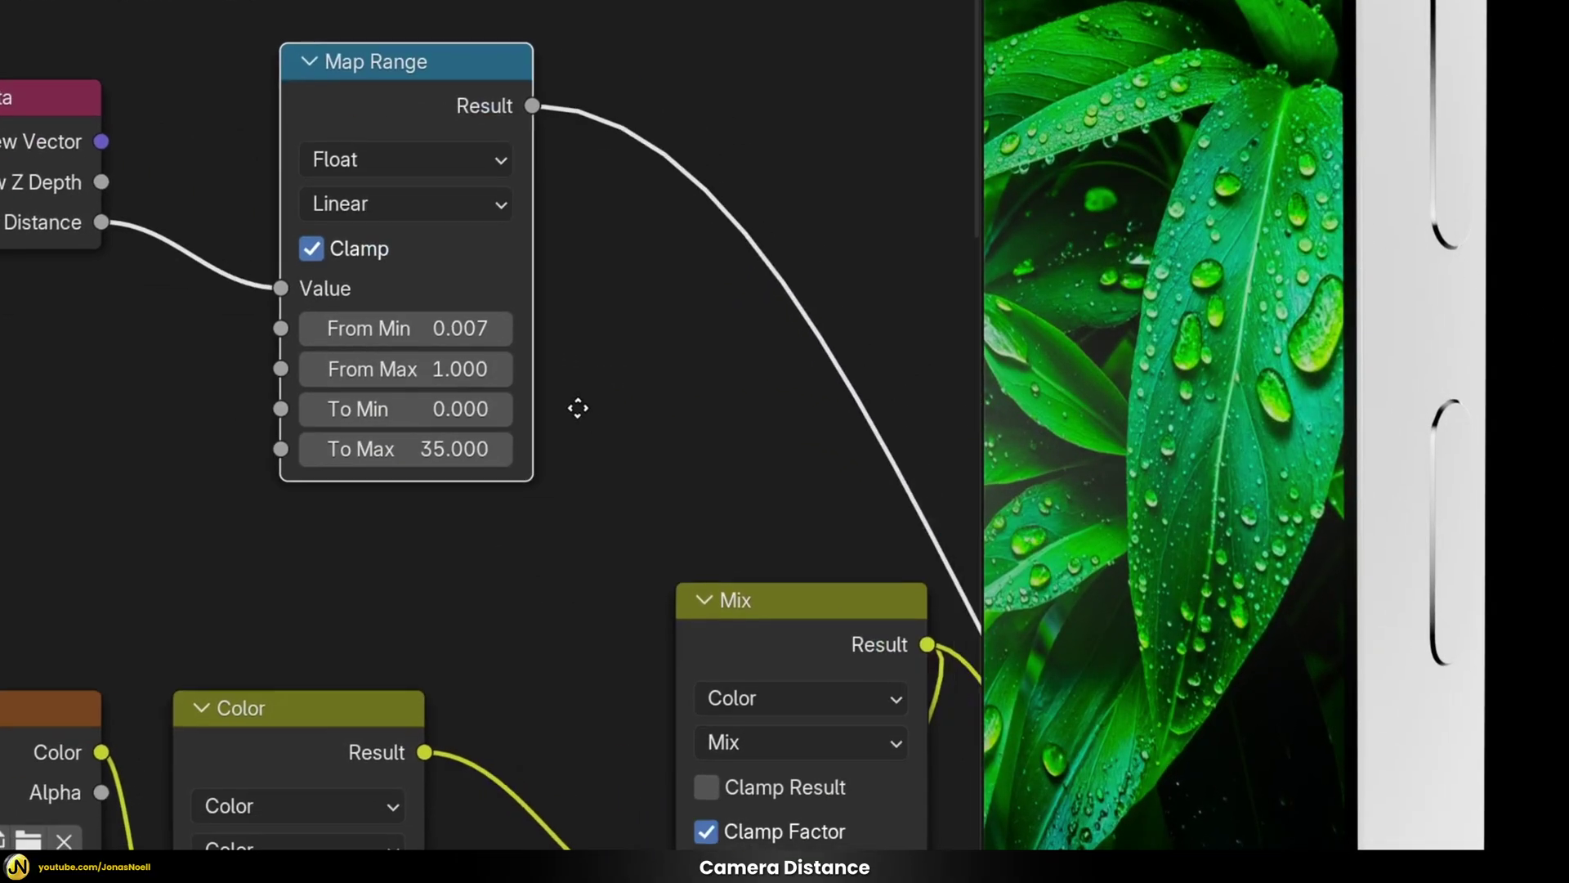
scroll(605, 385, down, 3)
scroll(708, 416, down, 2)
drag(434, 184, 532, 594)
shift+middle_drag(724, 617, 428, 485)
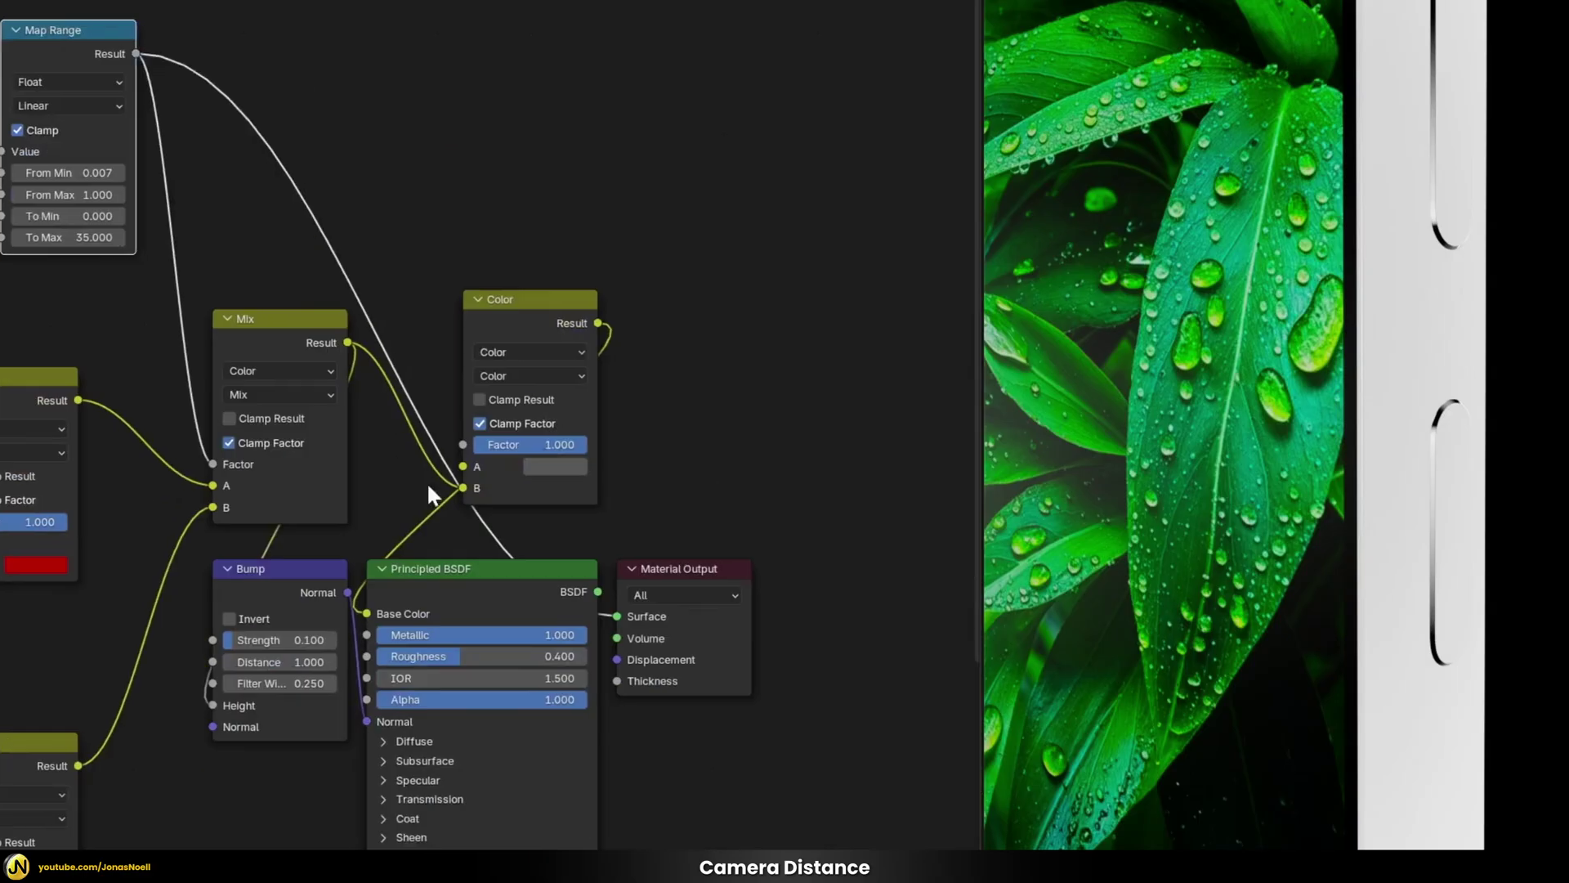
scroll(428, 485, down, 2)
click(473, 515)
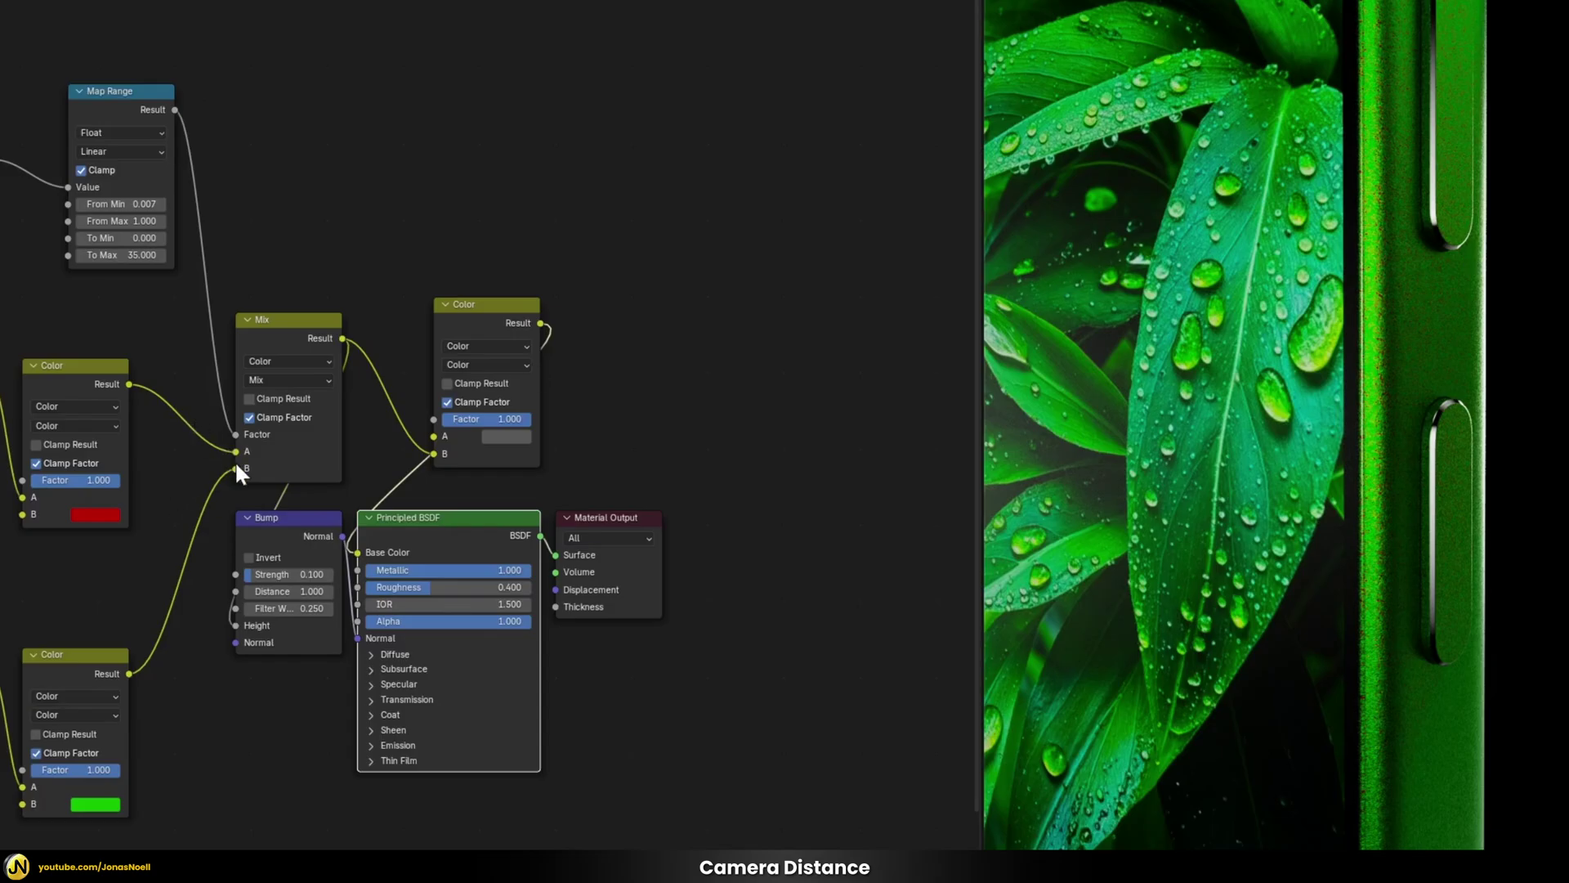
Put the green flakes in Mix input A and the red flakes in input B, then zoom to test.
mouse_move(234, 469)
mouse_down()
mouse_move(214, 451)
mouse_move(234, 452)
mouse_up()
drag(129, 384, 235, 469)
scroll(1459, 360, down, 3)
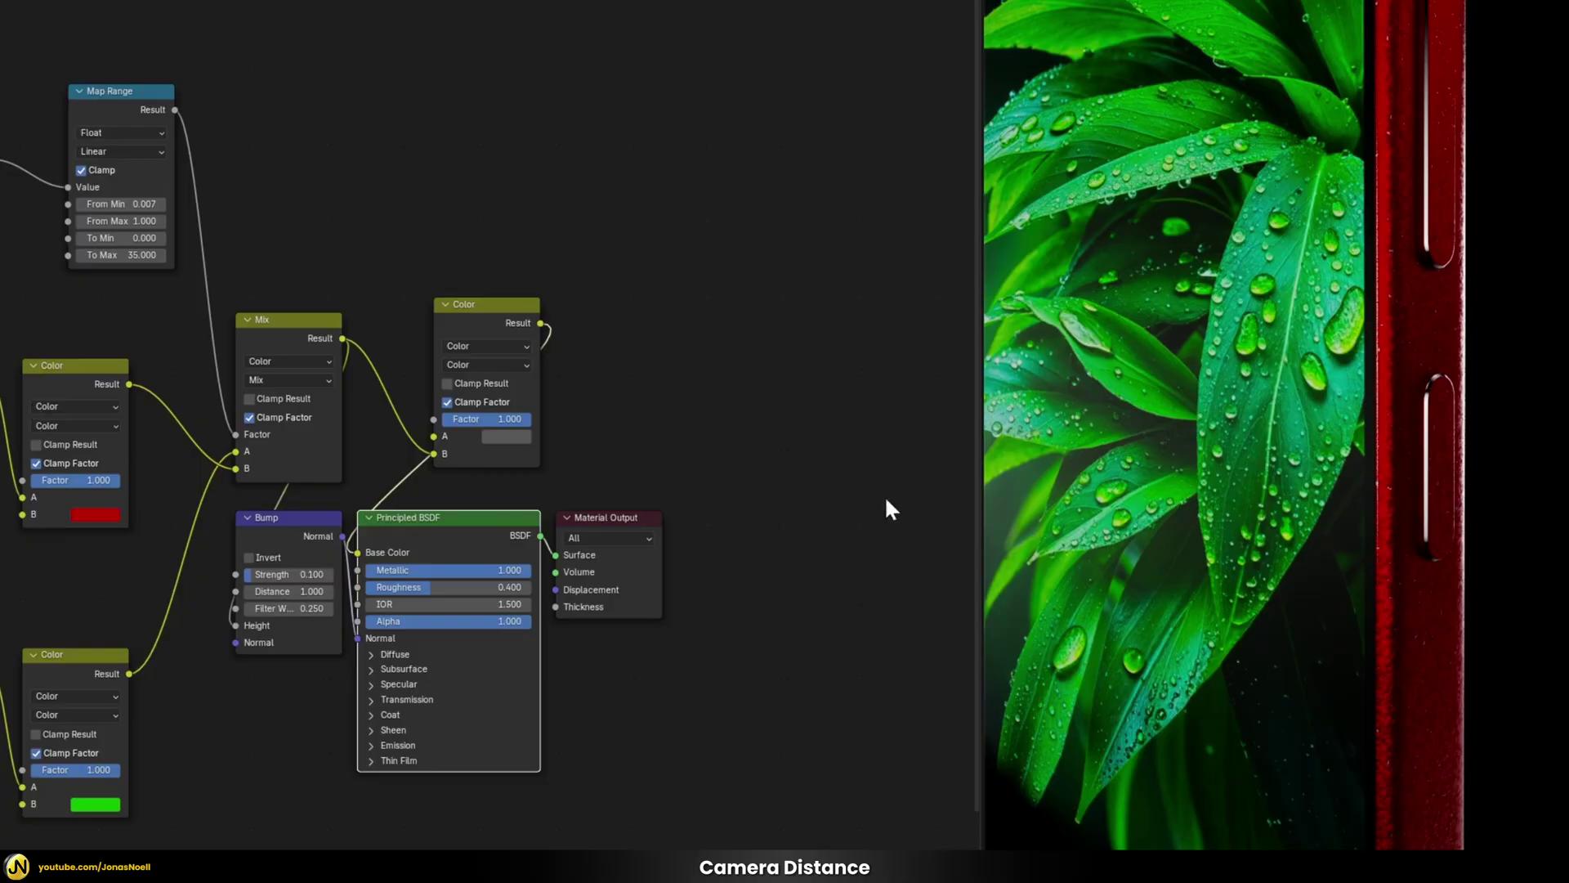
scroll(1343, 373, up, 8)
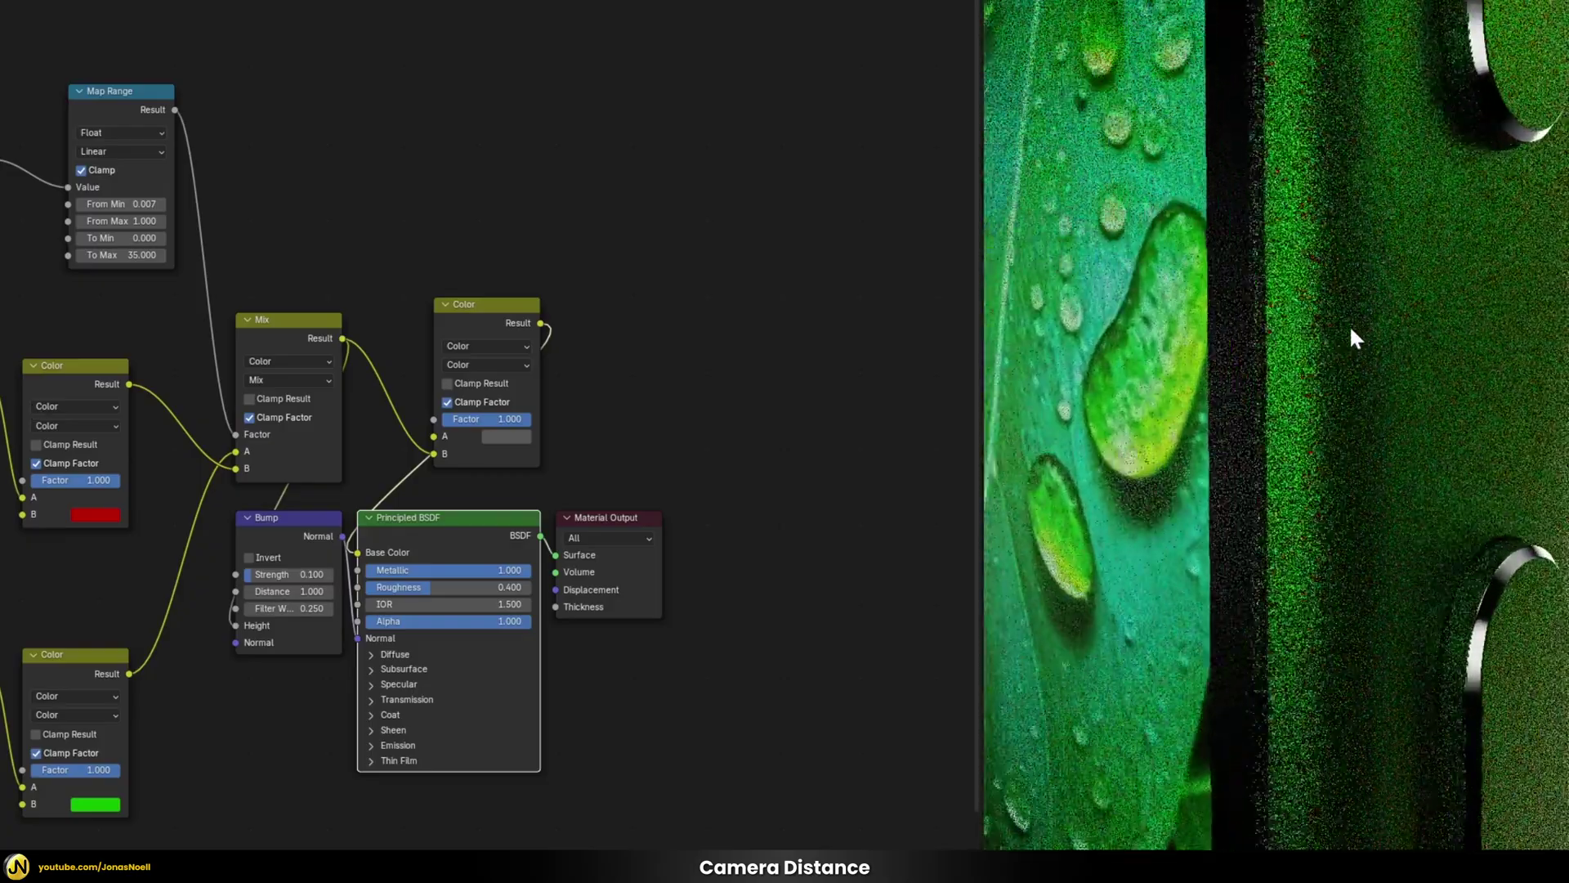
scroll(1404, 282, down, 8)
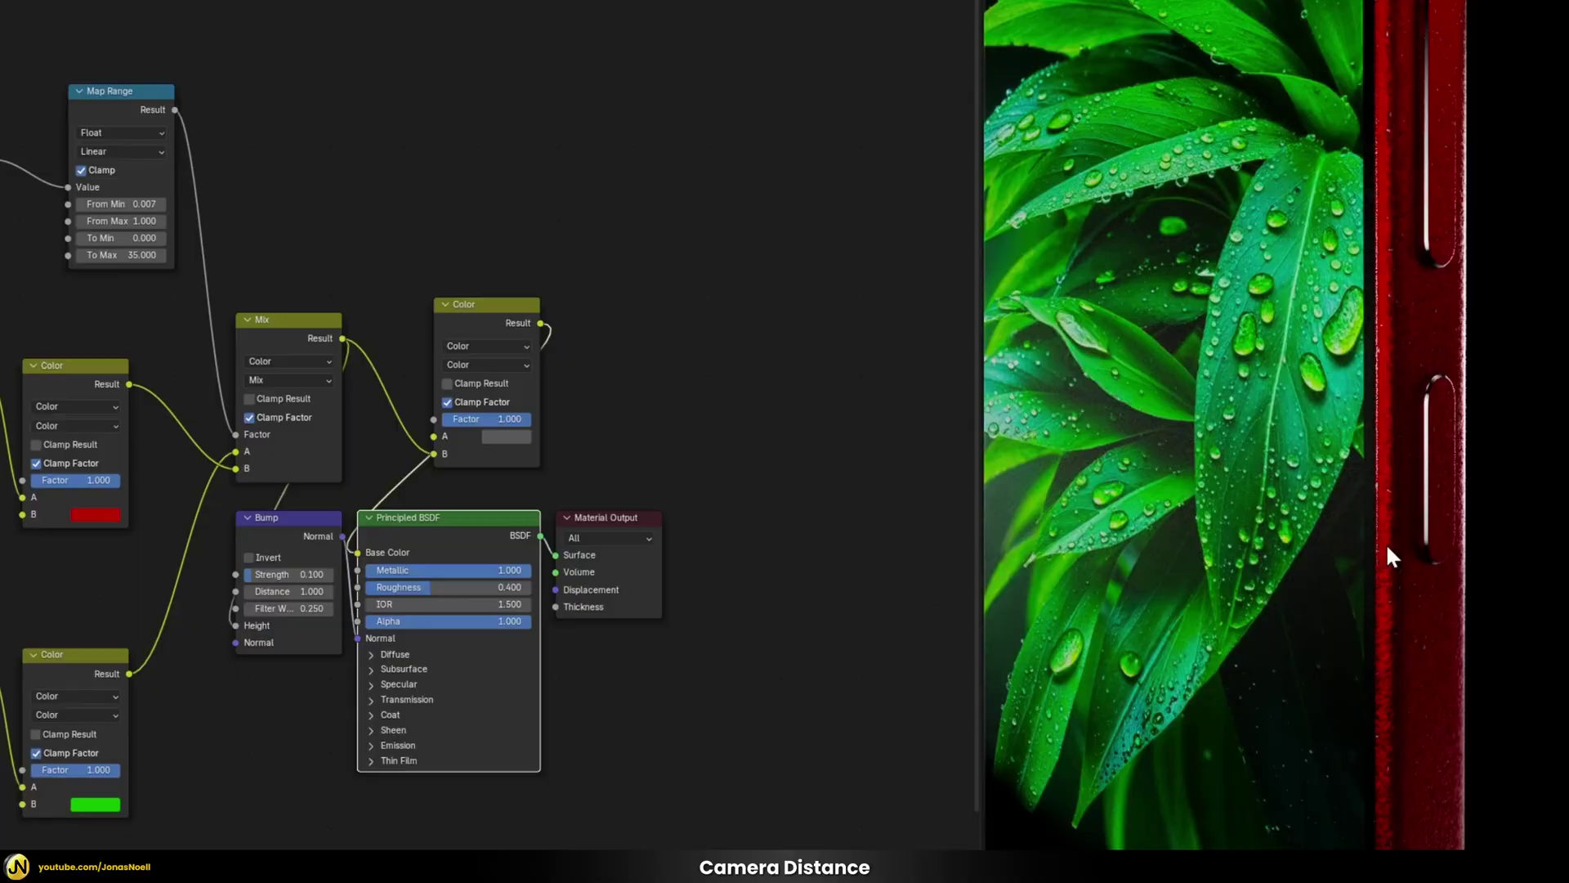
scroll(1386, 472, up, 5)
scroll(1391, 423, up, 4)
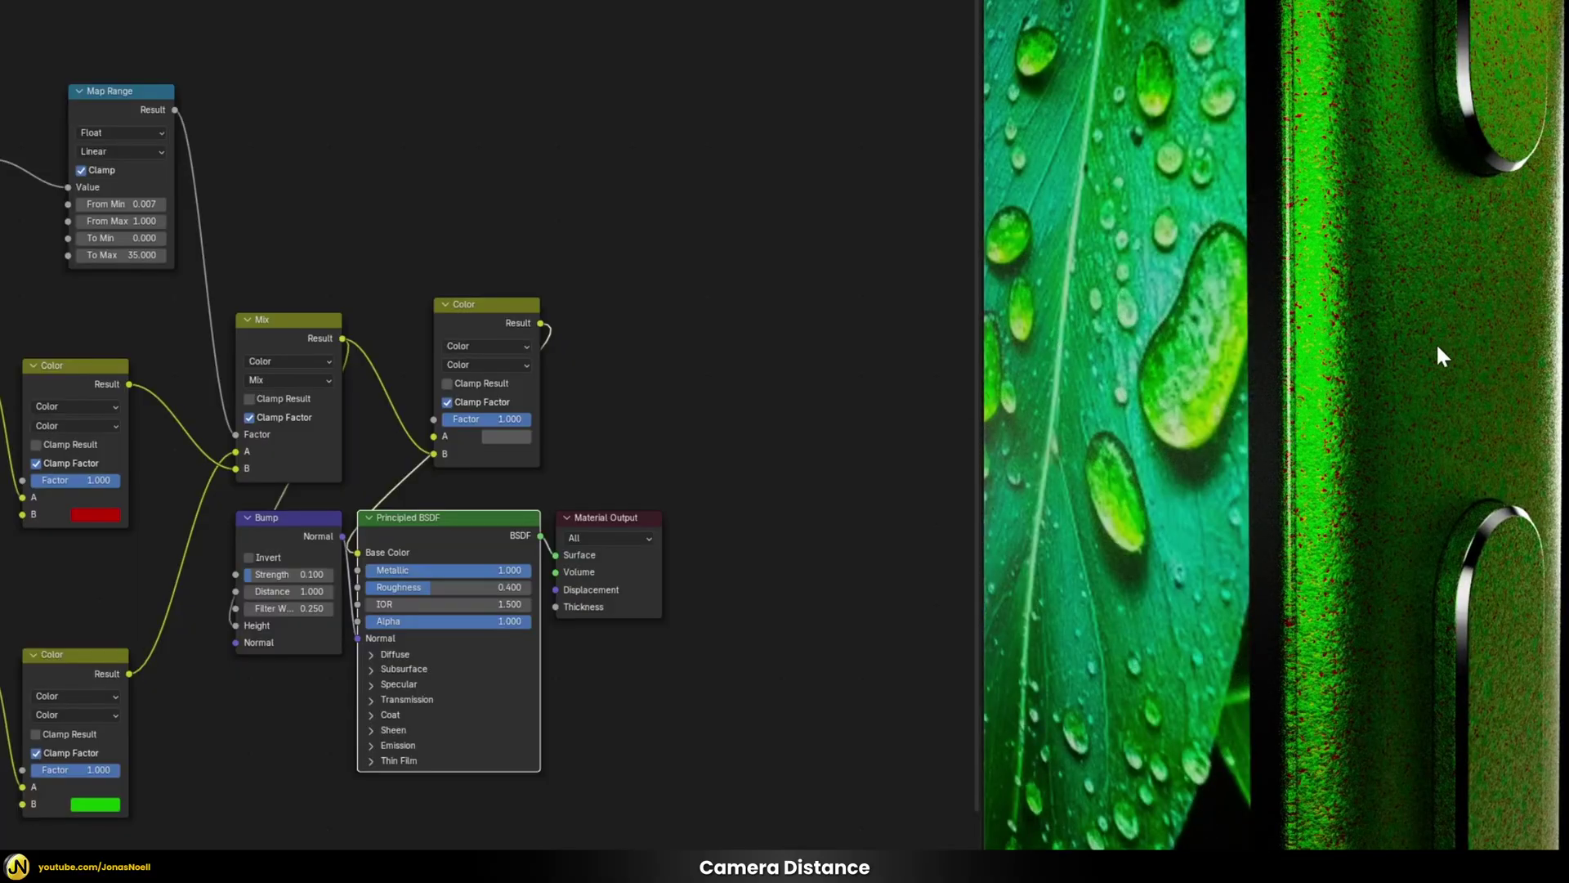
scroll(1440, 353, down, 8)
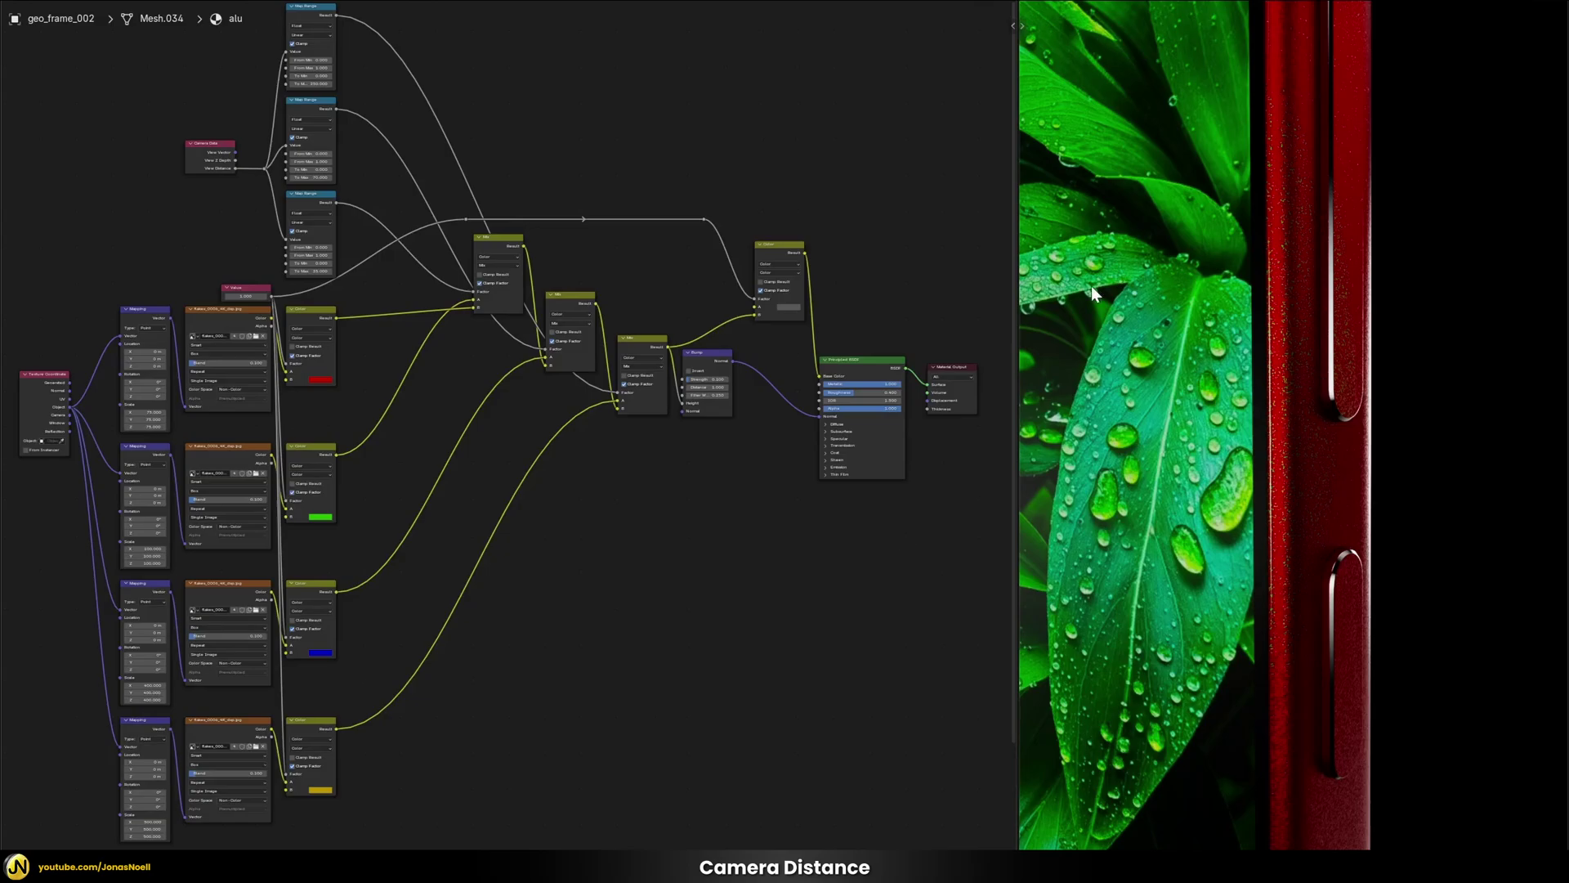
ctrl+middle_drag(236, 428, 693, 446)
scroll(698, 332, up, 2)
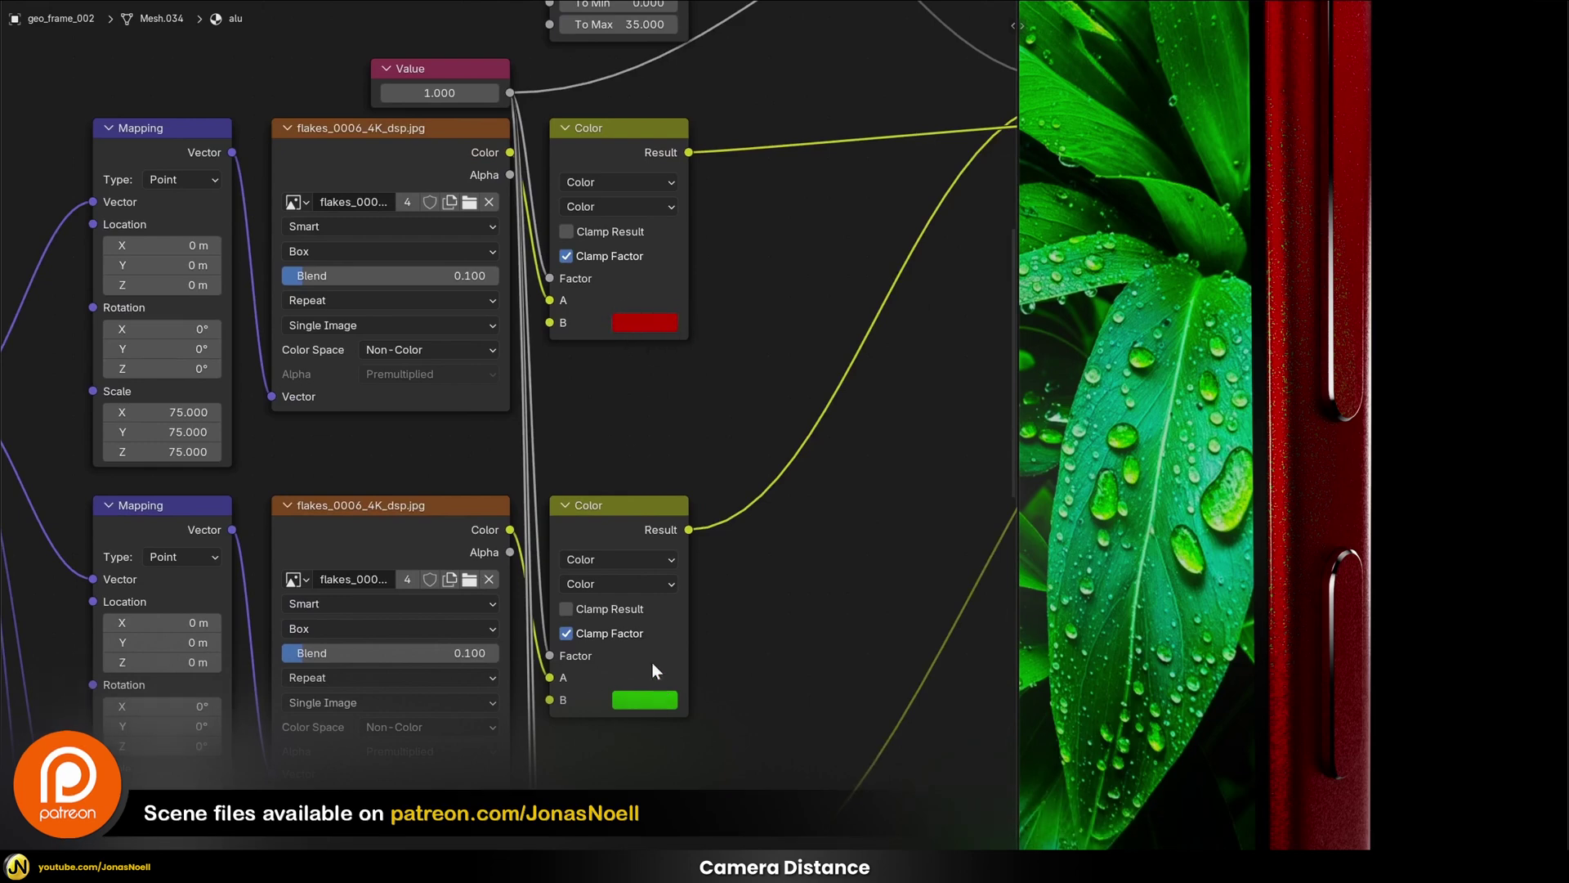
middle_drag(657, 729, 650, 443)
scroll(666, 547, down, 2)
middle_drag(665, 547, 659, 441)
scroll(665, 439, down, 1)
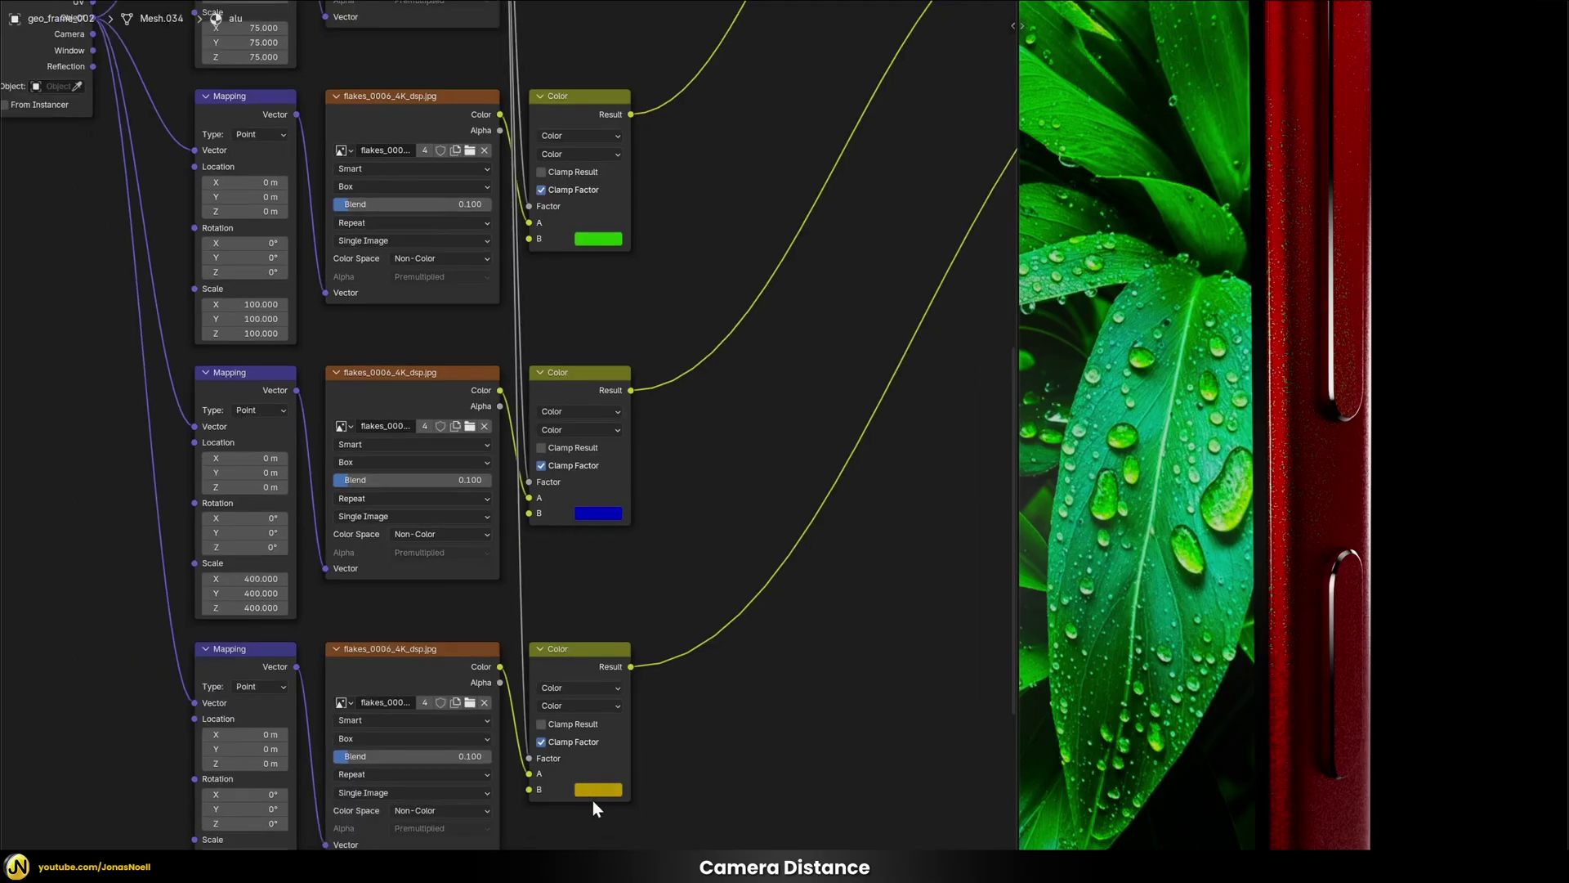
scroll(509, 353, up, 5)
scroll(508, 353, left, 3)
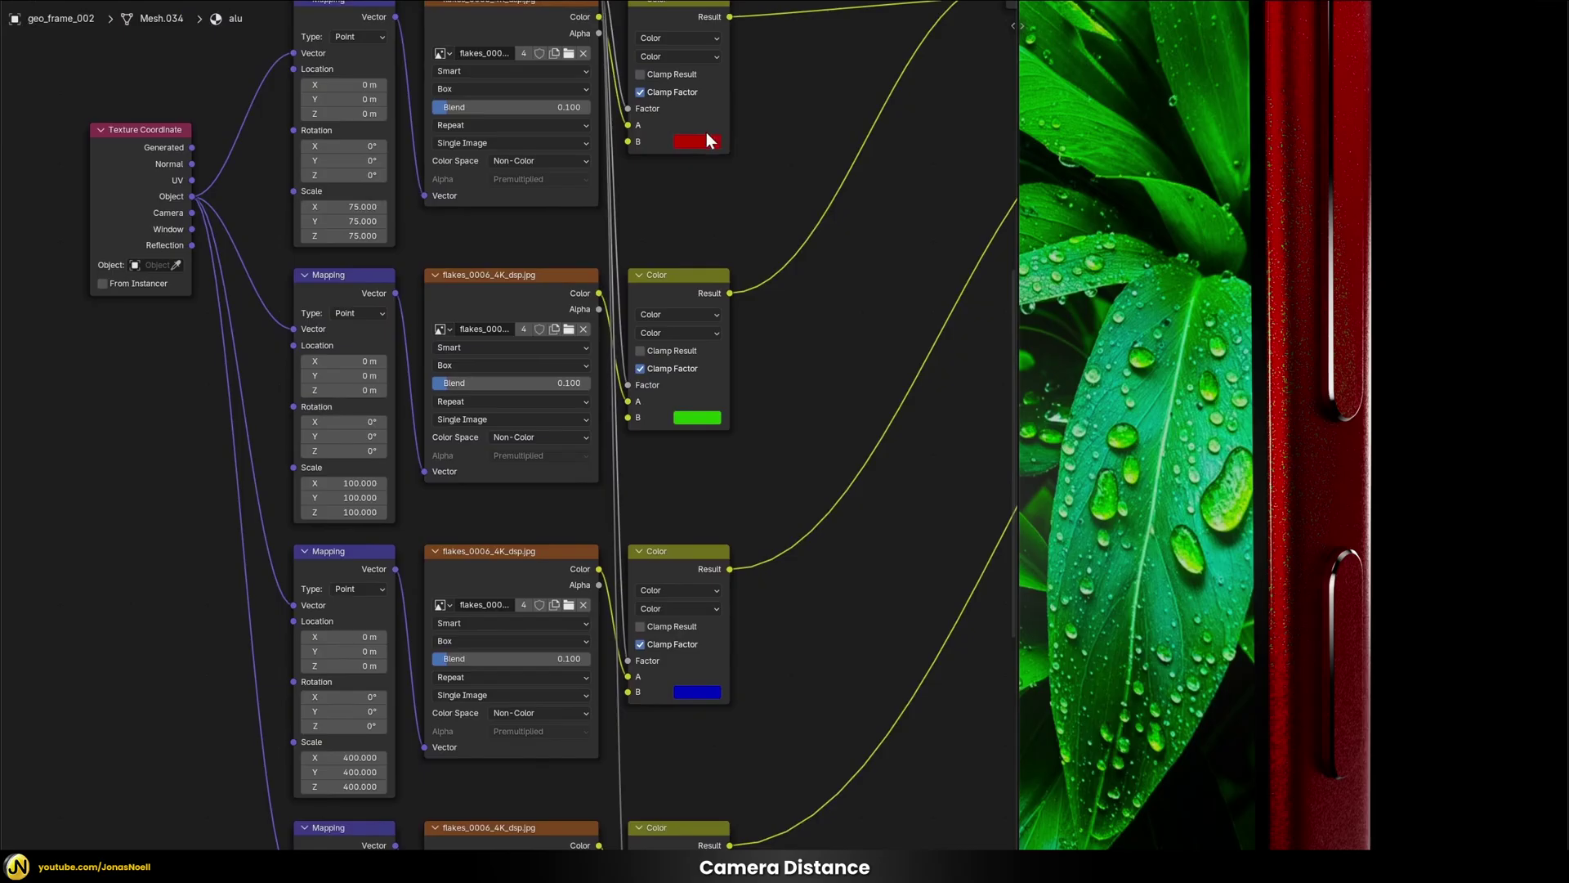
scroll(378, 283, up, 1)
scroll(378, 283, left, 1)
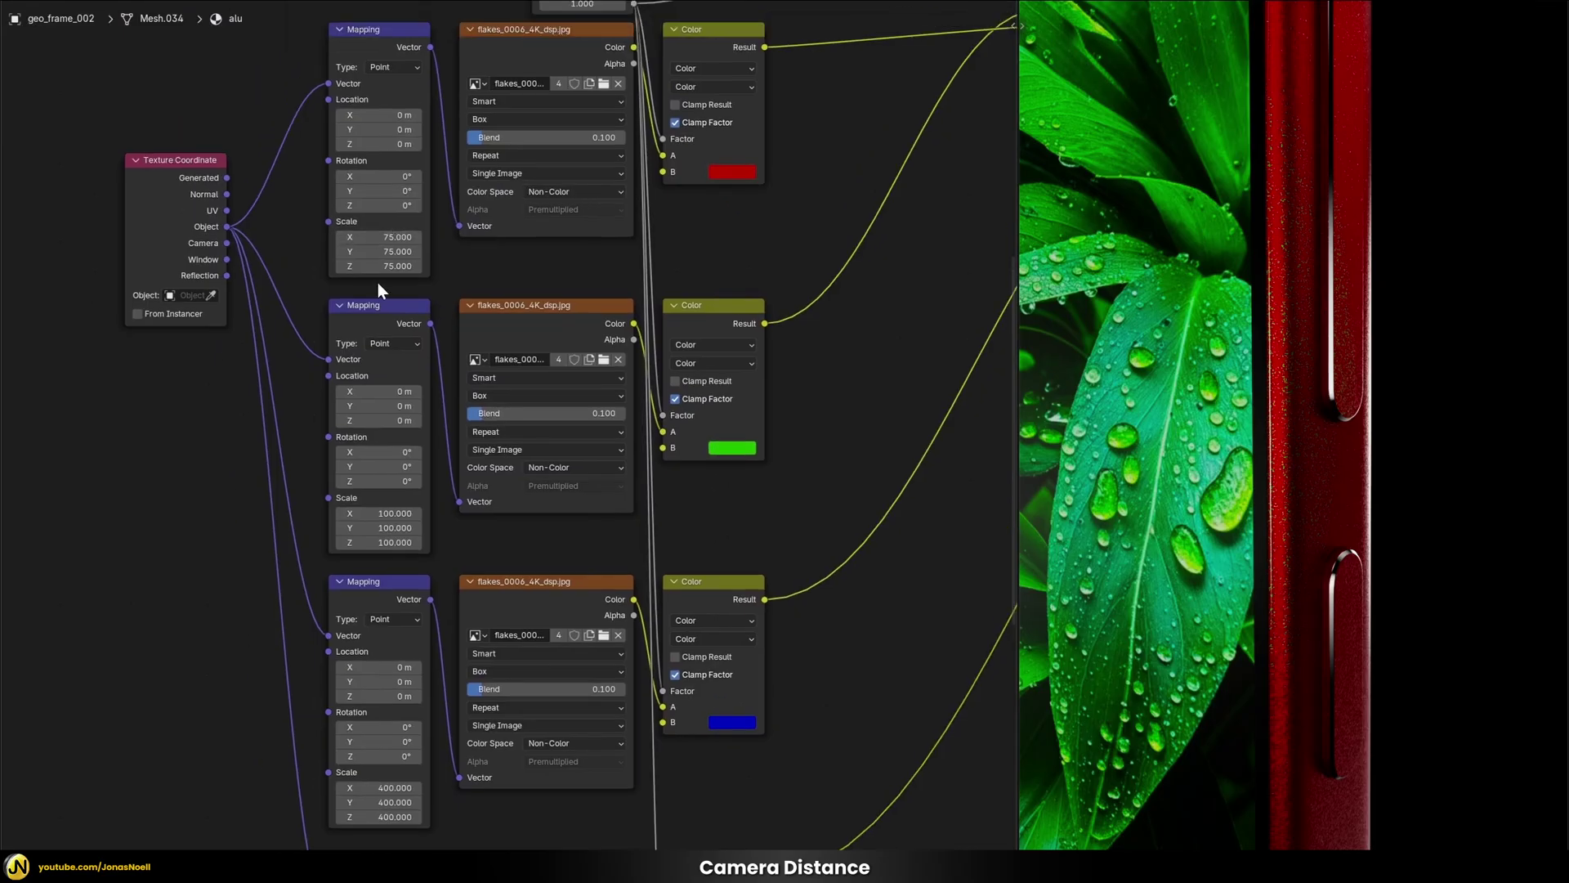
scroll(377, 282, down, 2)
scroll(389, 213, left, 1)
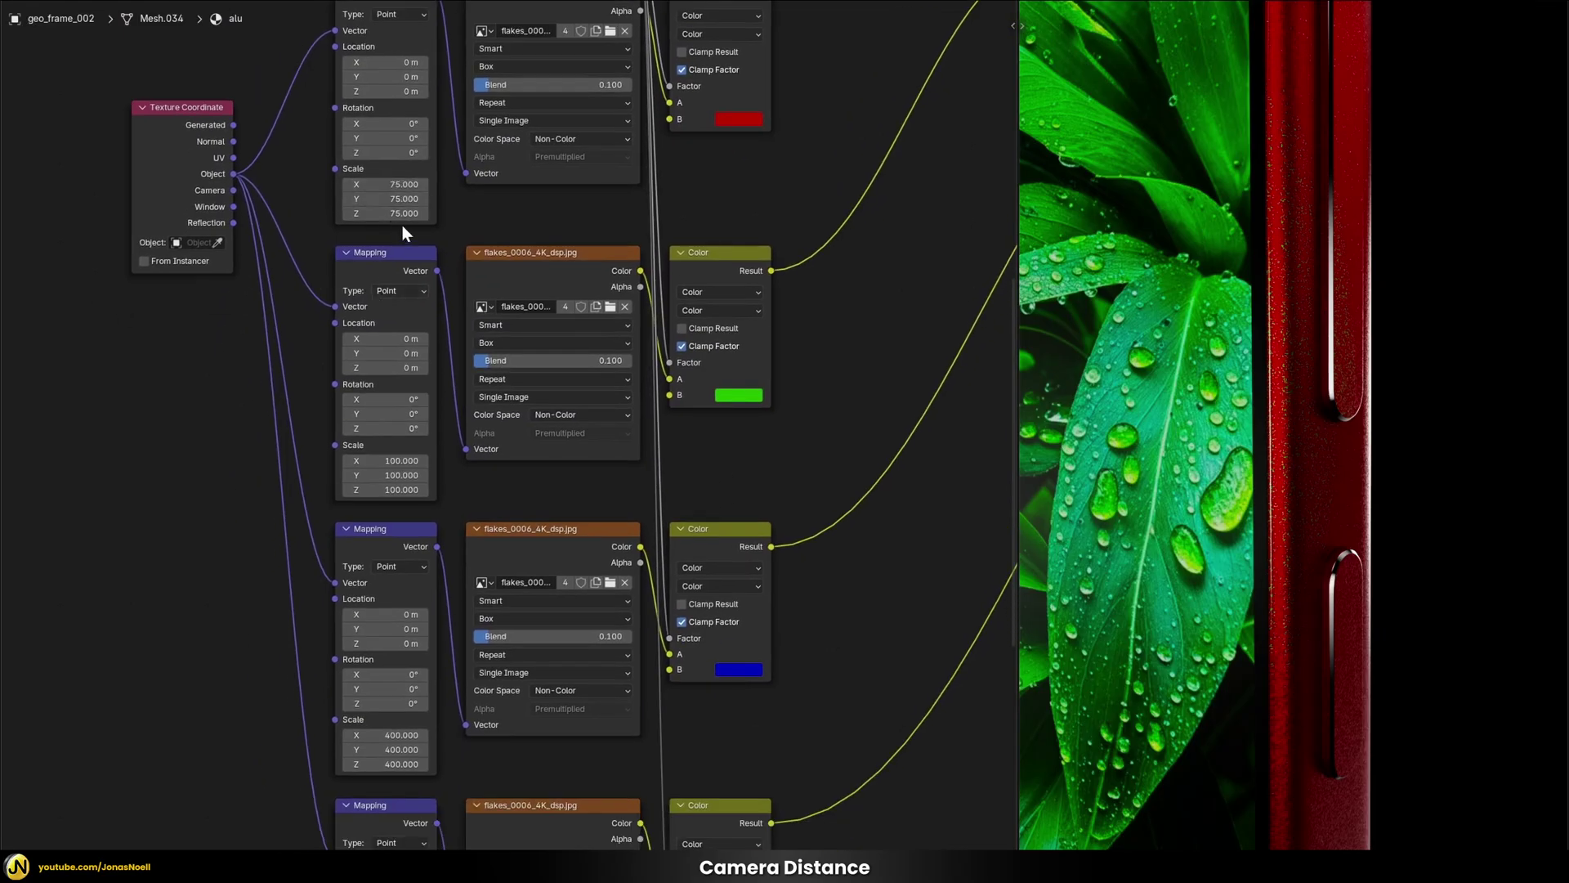
scroll(399, 299, down, 3)
scroll(399, 299, right, 1)
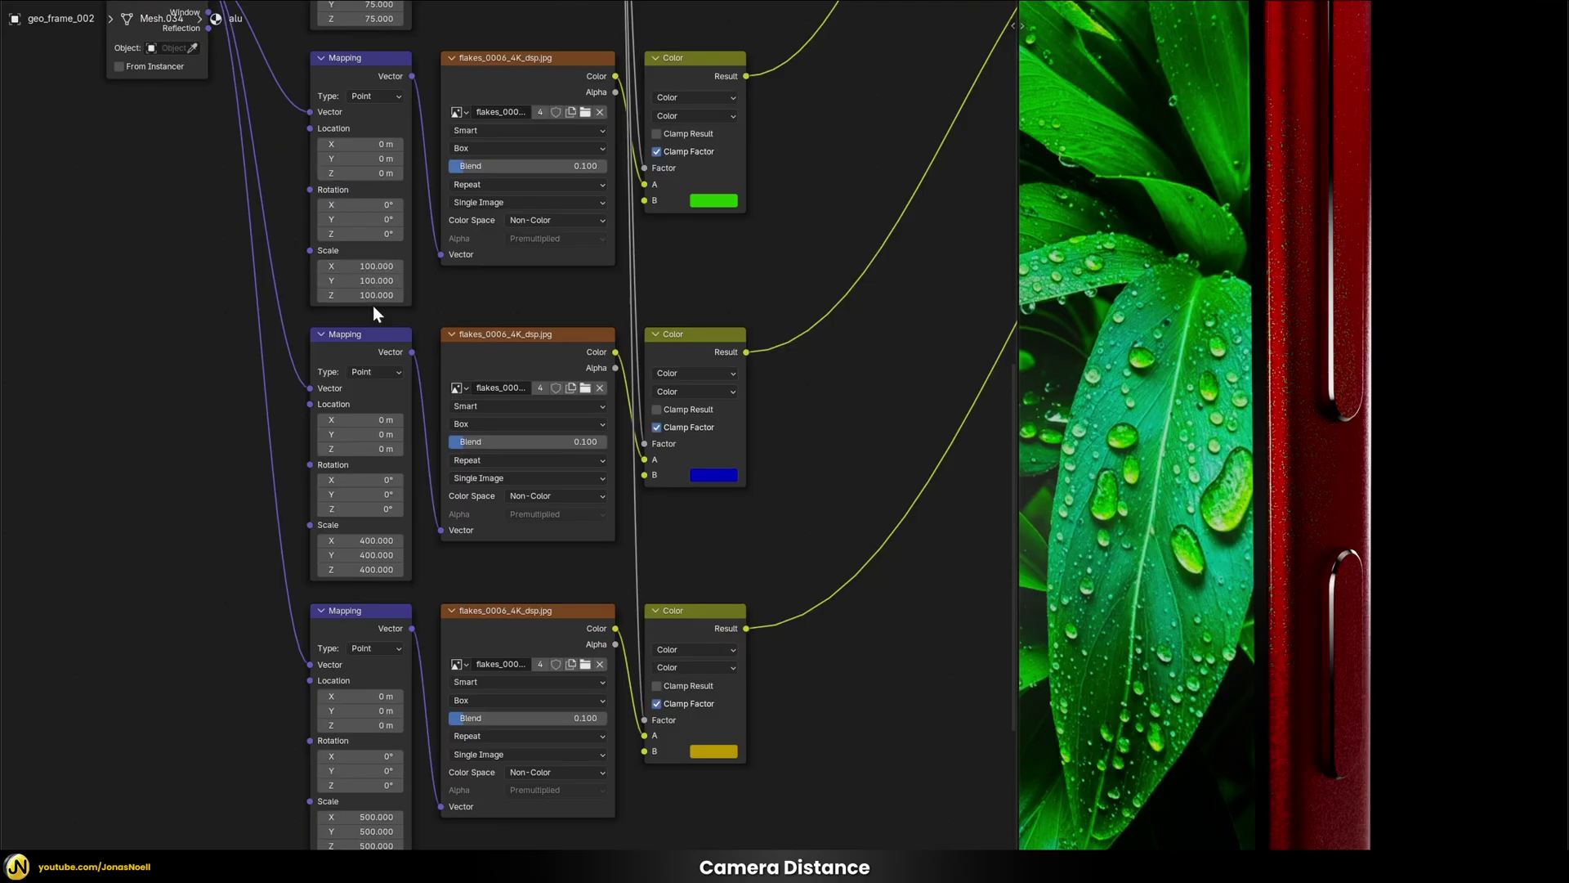
scroll(373, 323, down, 4)
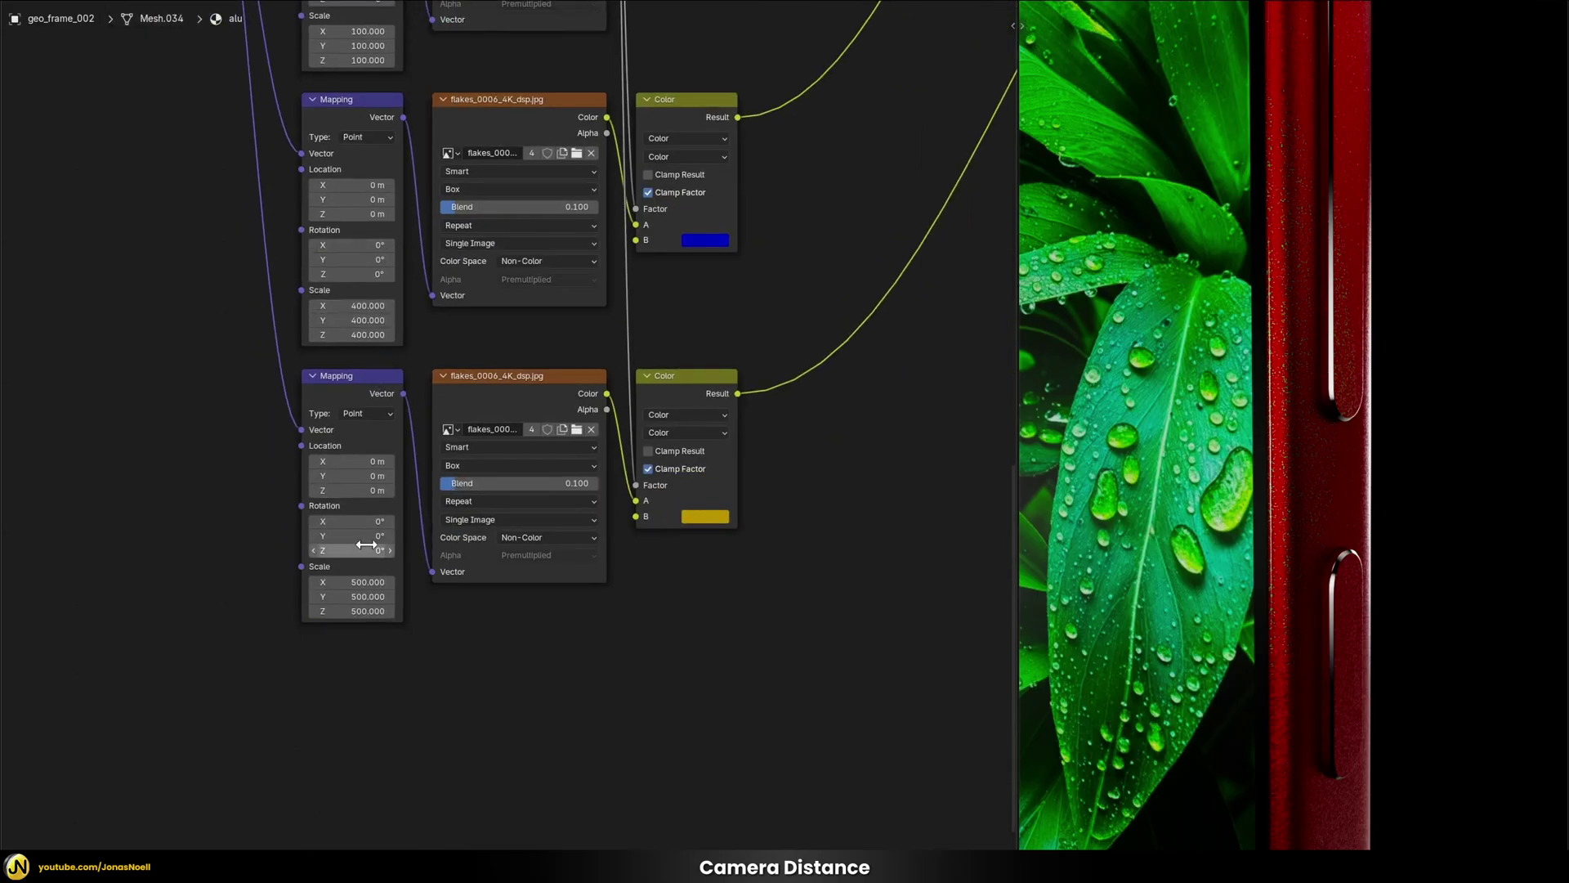
scroll(650, 384, up, 3)
scroll(651, 384, up, 2)
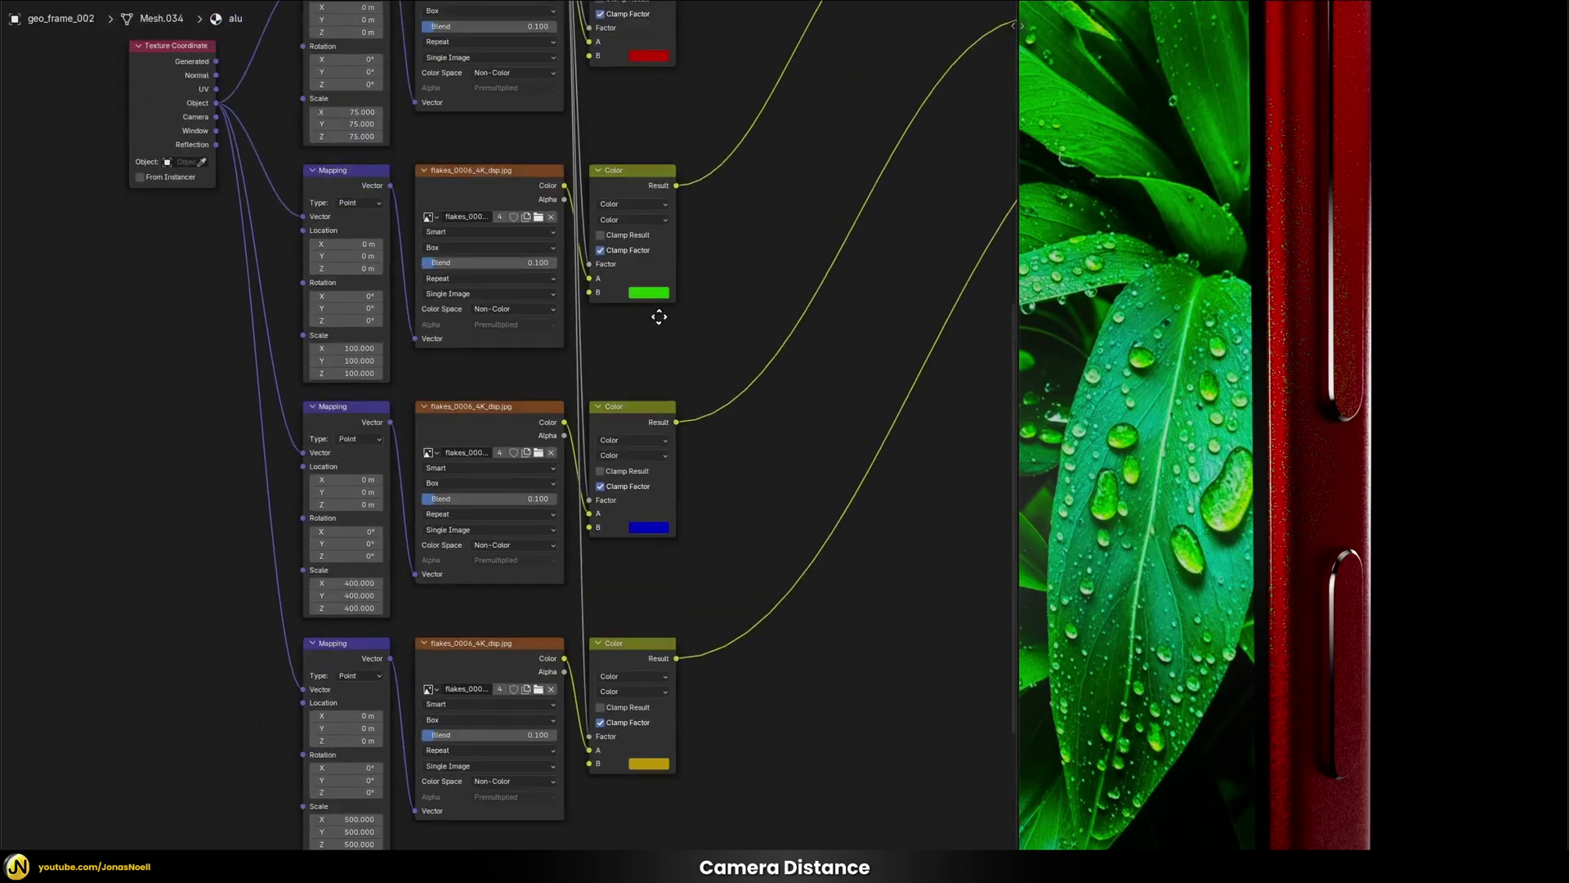
scroll(651, 276, down, 1)
middle_drag(641, 332, 619, 517)
scroll(552, 300, up, 4)
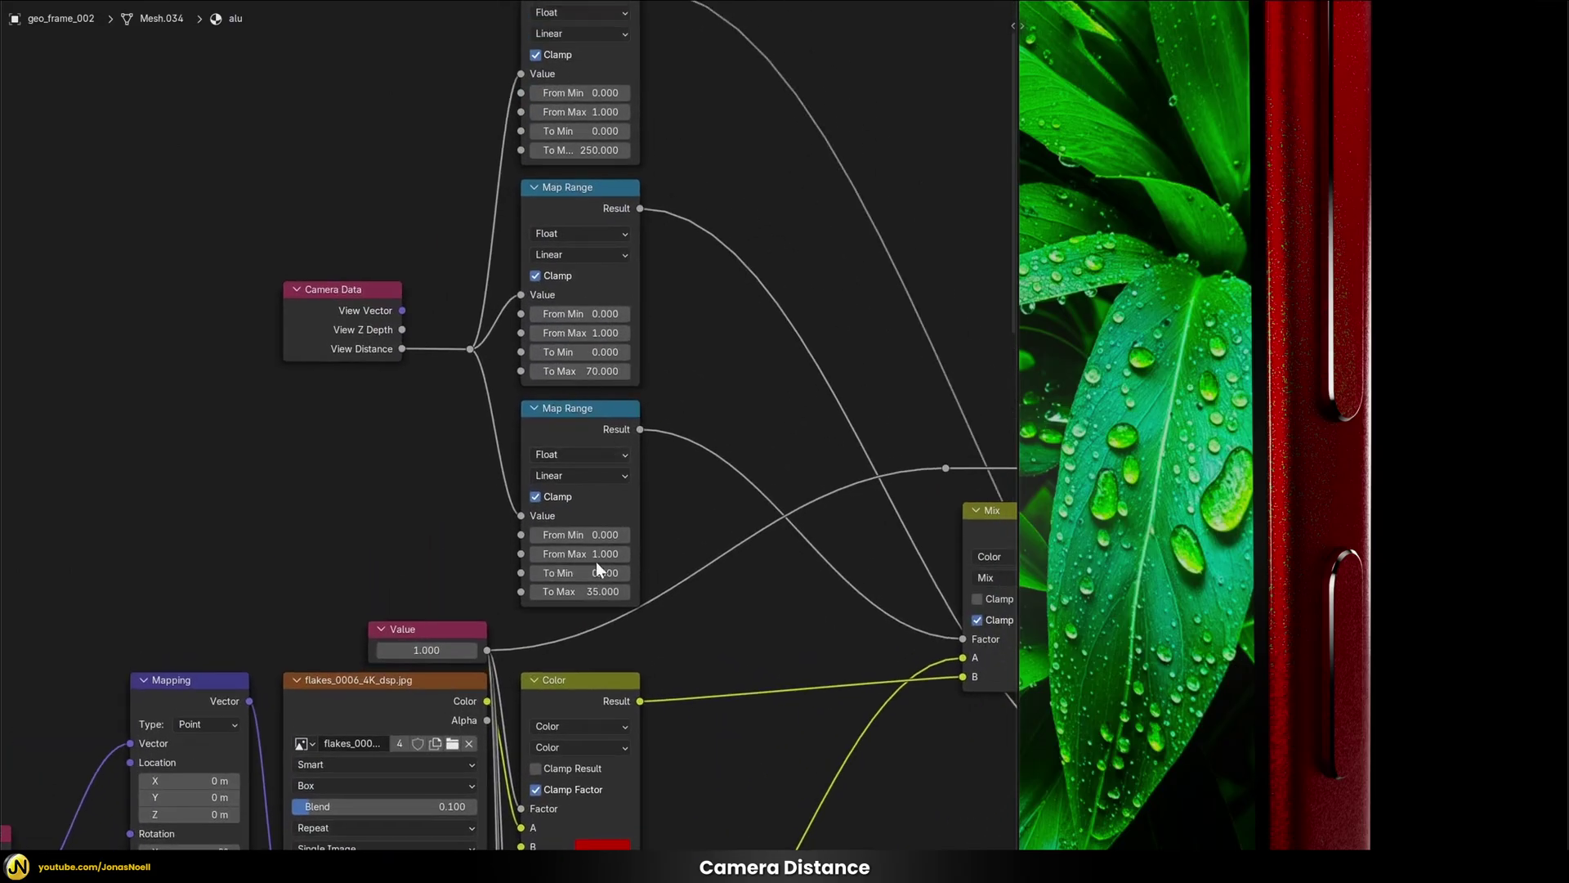
middle_drag(650, 500, 620, 572)
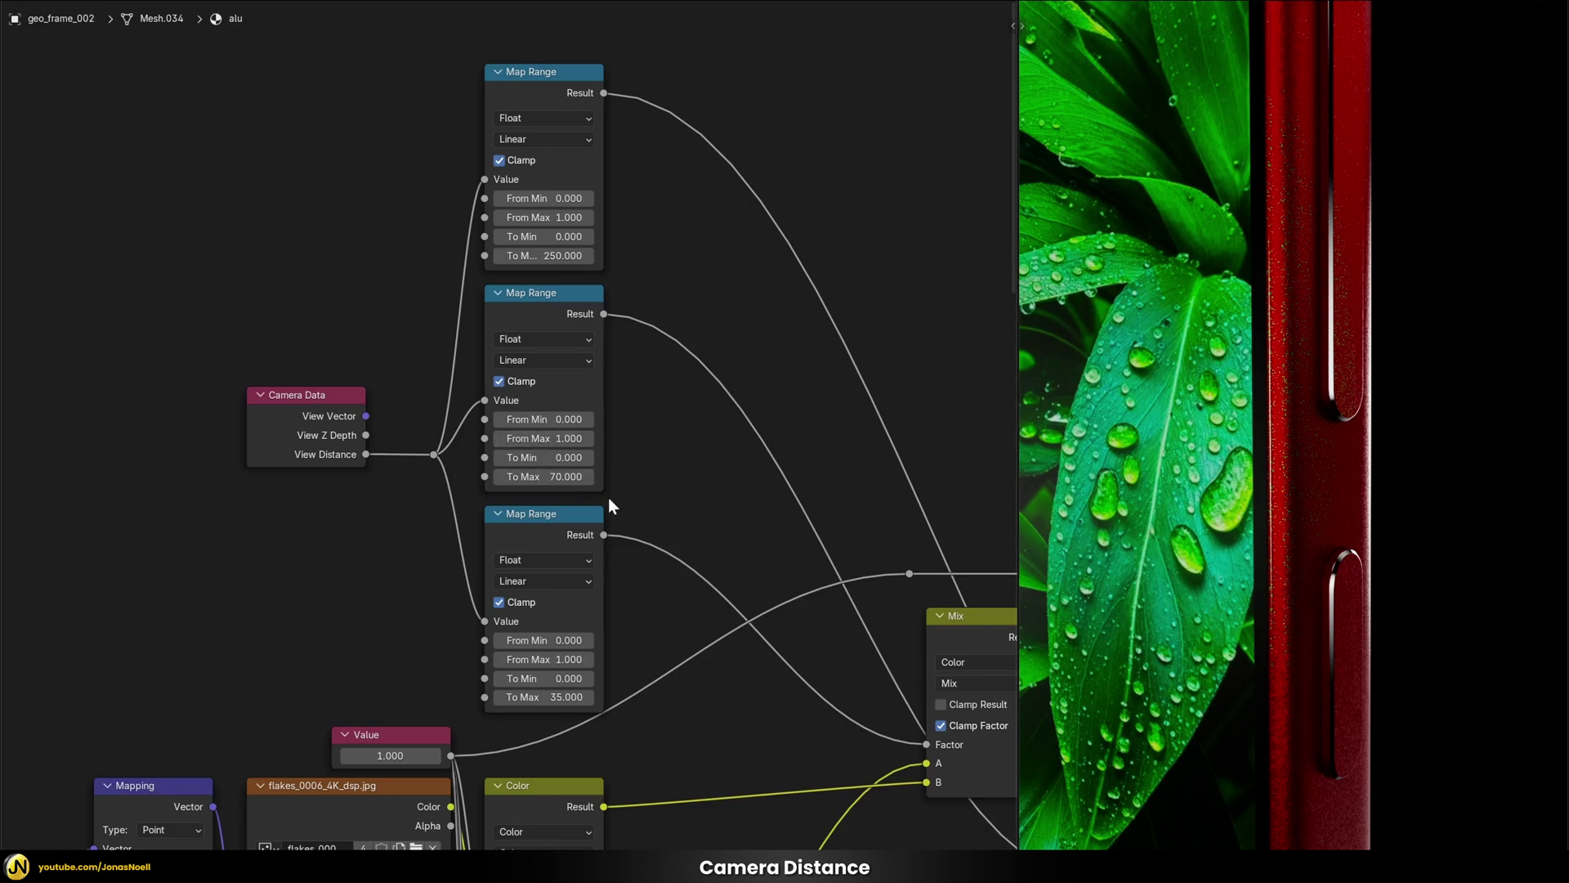
middle_drag(609, 615, 601, 578)
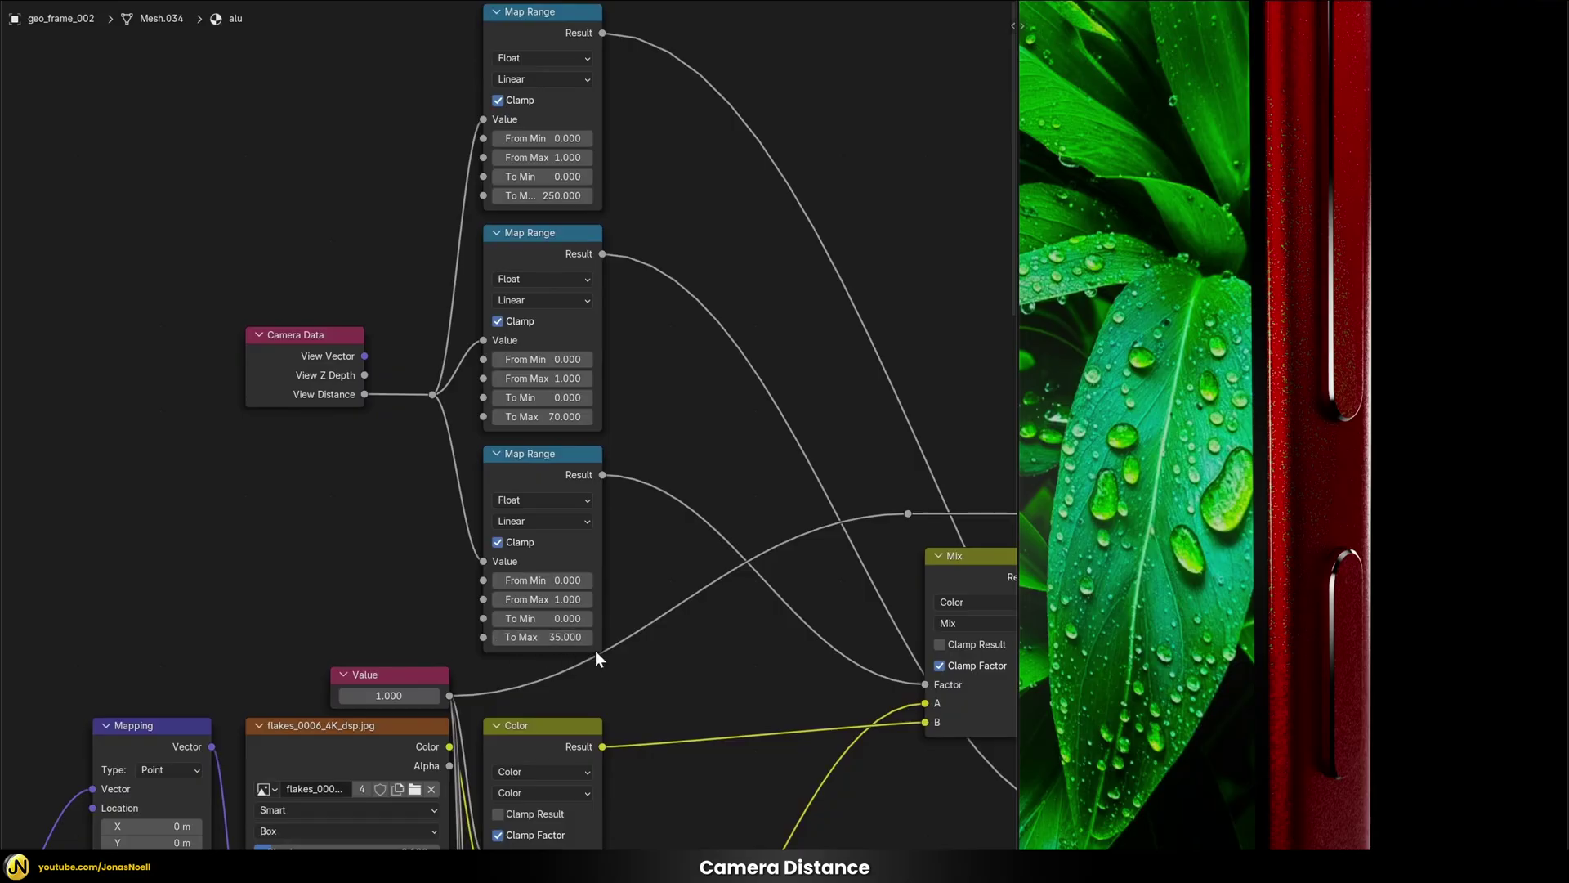
scroll(603, 669, down, 2)
middle_drag(602, 674, 631, 659)
scroll(611, 488, down, 1)
scroll(631, 659, up, 2)
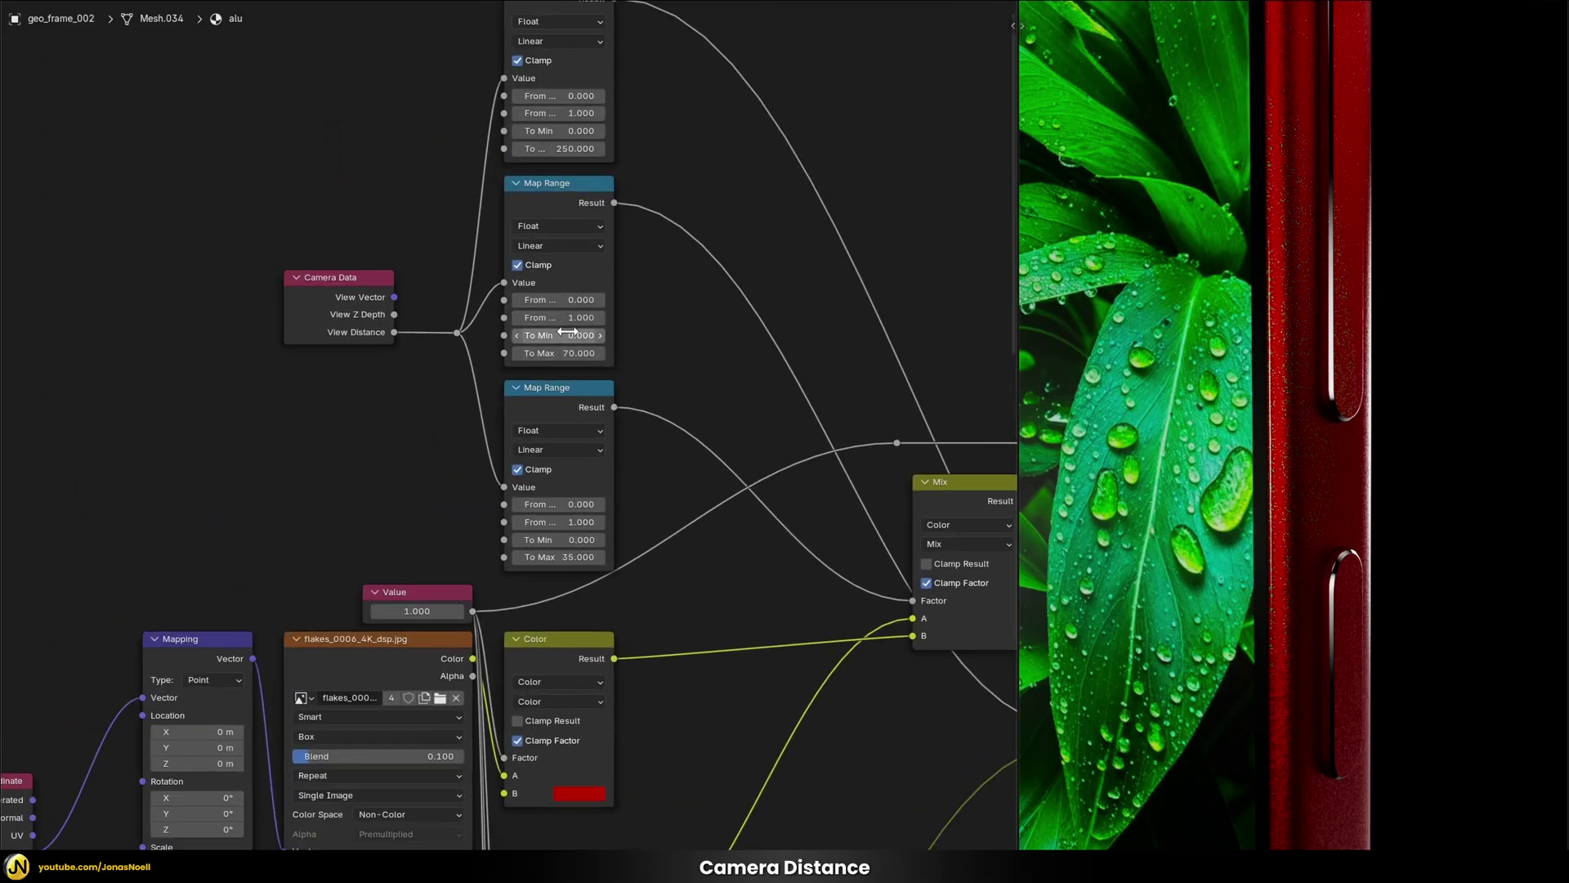
scroll(676, 591, down, 1)
scroll(677, 590, down, 2)
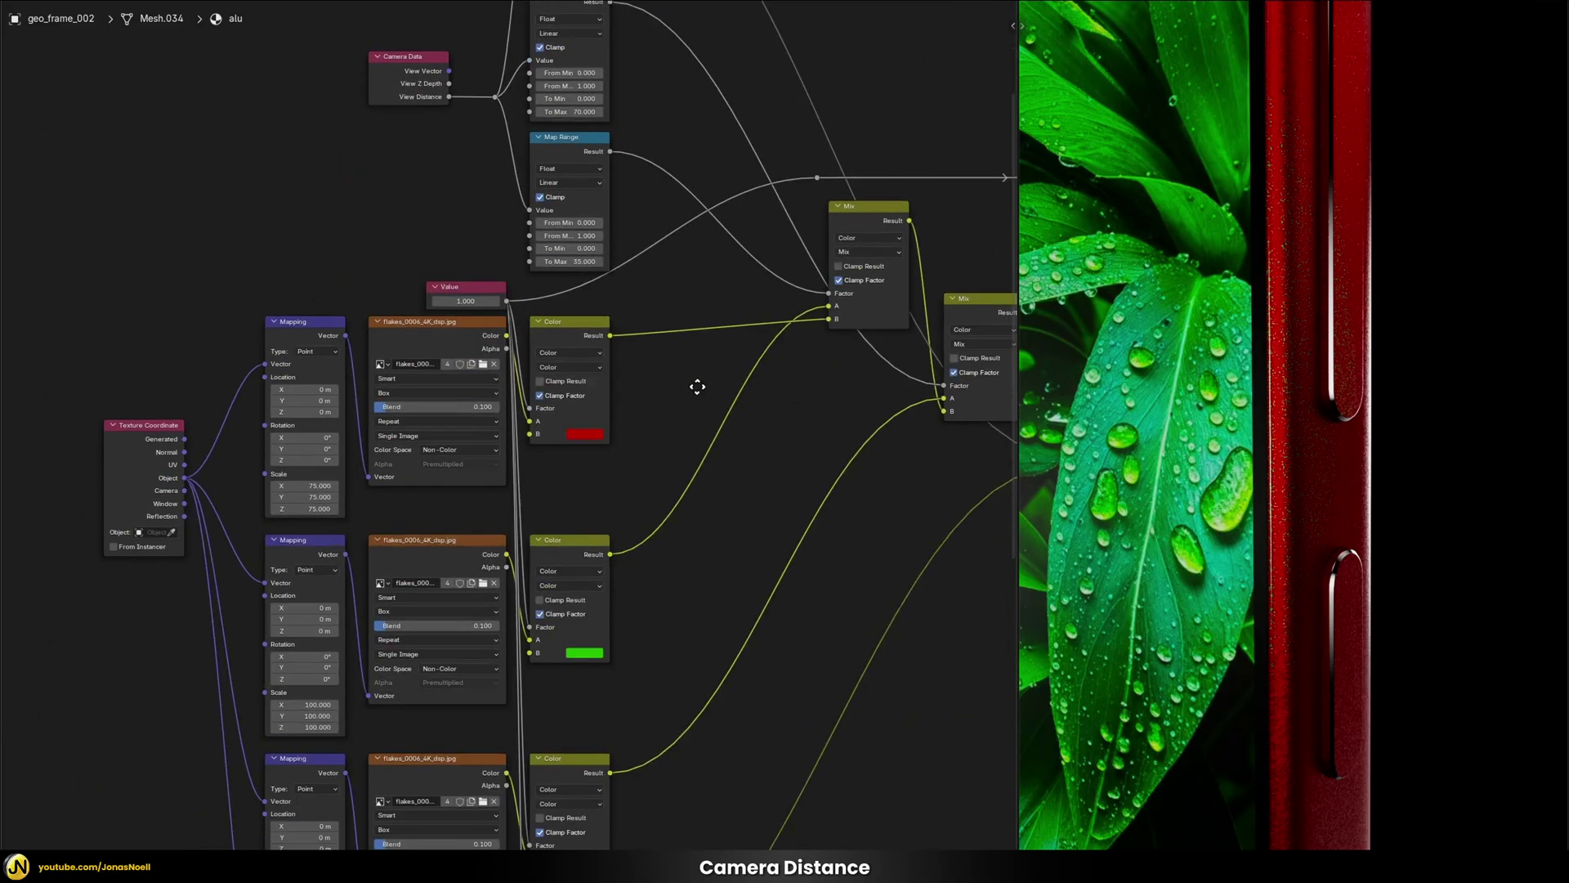
shift+scroll(690, 410, down, 3)
scroll(591, 524, up, 2)
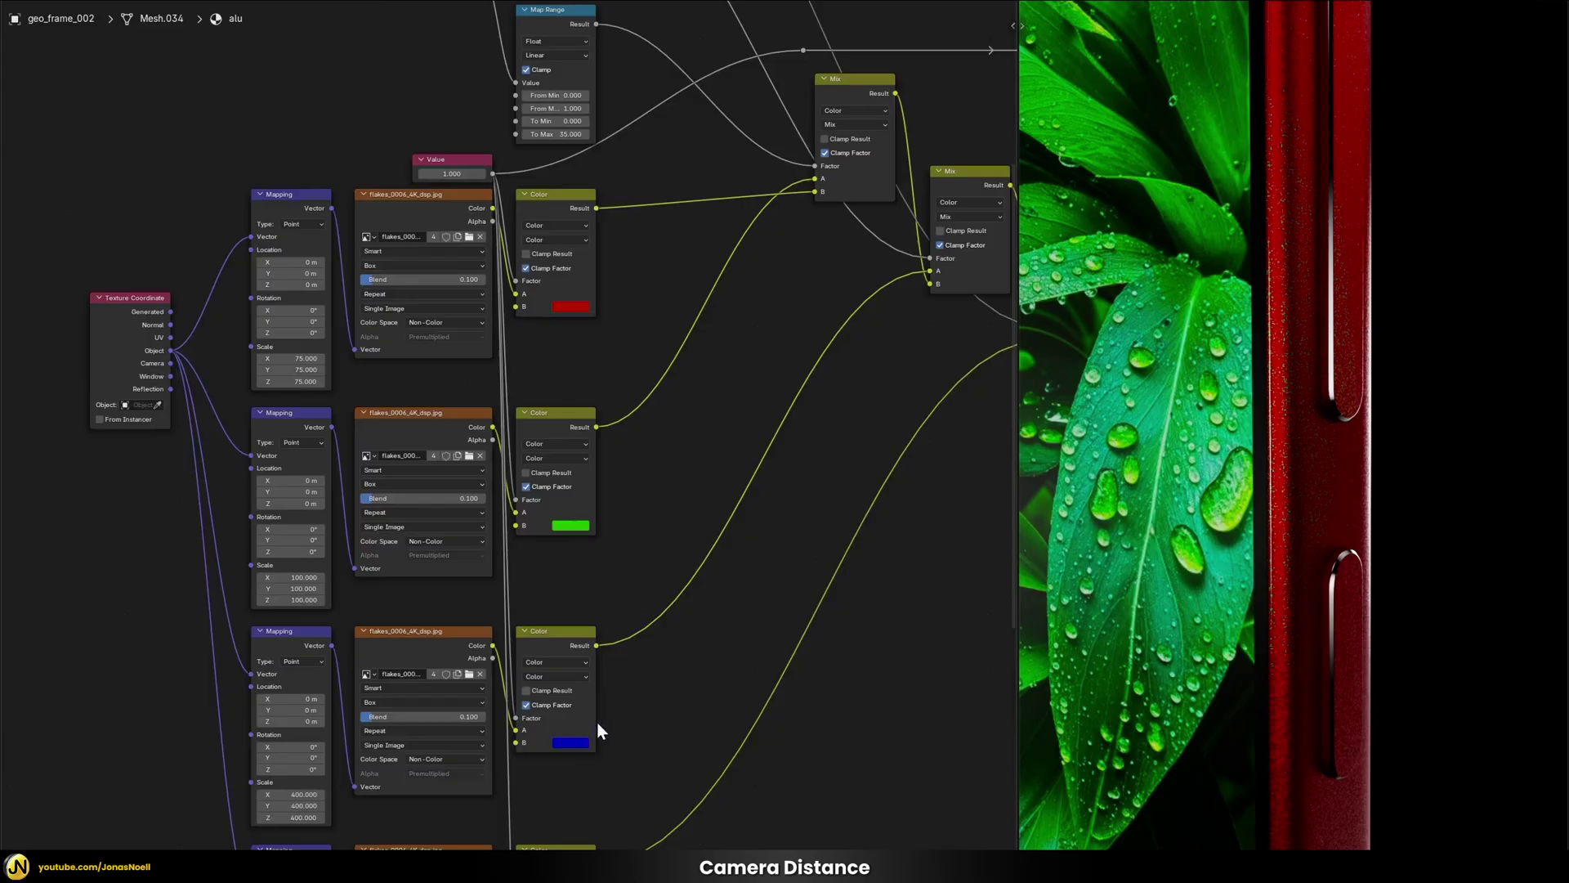
shift+scroll(603, 666, up, 5)
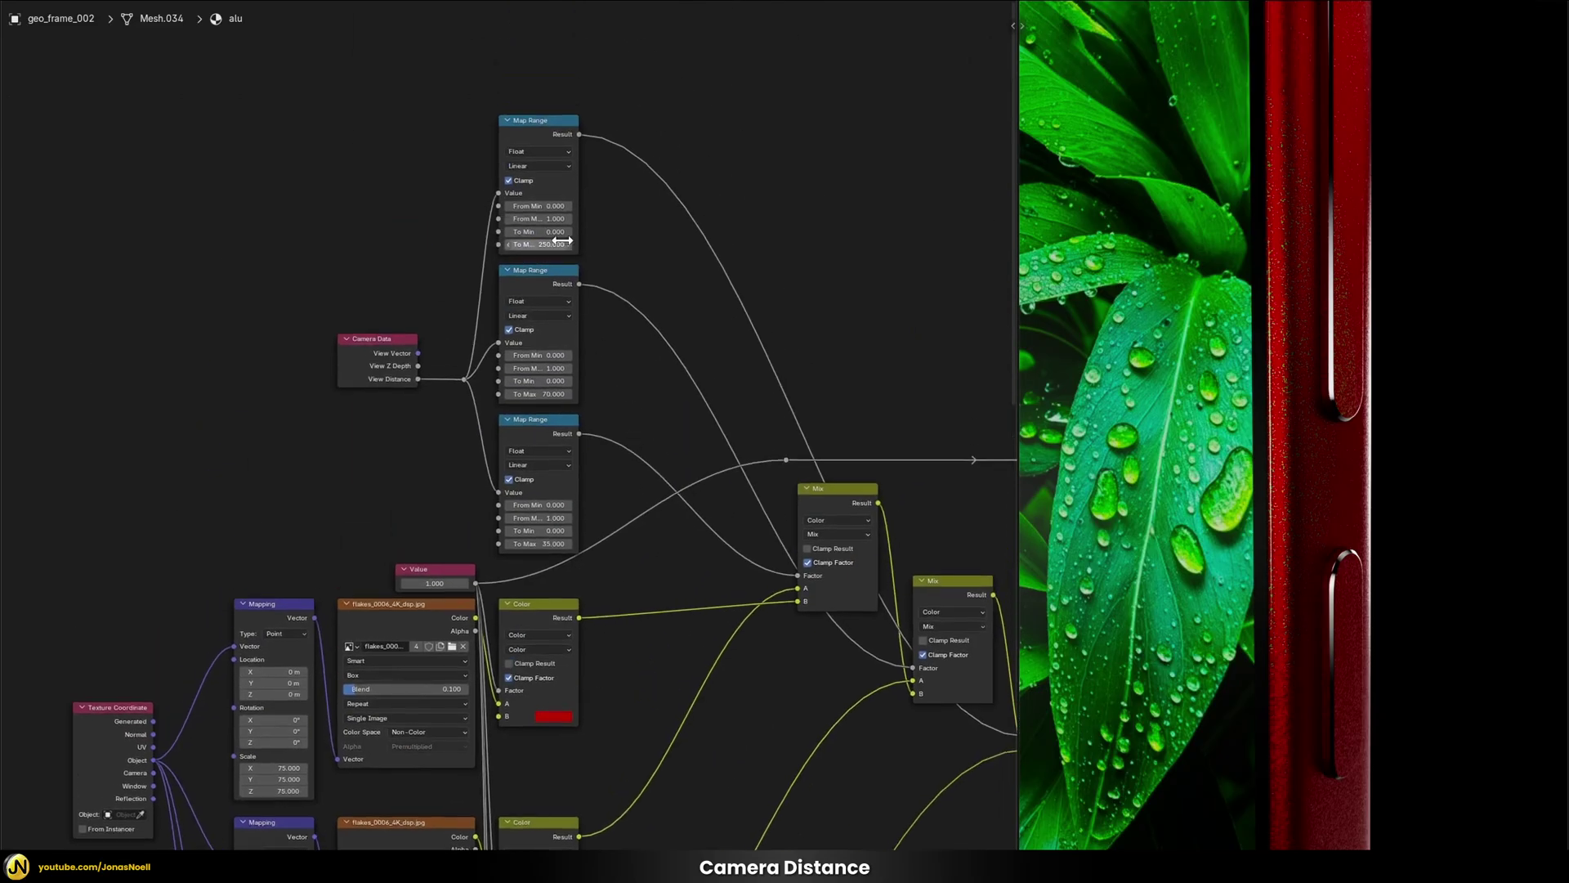
scroll(550, 274, up, 2)
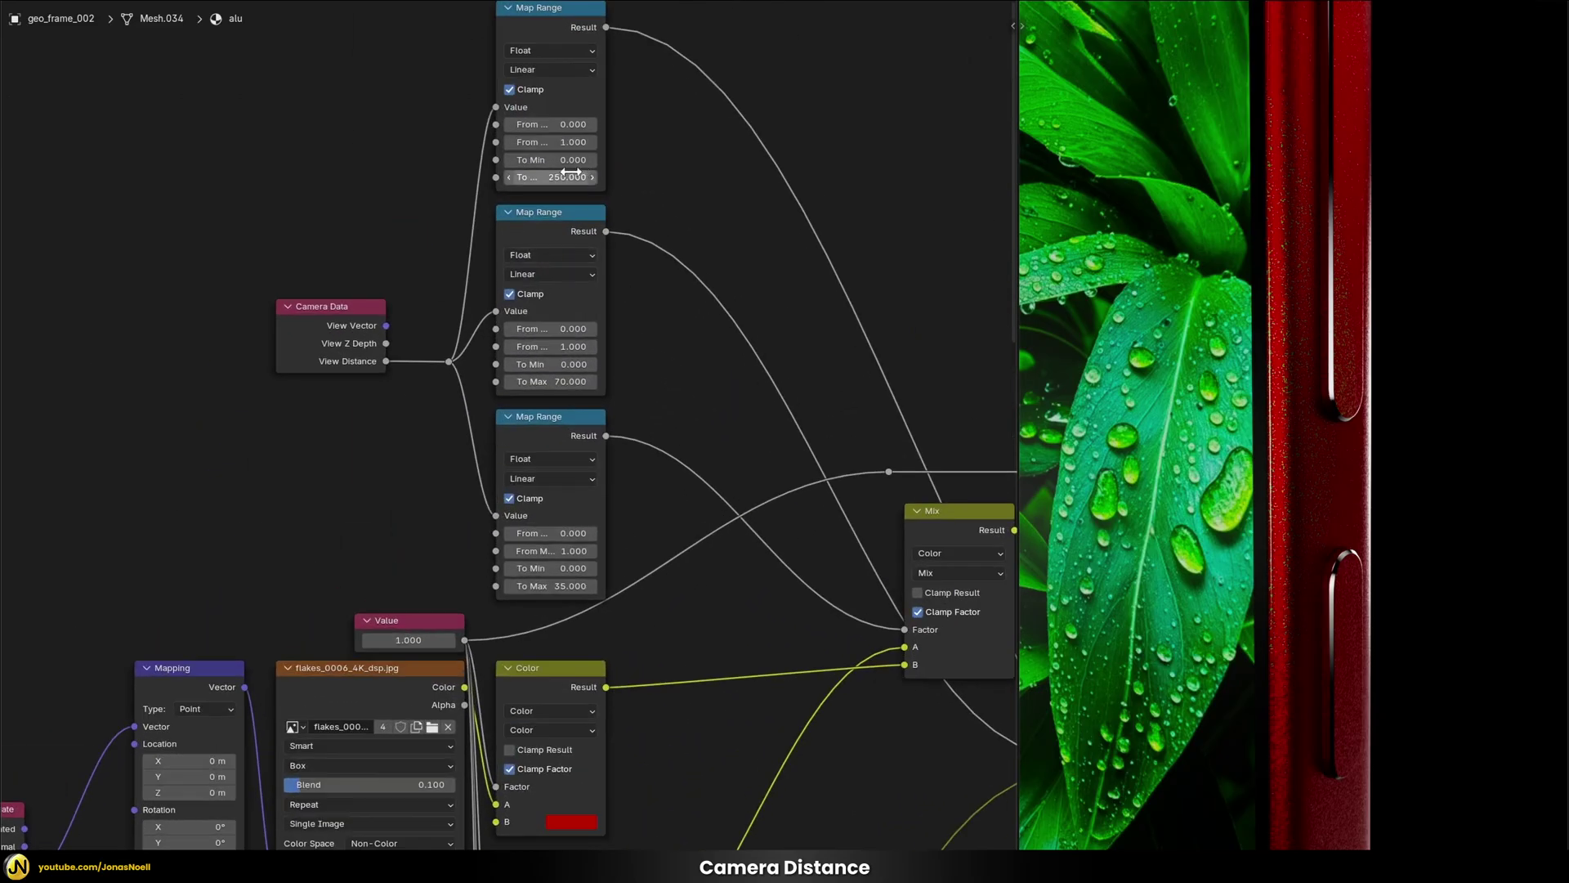
shift+scroll(645, 531, down, 10)
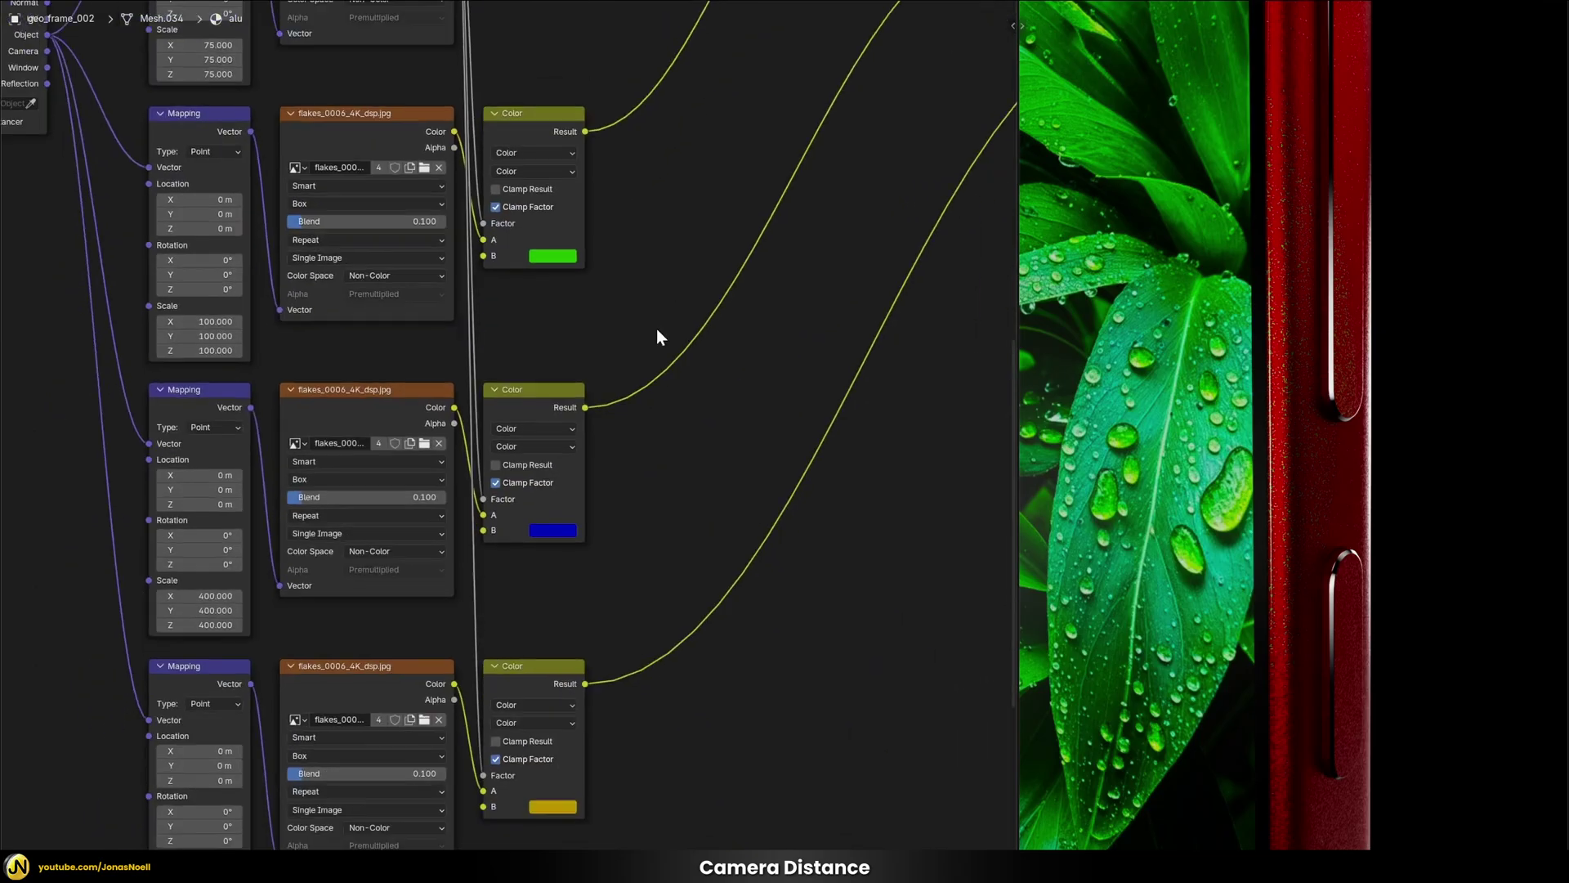
shift+scroll(630, 442, down, 2)
shift+scroll(630, 355, up, 10)
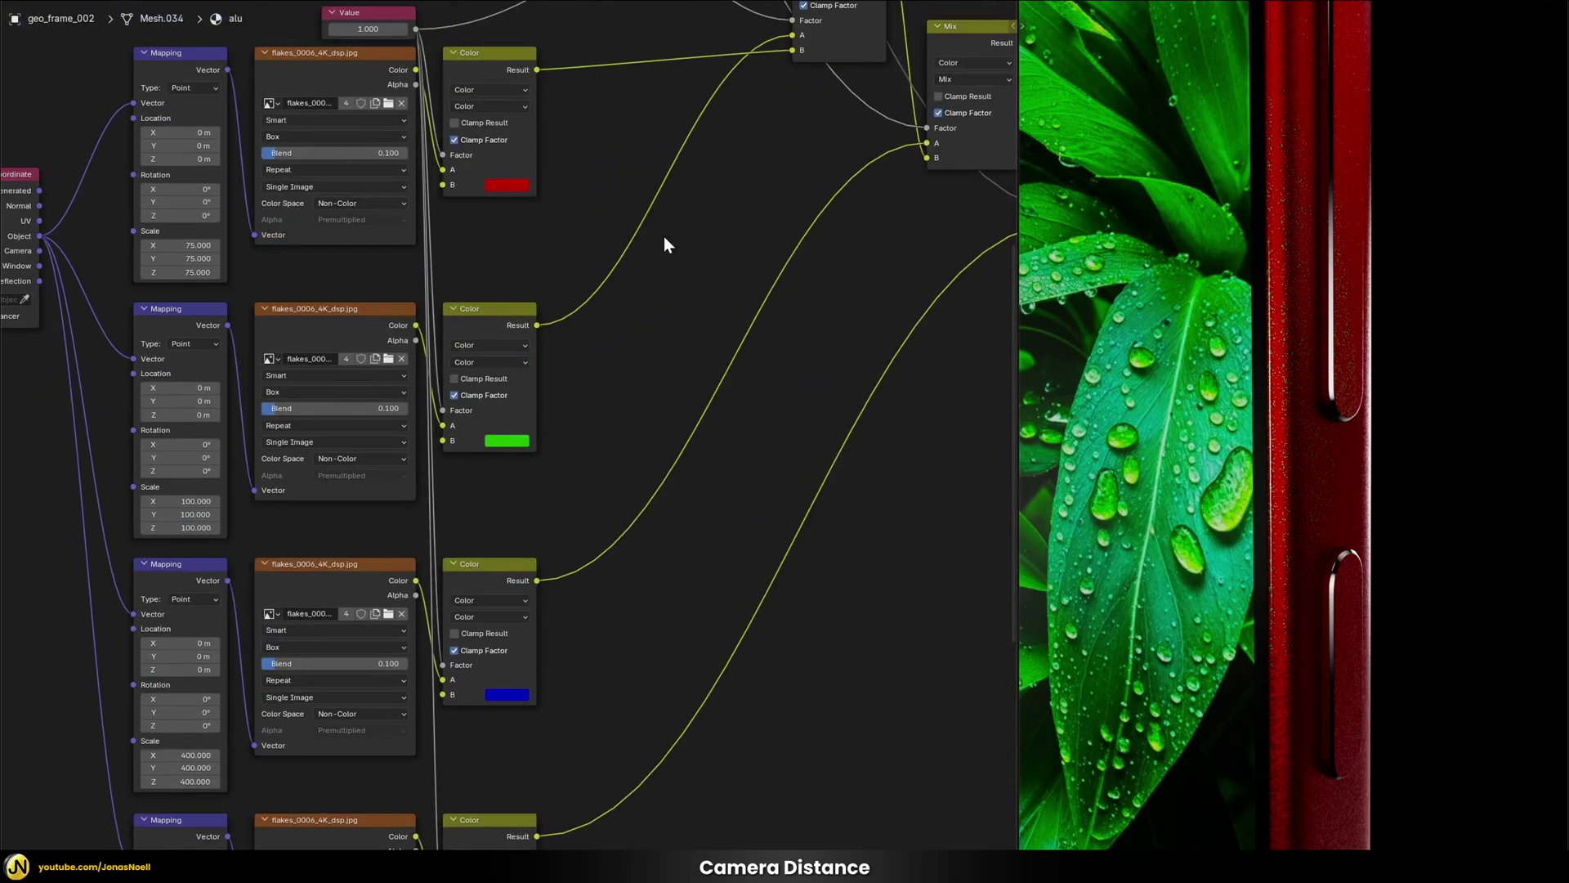
scroll(662, 452, down, 1)
ctrl+scroll(689, 373, right, 5)
scroll(620, 408, up, 1)
ctrl+scroll(572, 417, right, 3)
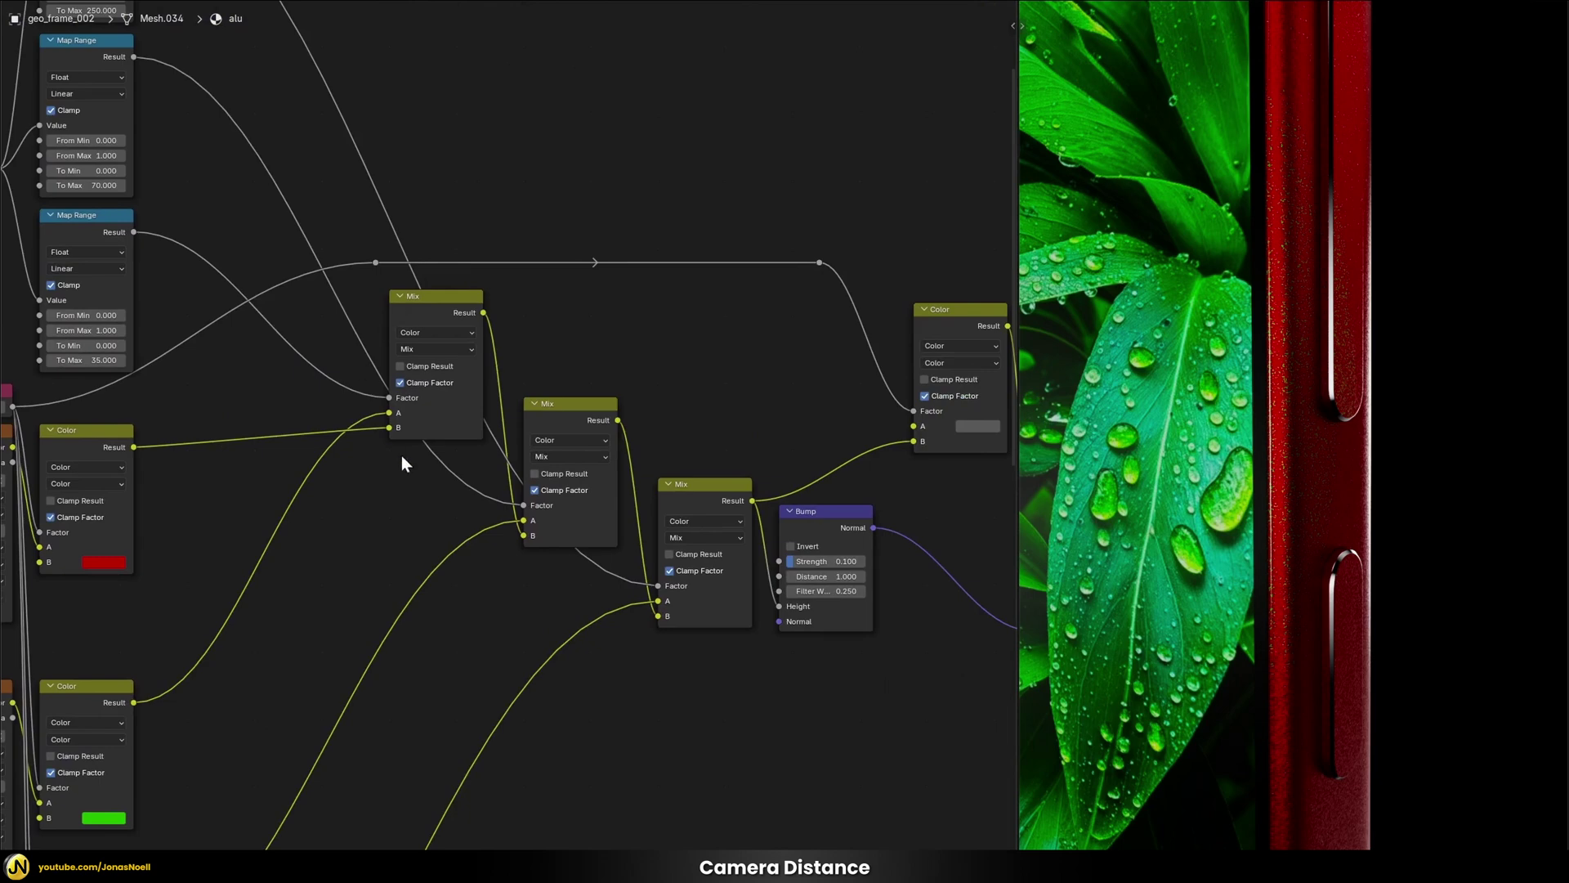
shift+scroll(343, 490, down, 2)
ctrl+scroll(294, 539, left, 3)
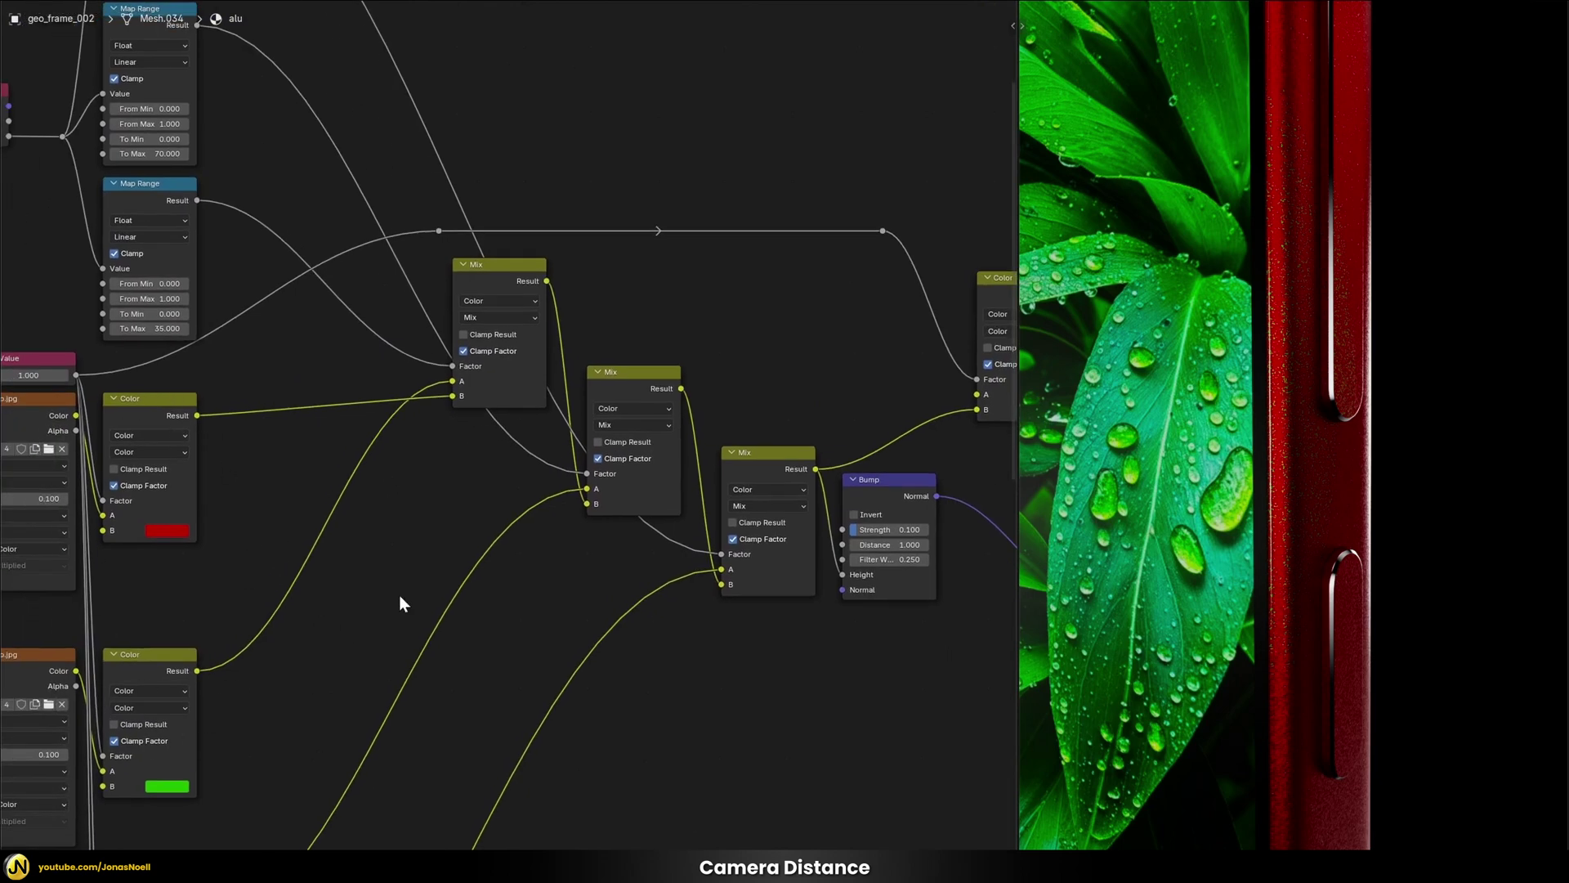
shift+scroll(385, 529, down, 1)
scroll(376, 518, down, 3)
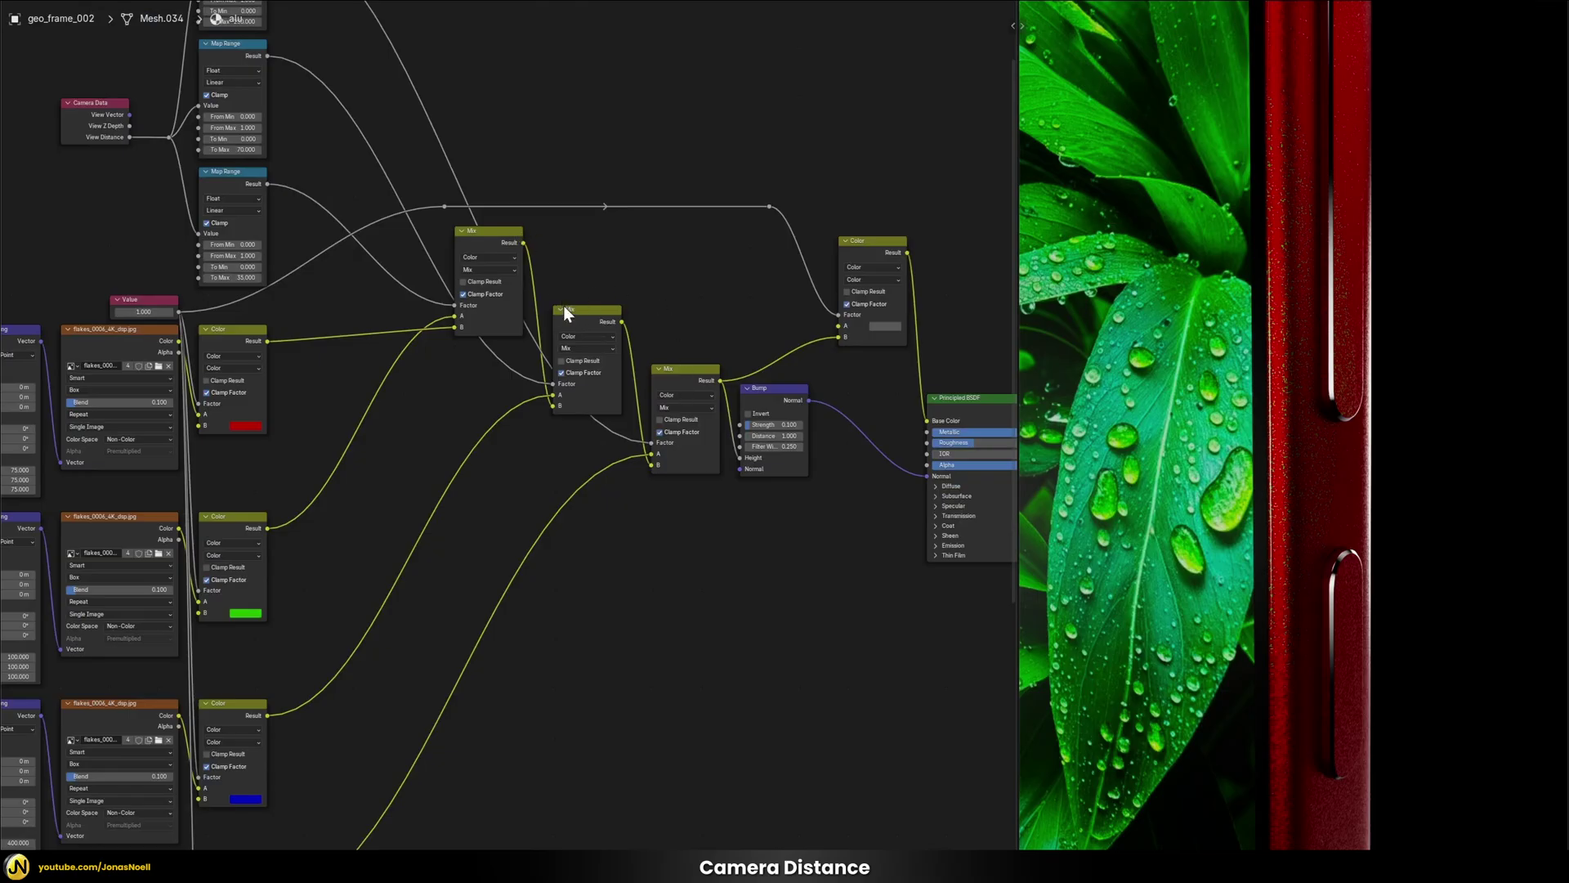
ctrl+scroll(490, 254, left, 2)
shift+scroll(458, 233, up, 4)
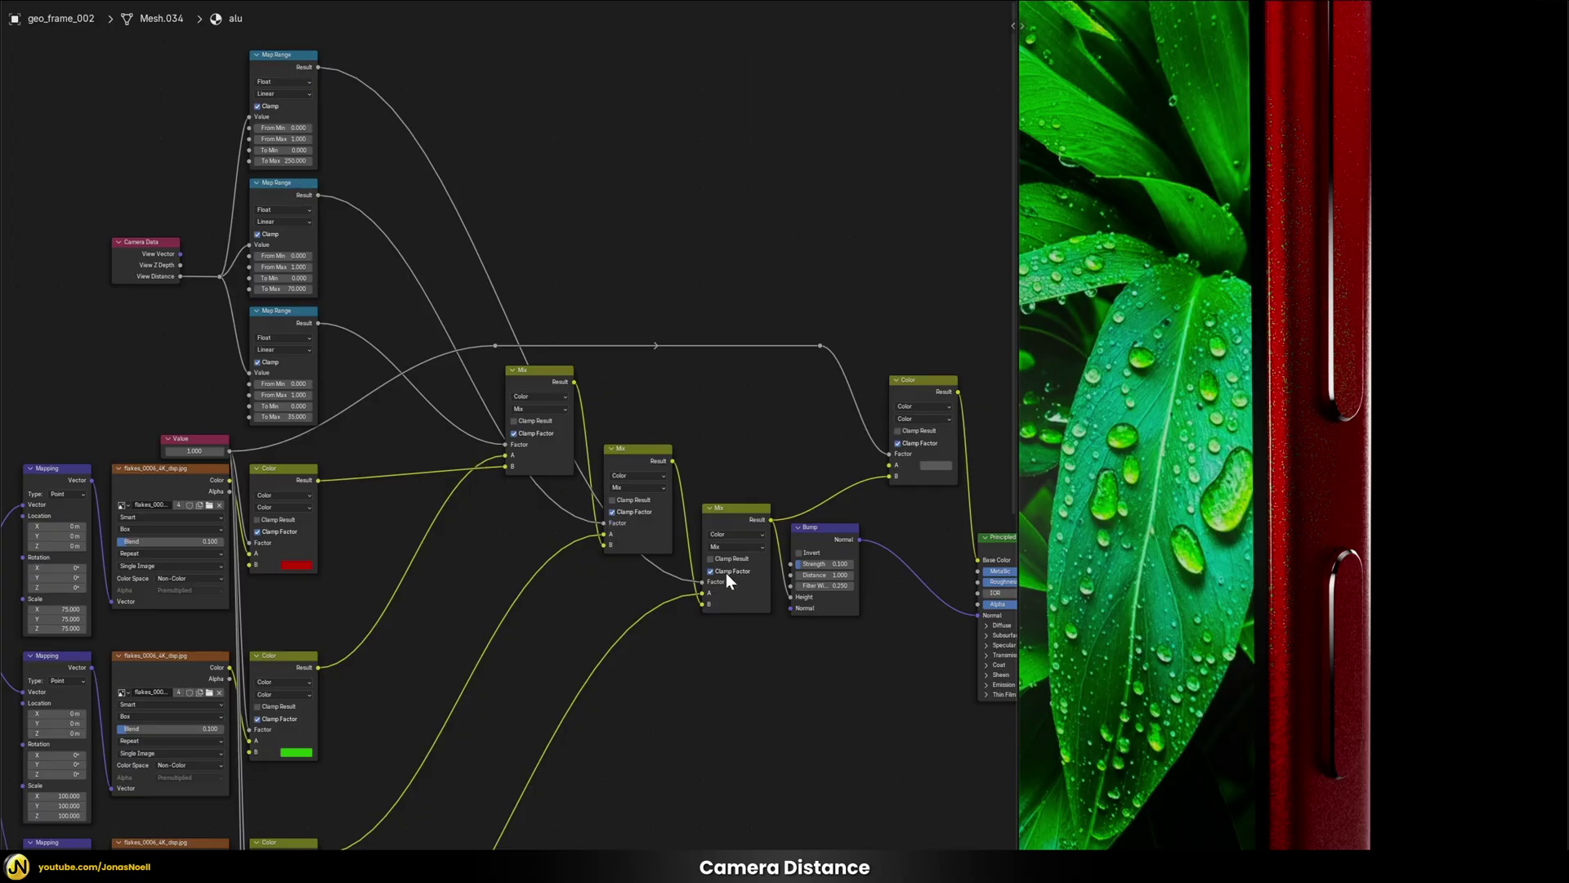
scroll(719, 590, up, 3)
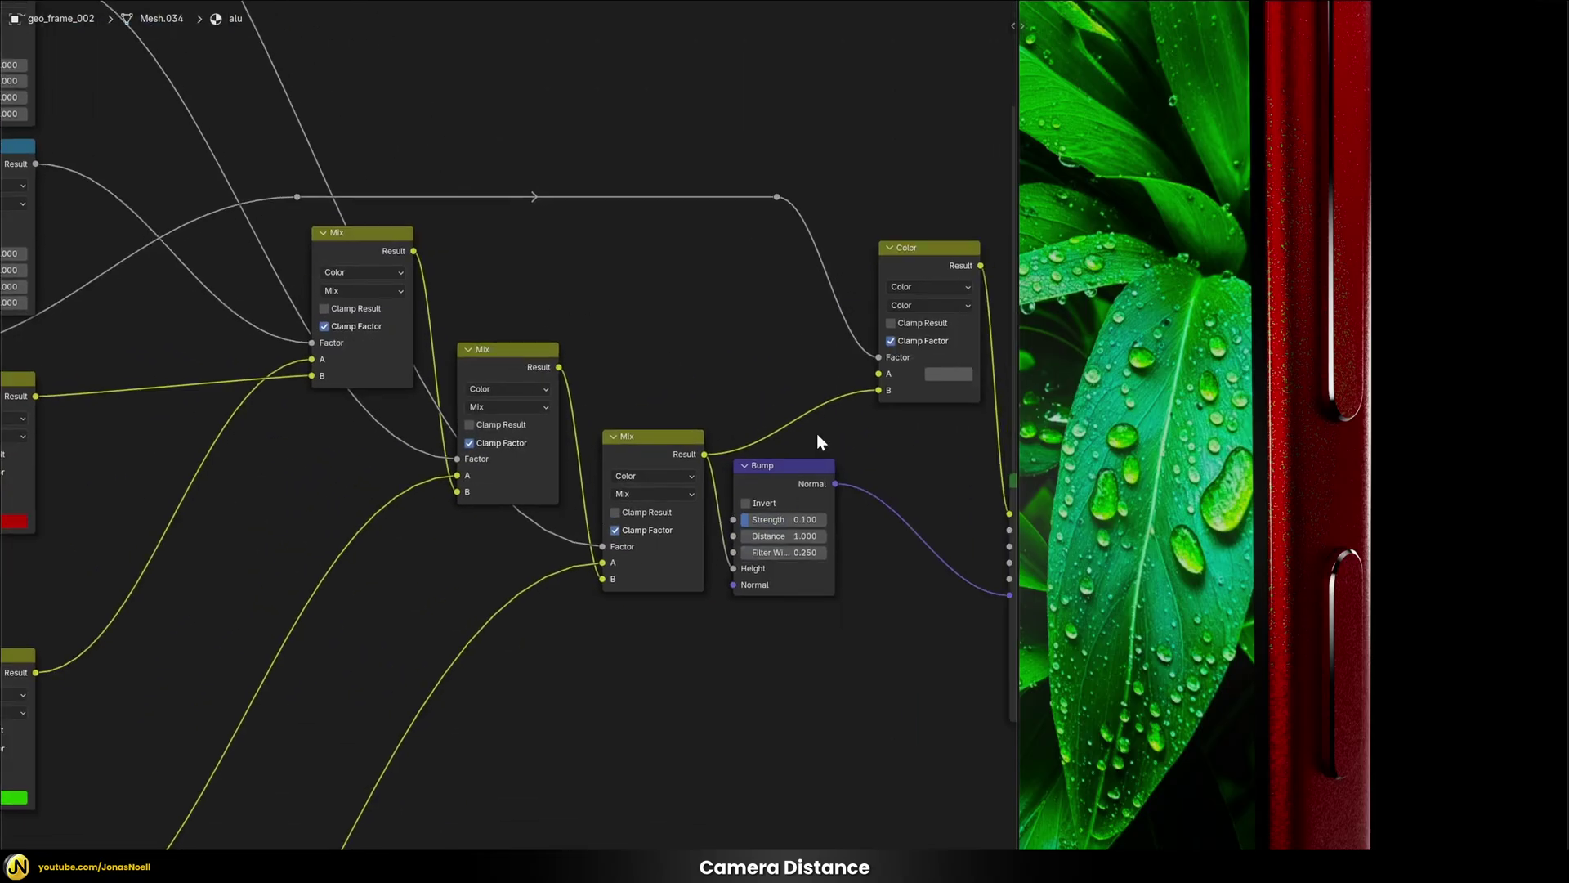
scroll(482, 300, down, 4)
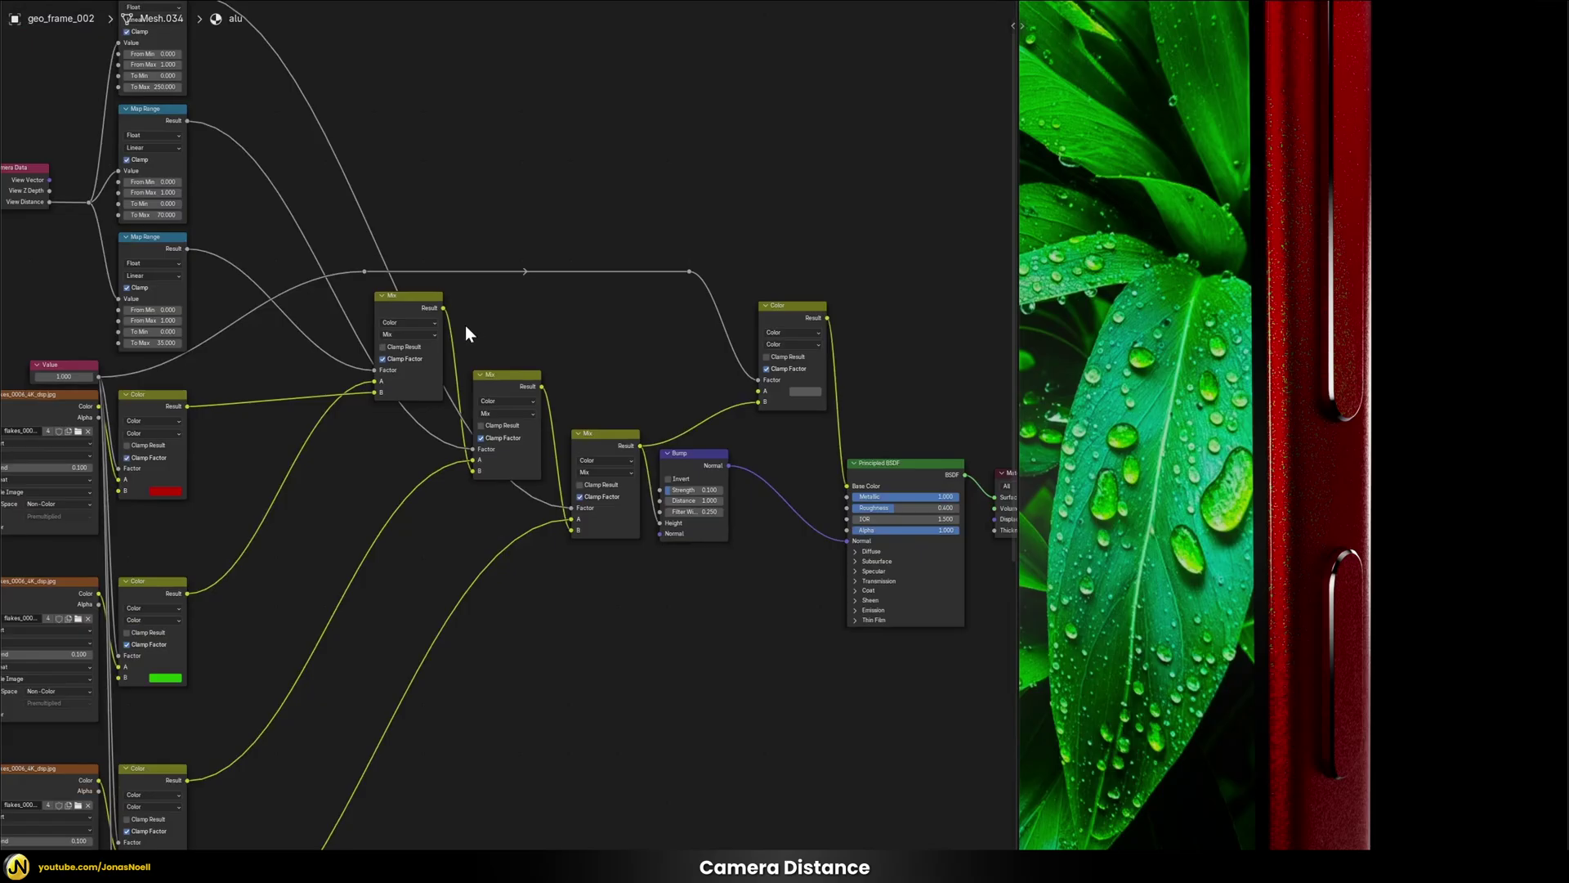
scroll(389, 346, down, 2)
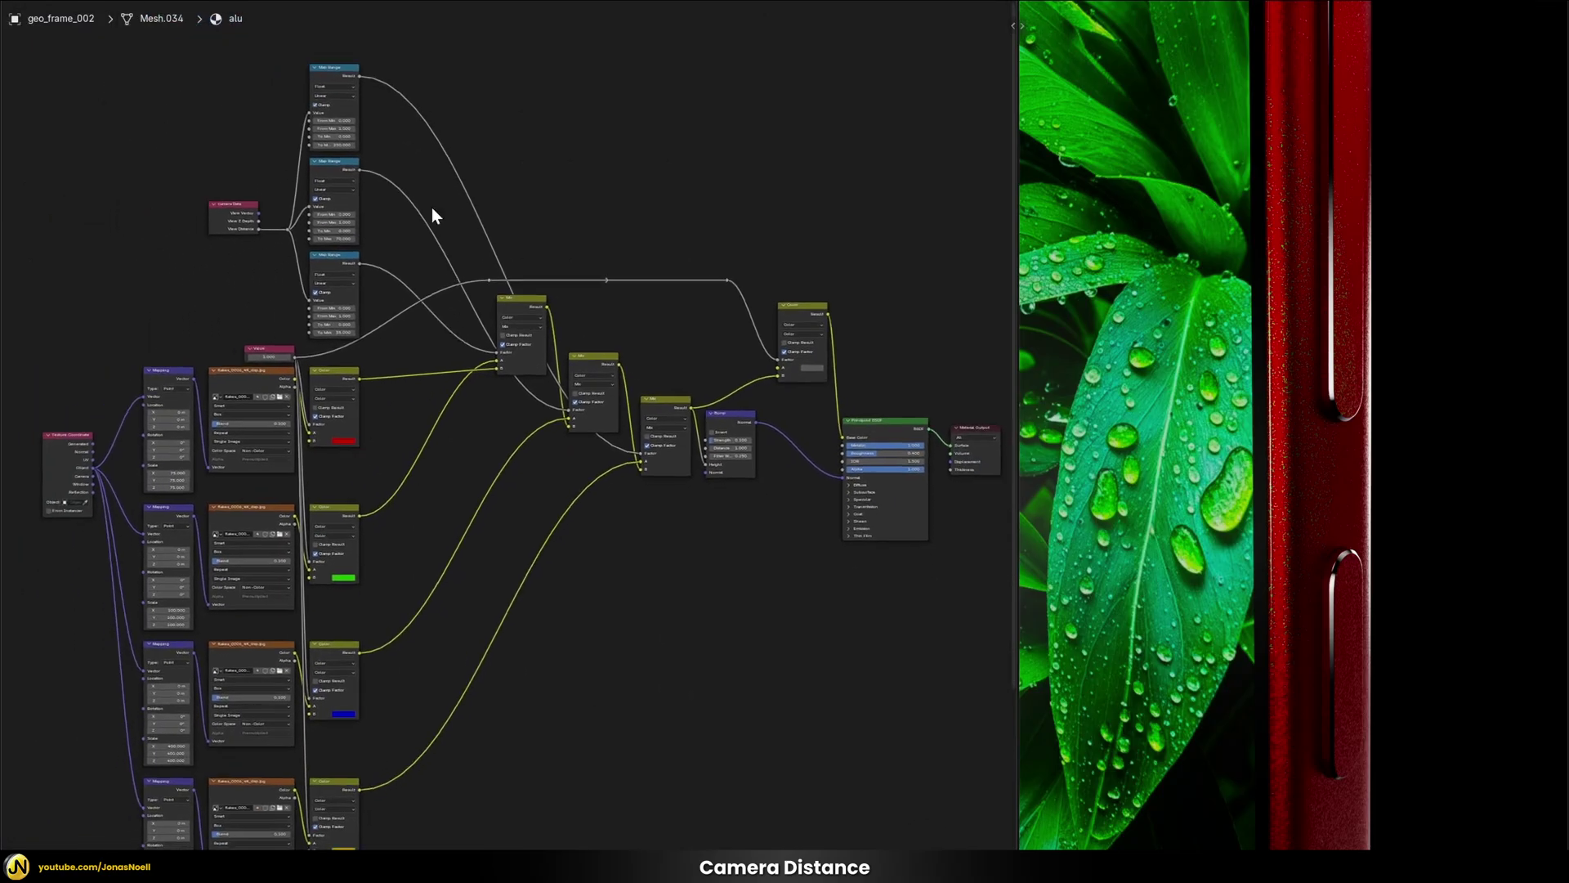
middle_drag(459, 447, 395, 354)
scroll(395, 360, down, 1)
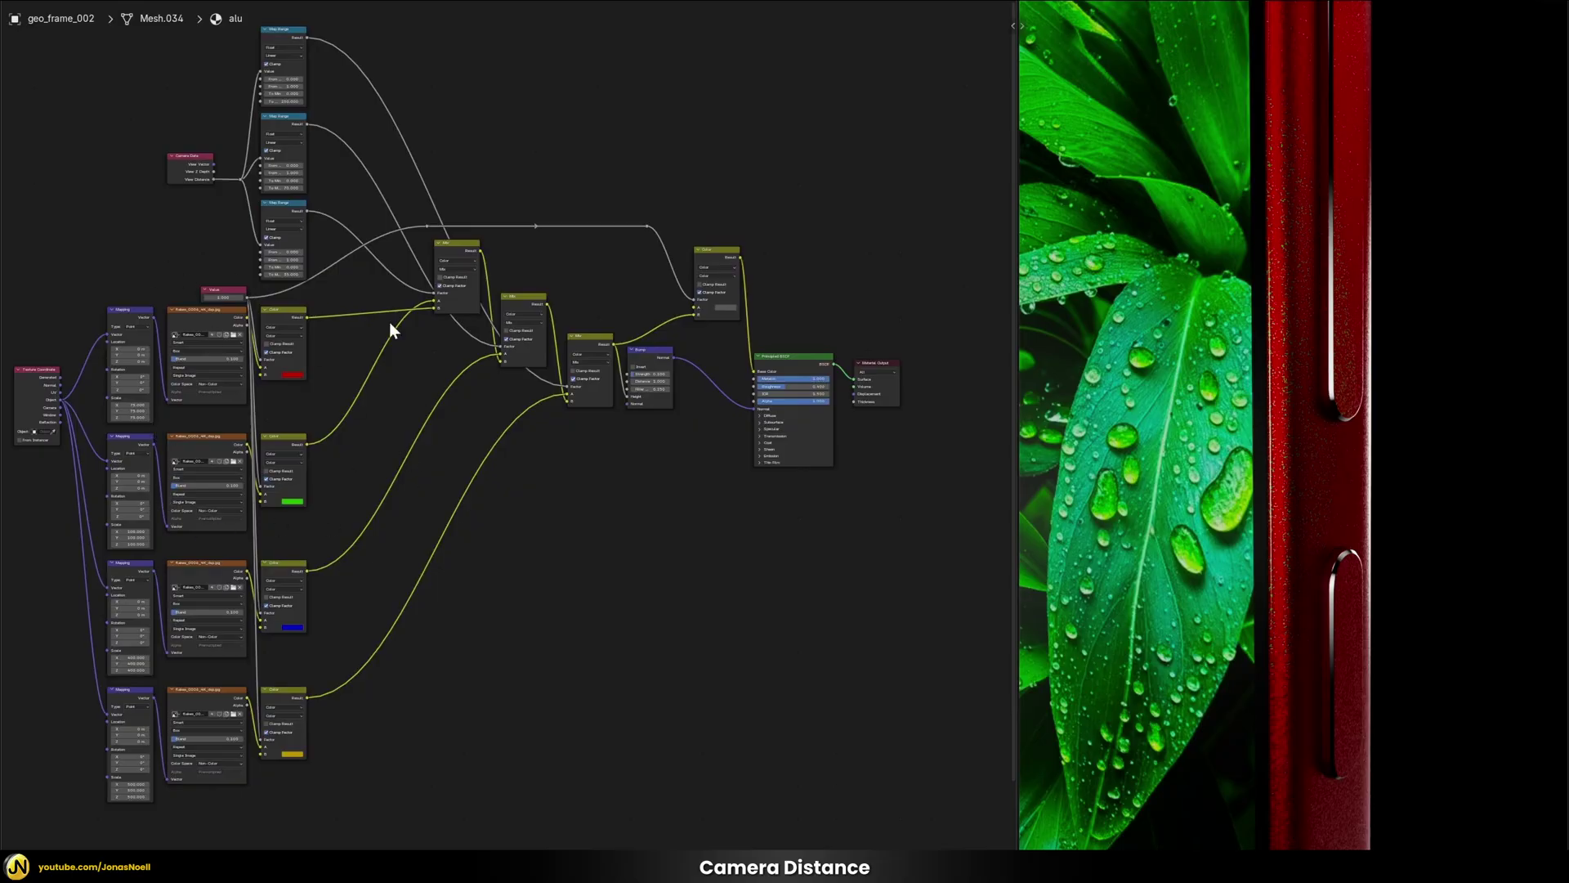
scroll(435, 446, up, 2)
middle_drag(375, 349, 493, 441)
scroll(425, 384, up, 2)
middle_drag(308, 389, 453, 365)
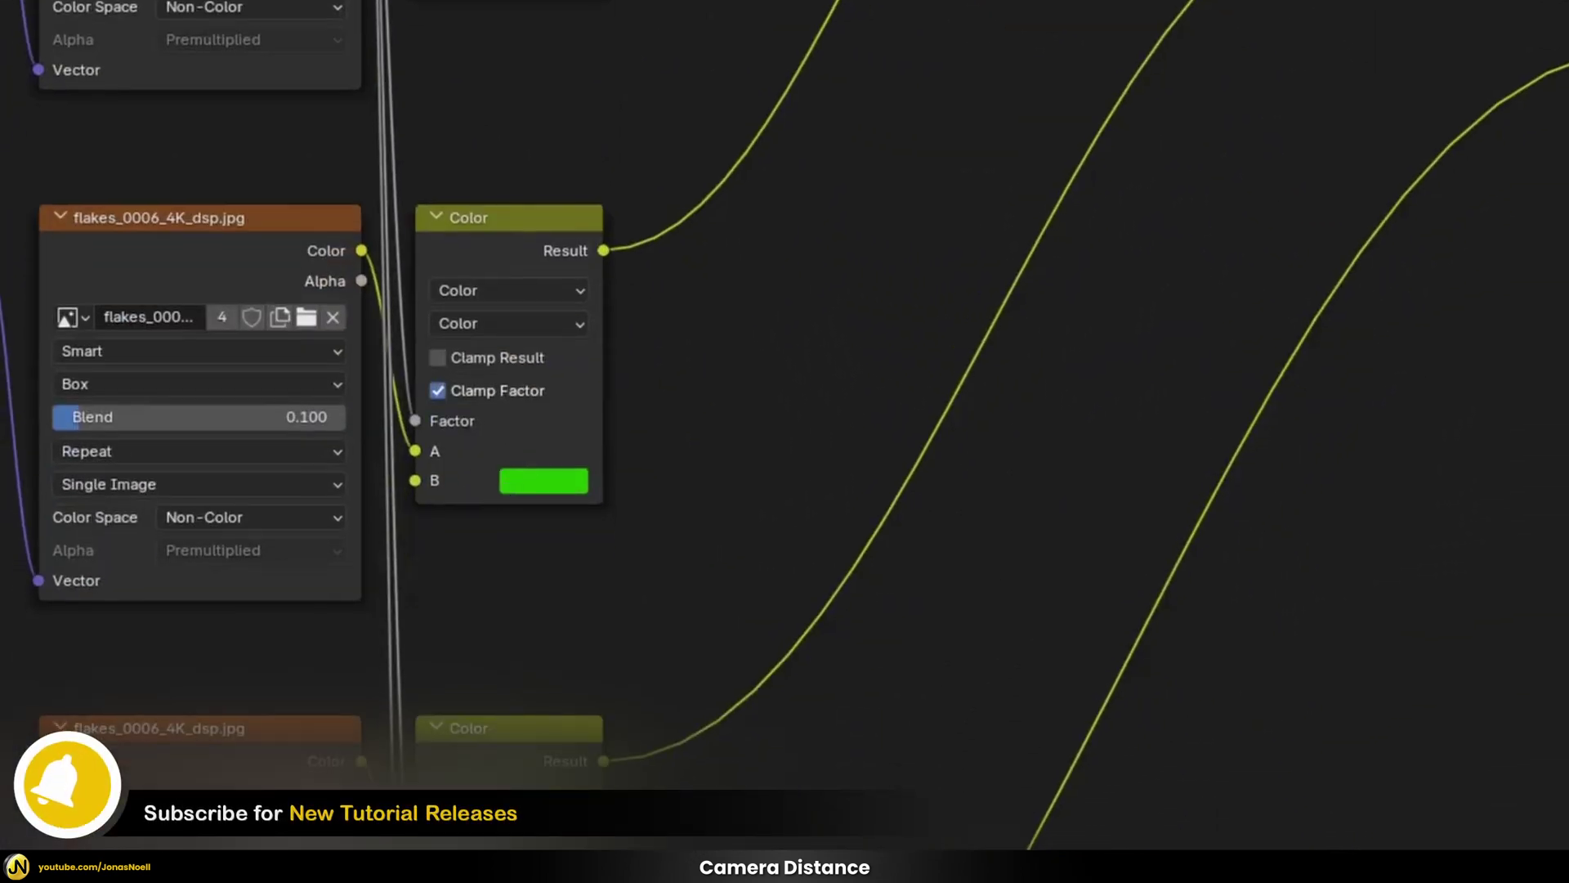
middle_drag(858, 777, 662, 691)
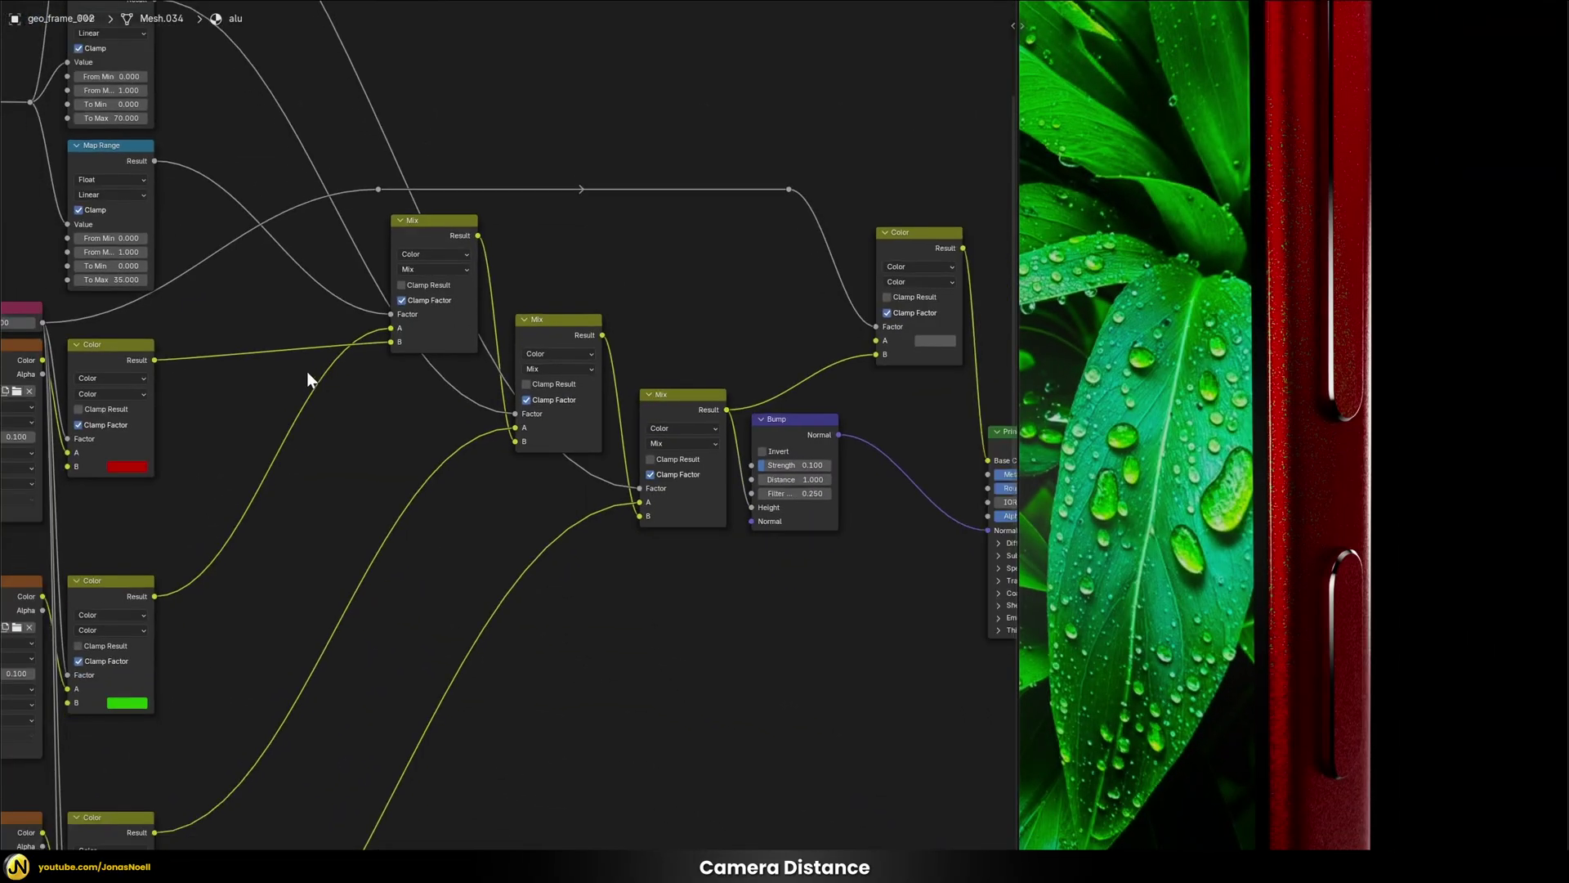
scroll(312, 374, down, 1)
click(37, 330)
text(0)
key(Return)
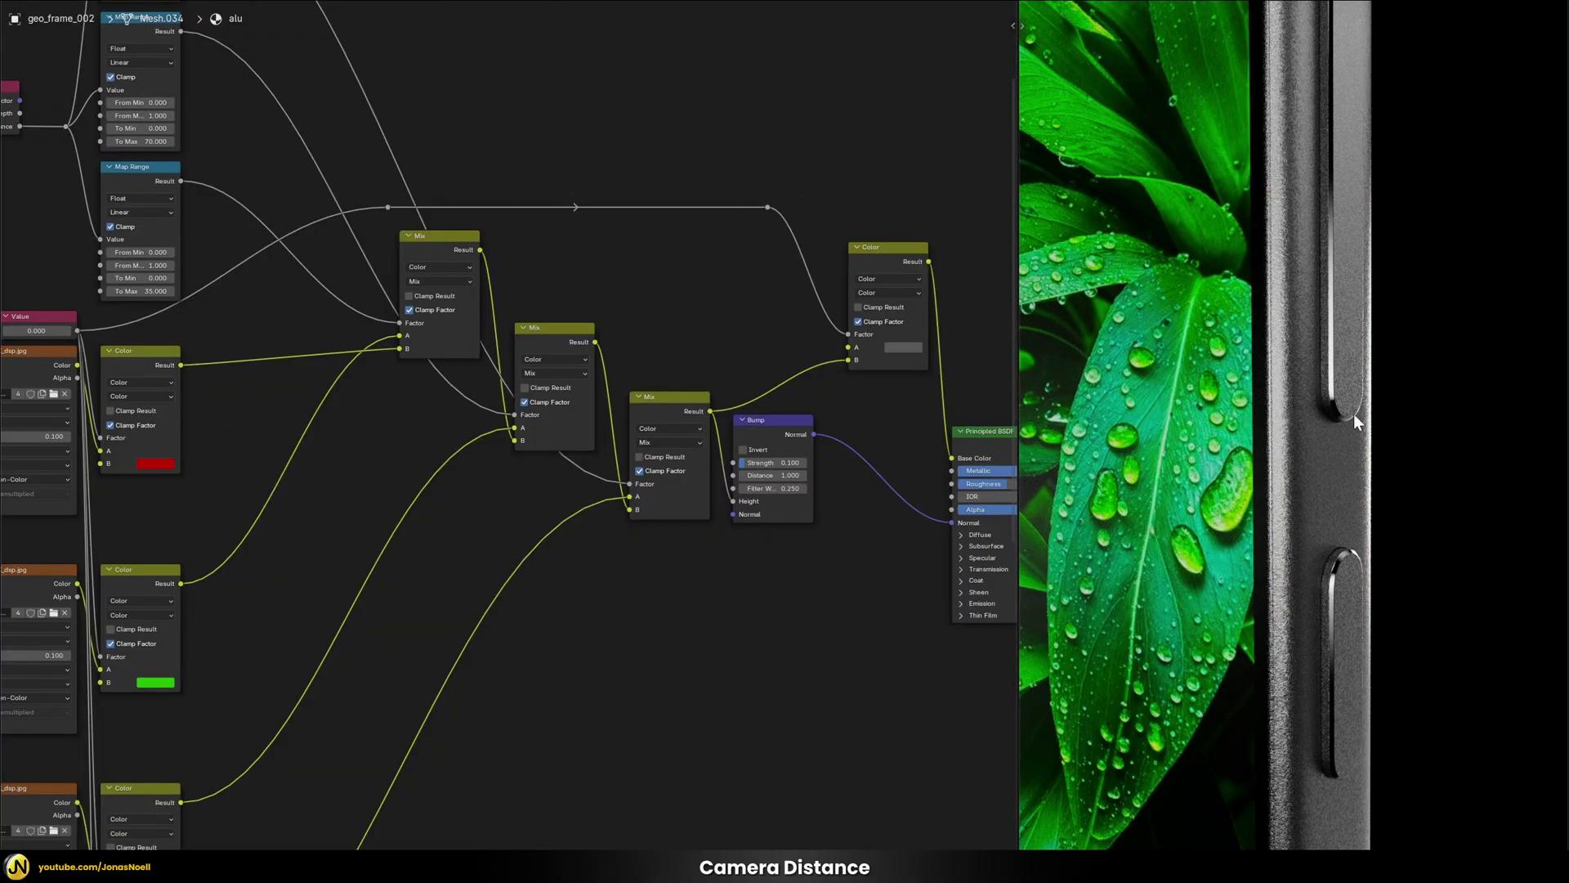
scroll(1253, 477, up, 2)
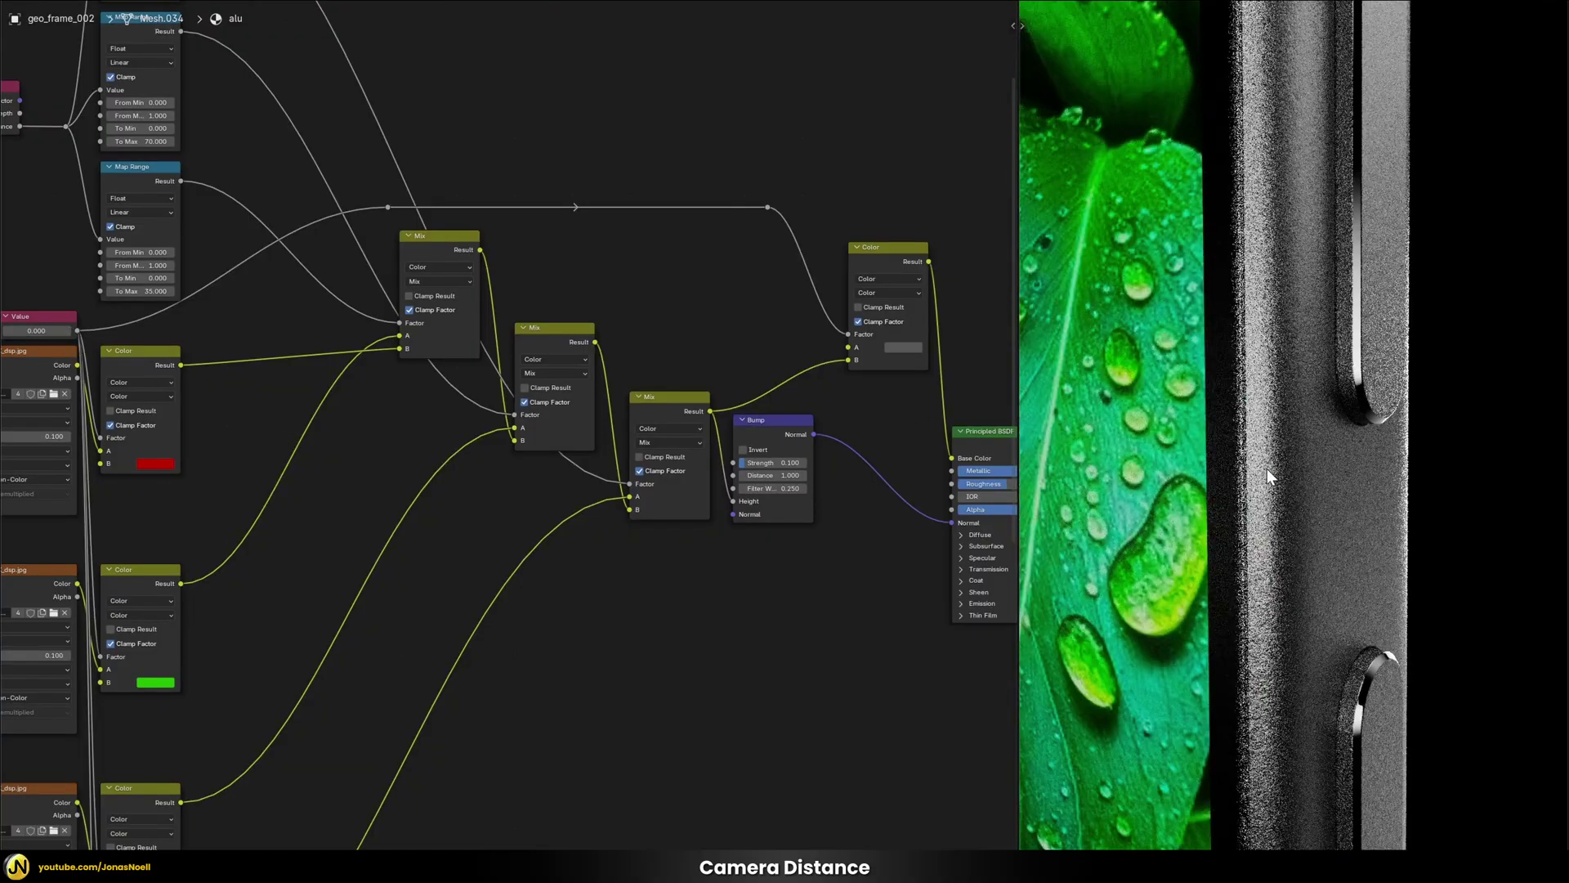
click(39, 331)
text(1)
key(Return)
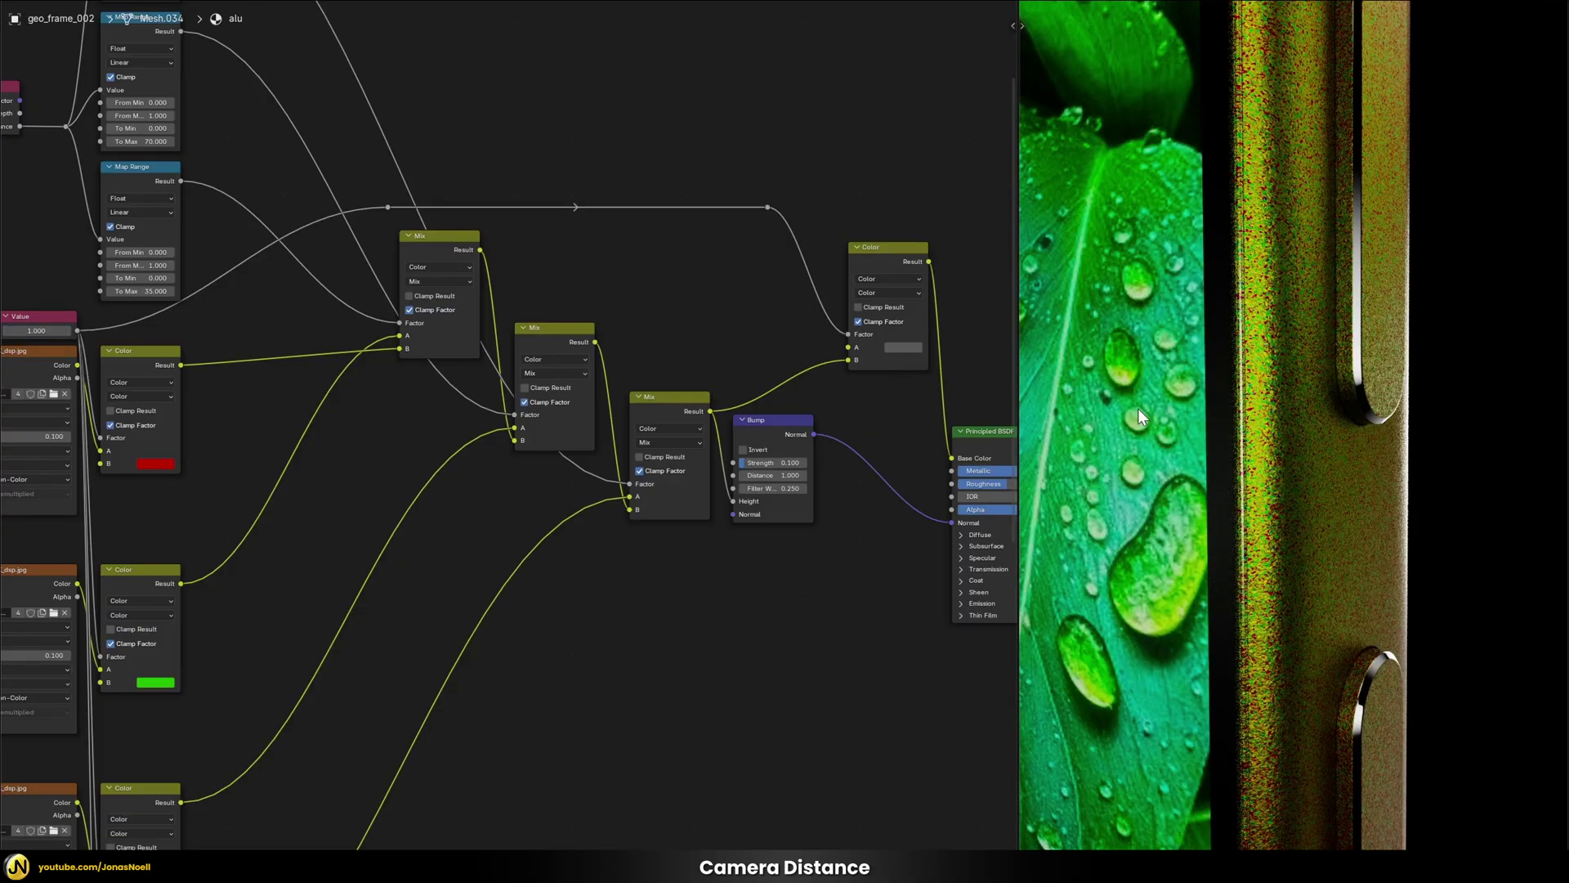
scroll(1210, 435, down, 4)
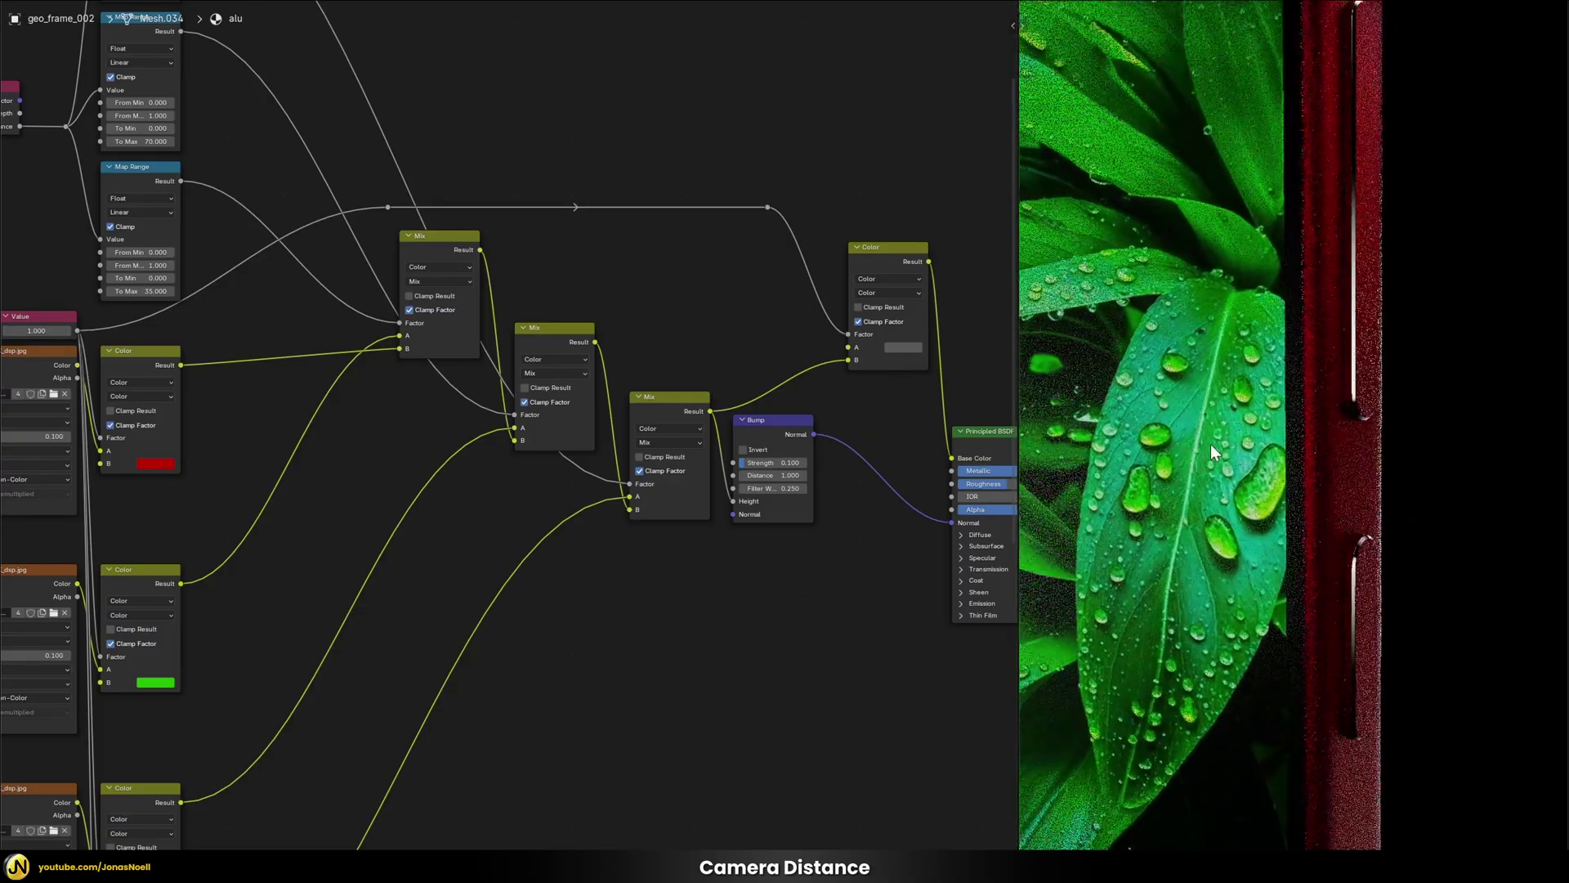
scroll(1210, 441, up, 6)
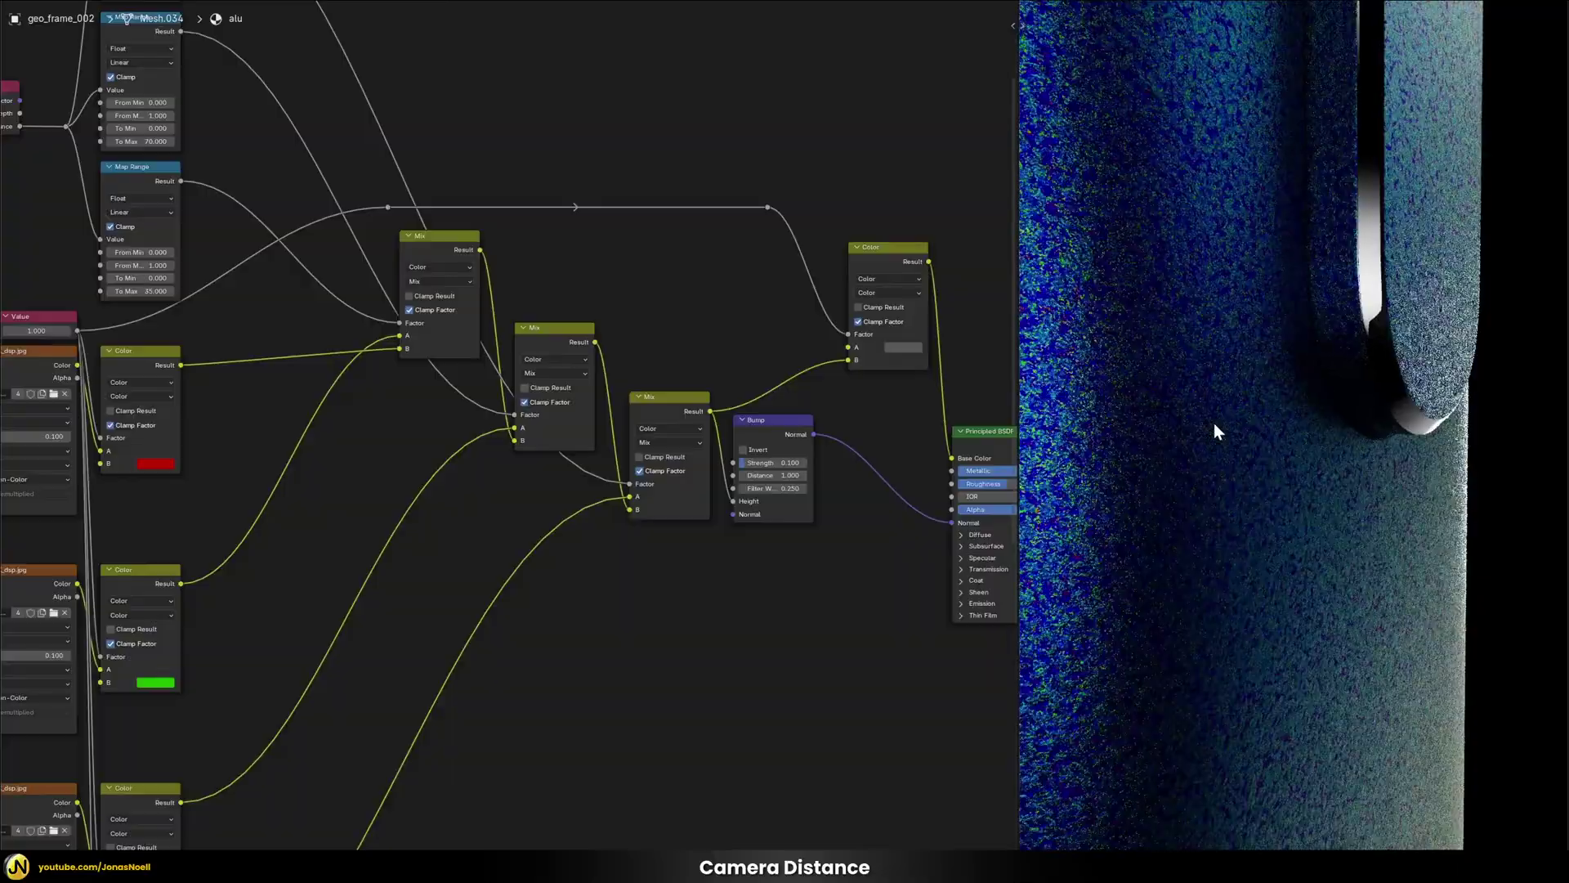
scroll(1215, 421, up, 4)
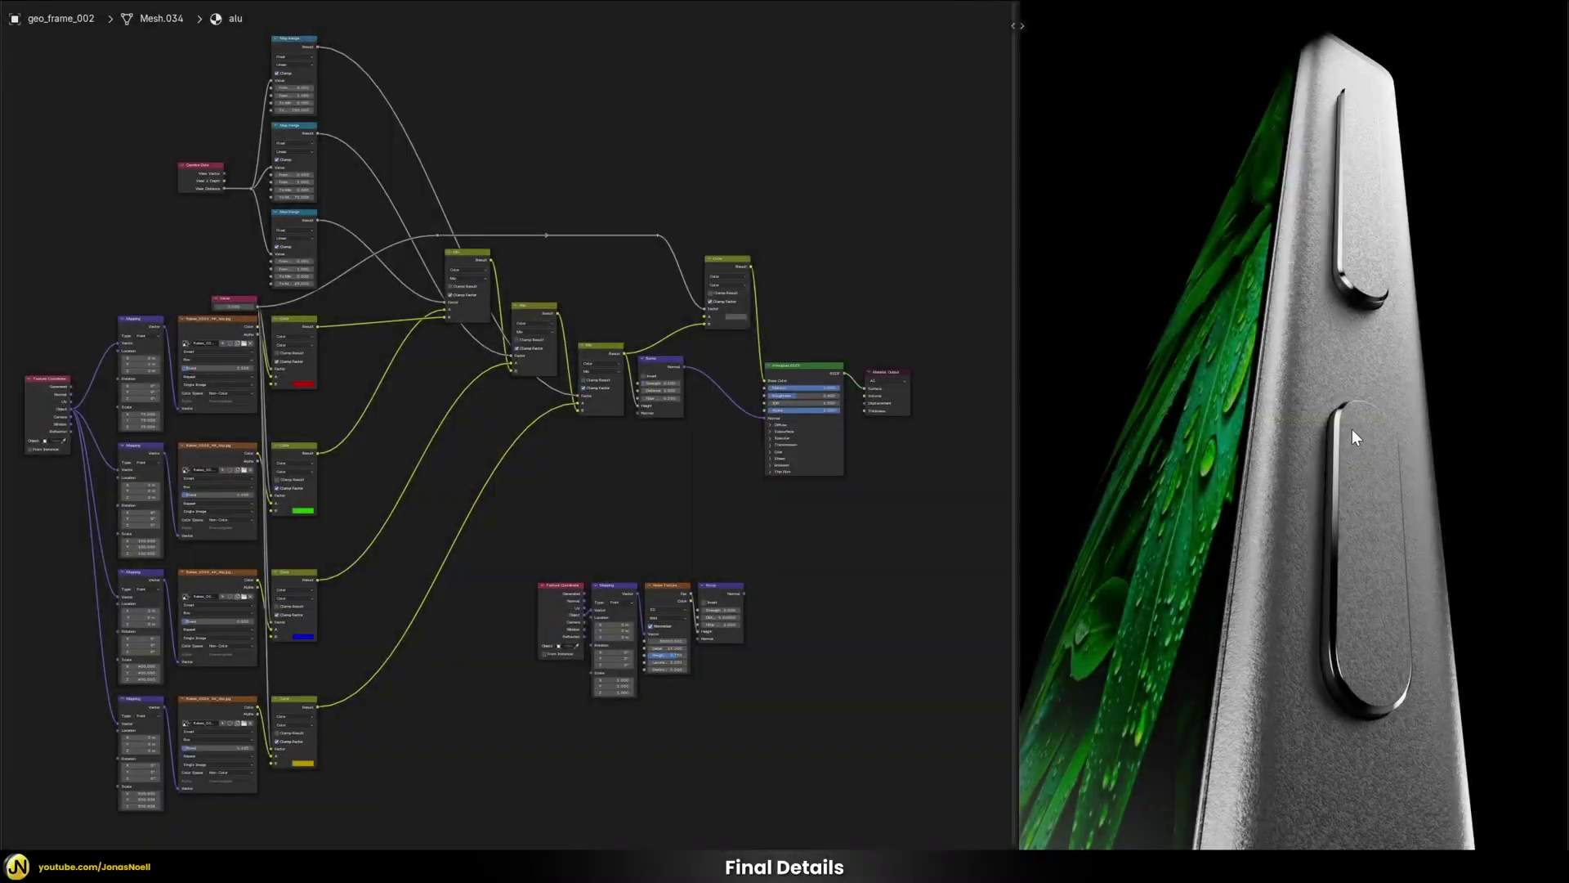
Zoom the node editor in on the new noise node chain below the flake nodes.
scroll(1352, 429, up, 6)
scroll(1356, 403, up, 8)
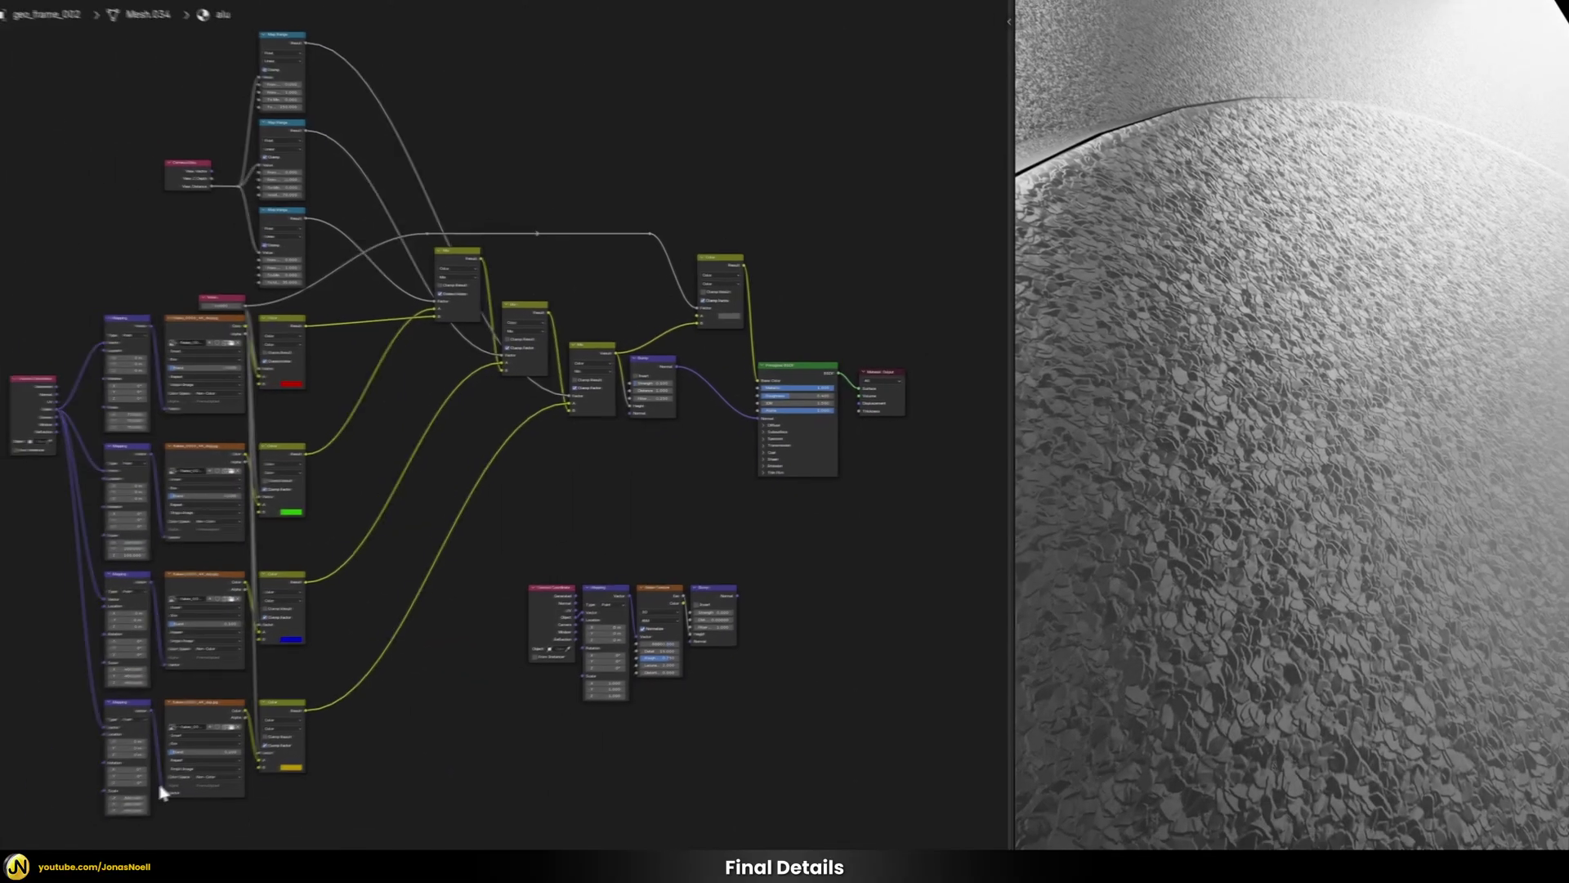
Move the Texture Coordinate, Mapping, Noise and Bump chain up beneath the flake Bump.
scroll(782, 621, up, 5)
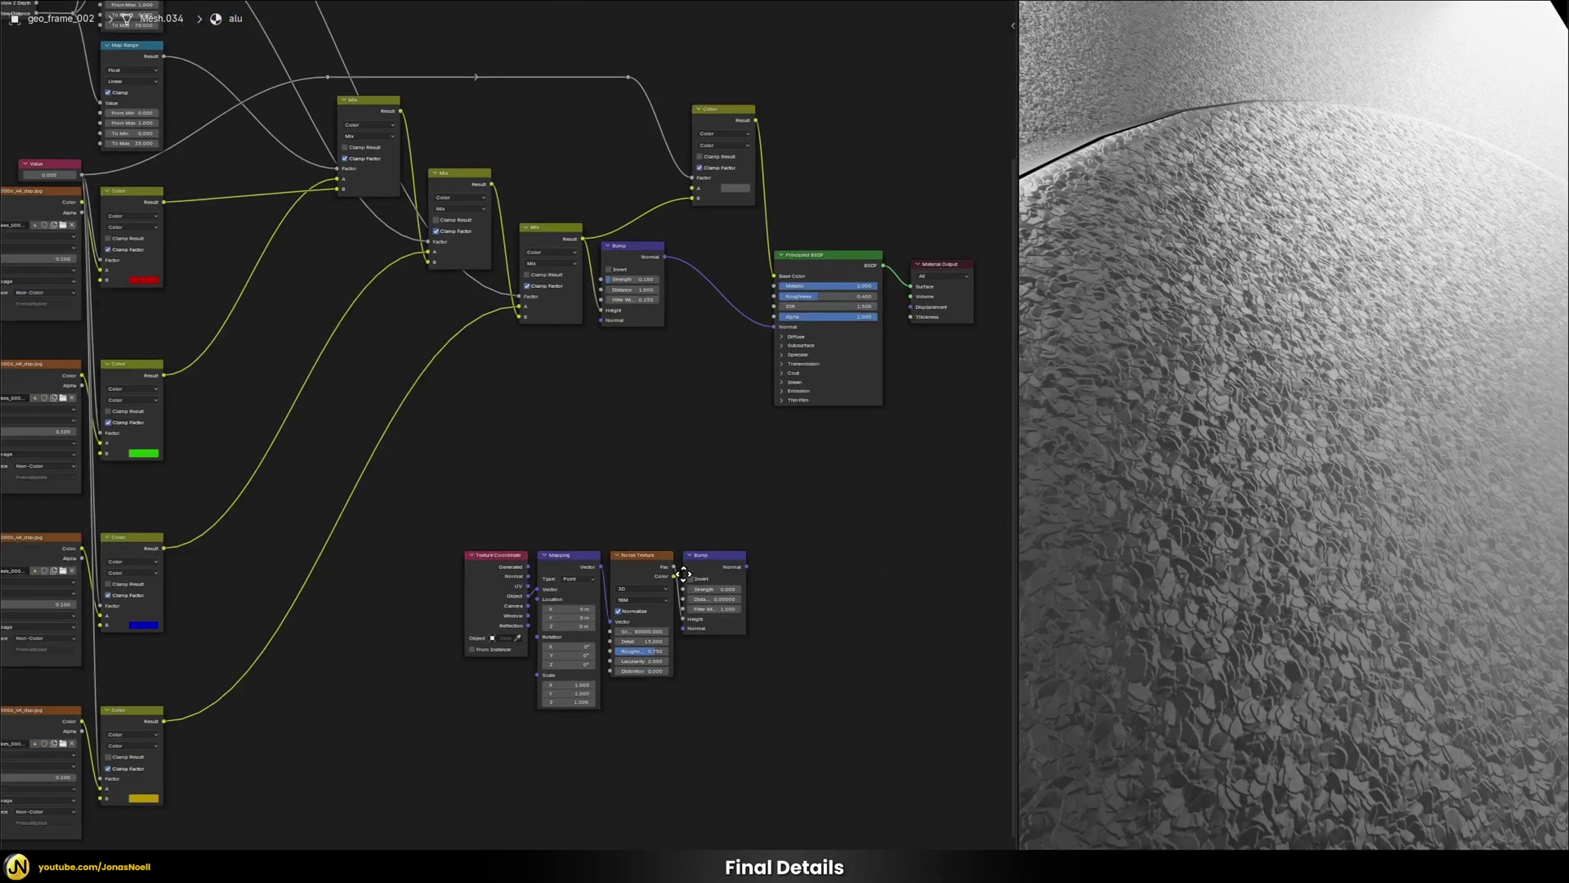
middle_drag(496, 547, 506, 519)
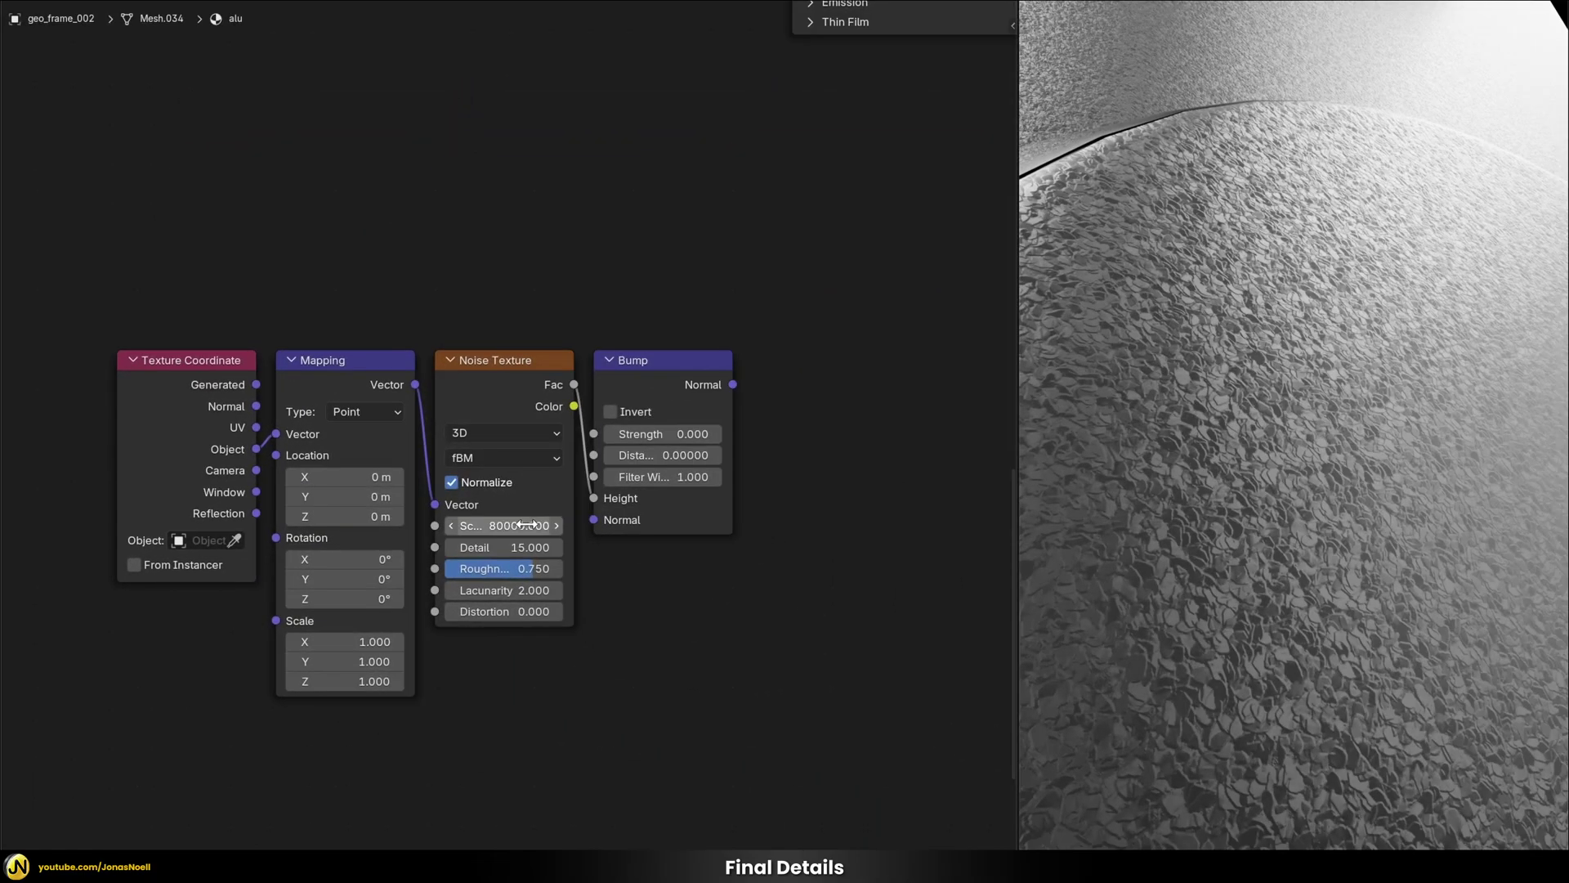
scroll(601, 575, up, 5)
scroll(624, 434, down, 1)
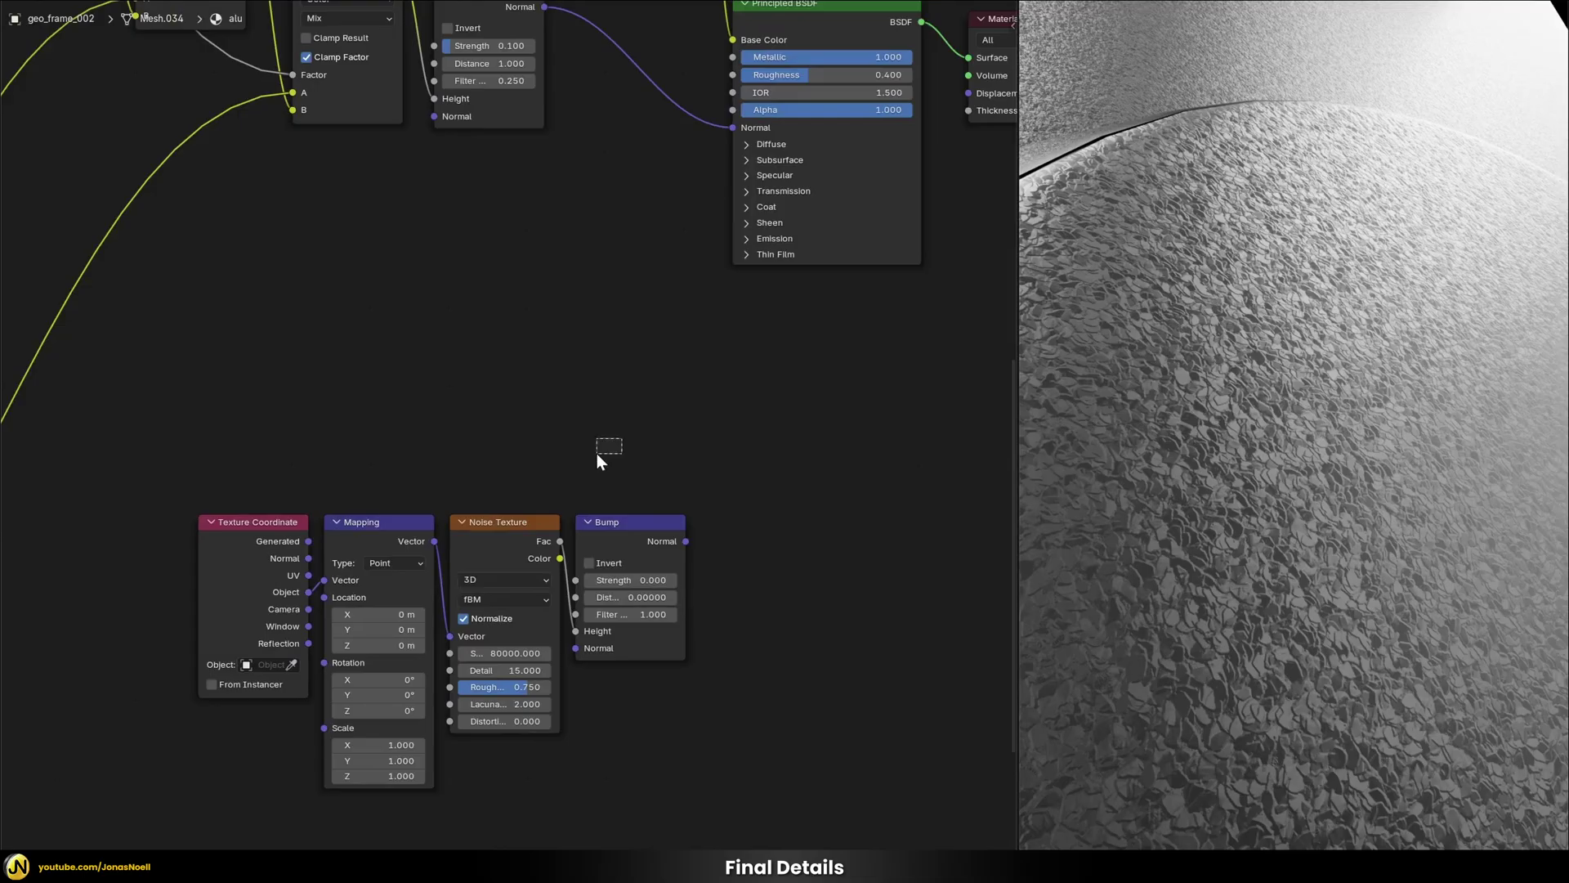
drag(609, 523, 594, 223)
middle_drag(594, 178, 597, 345)
Chain the flake Bump Normal into the noise Bump, and that into Principled BSDF Normal.
drag(624, 400, 639, 400)
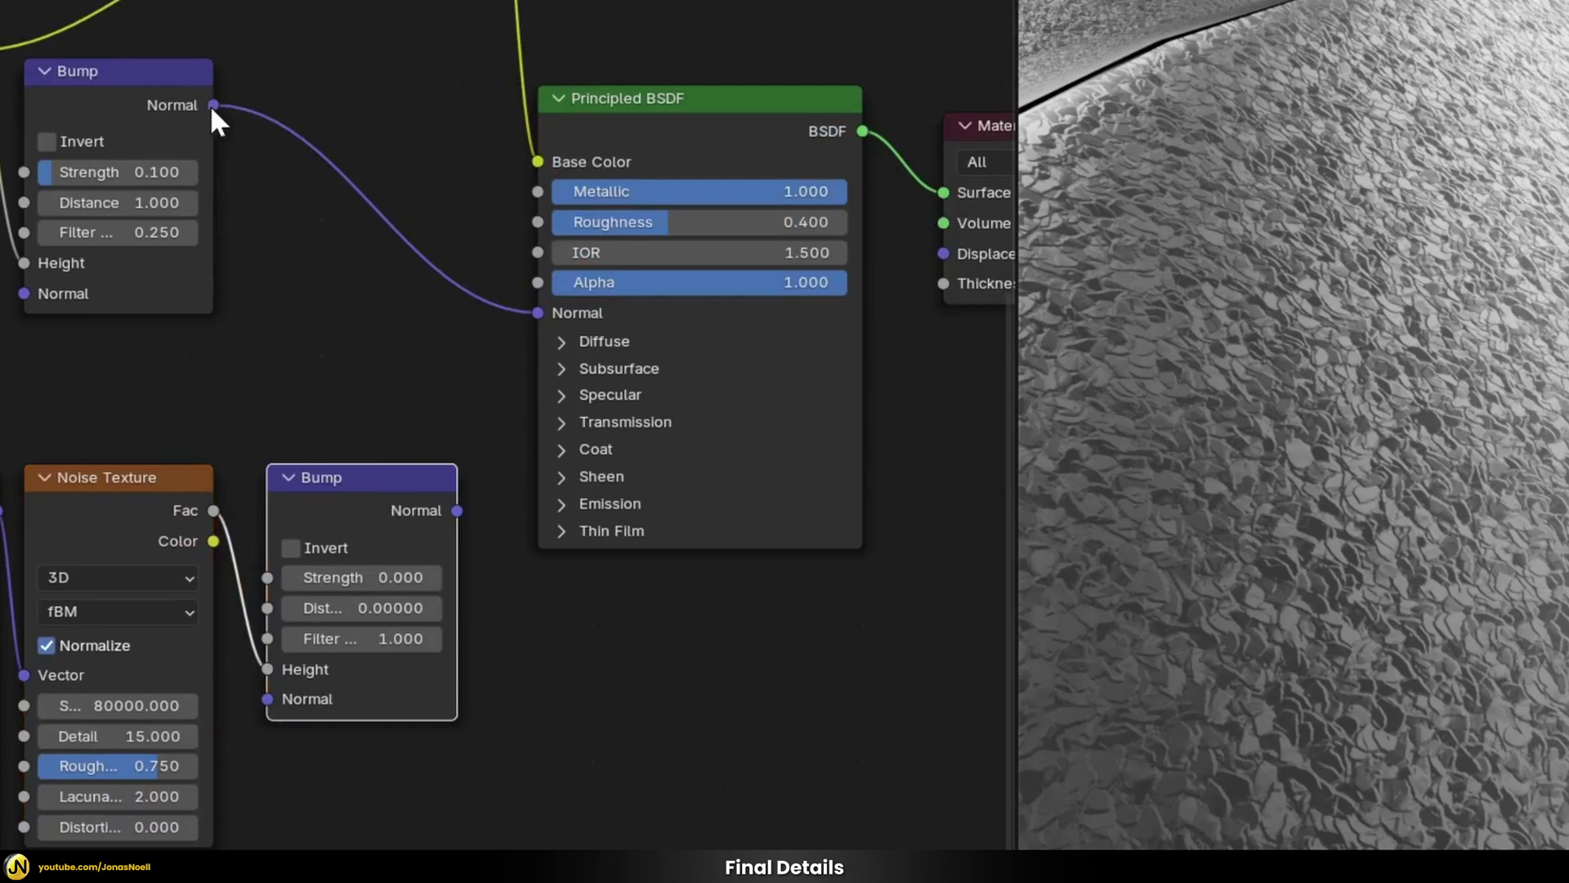
drag(210, 105, 264, 699)
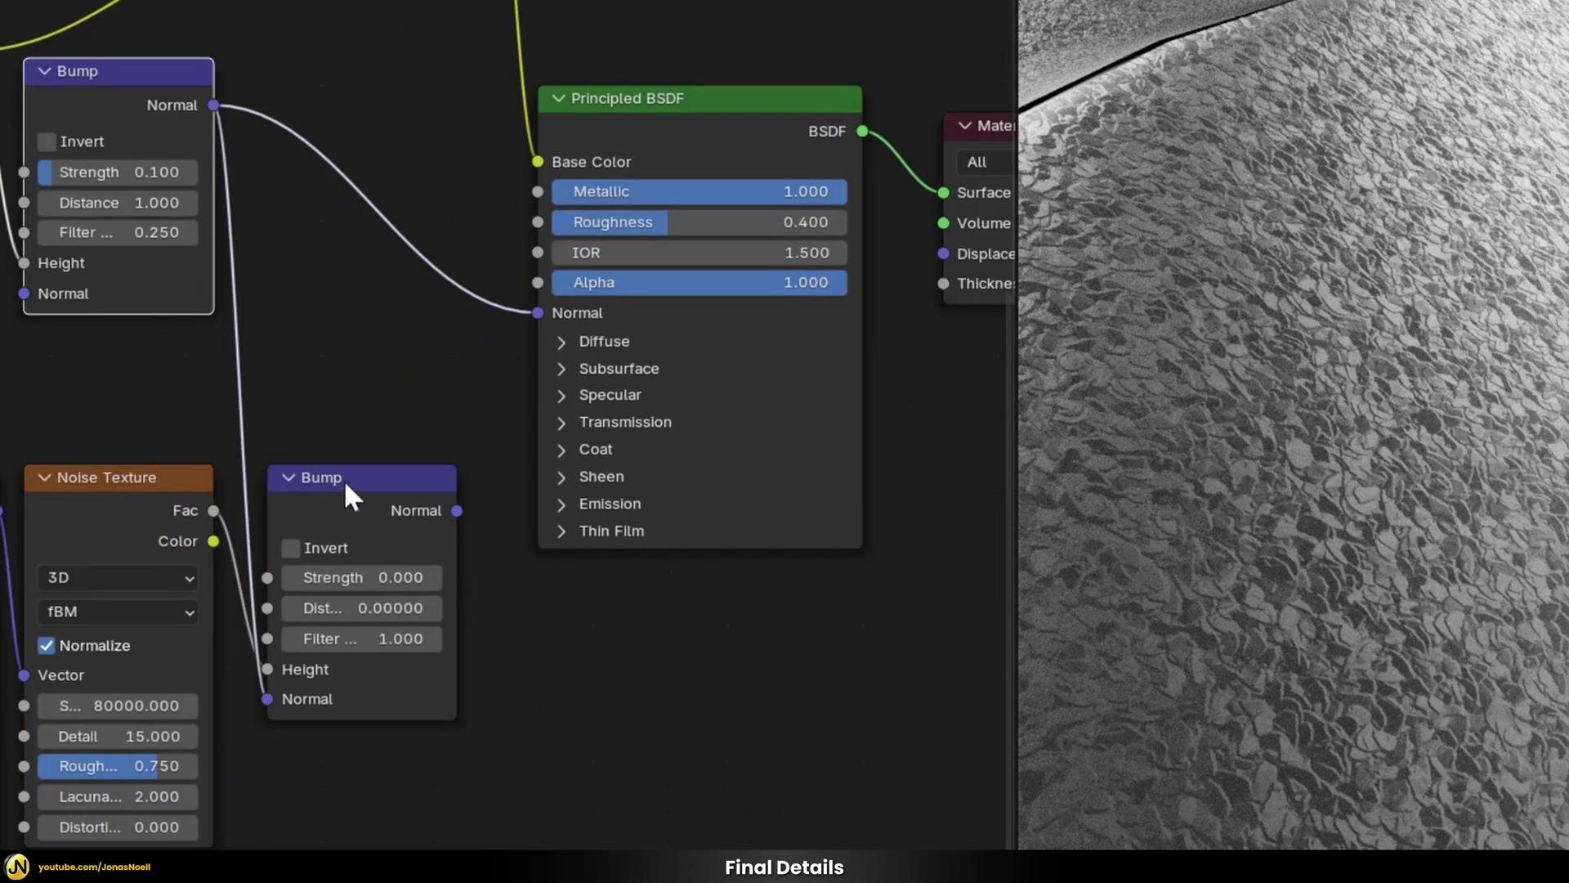
drag(530, 460, 523, 325)
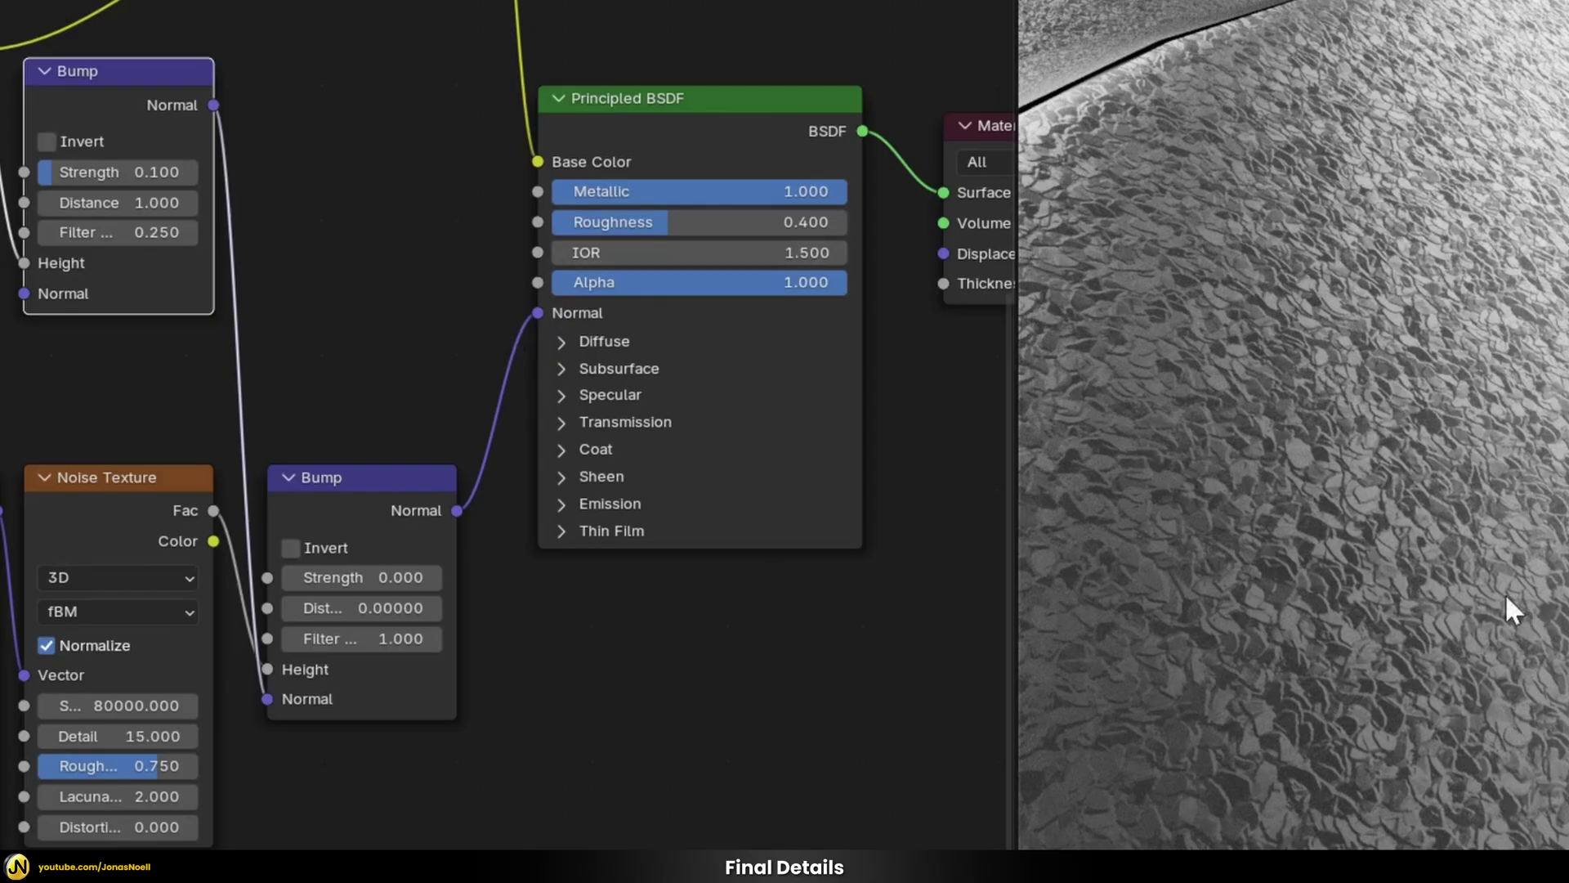
Set the noise Bump Strength to 3 and its Distance to 0.000001.
click(340, 576)
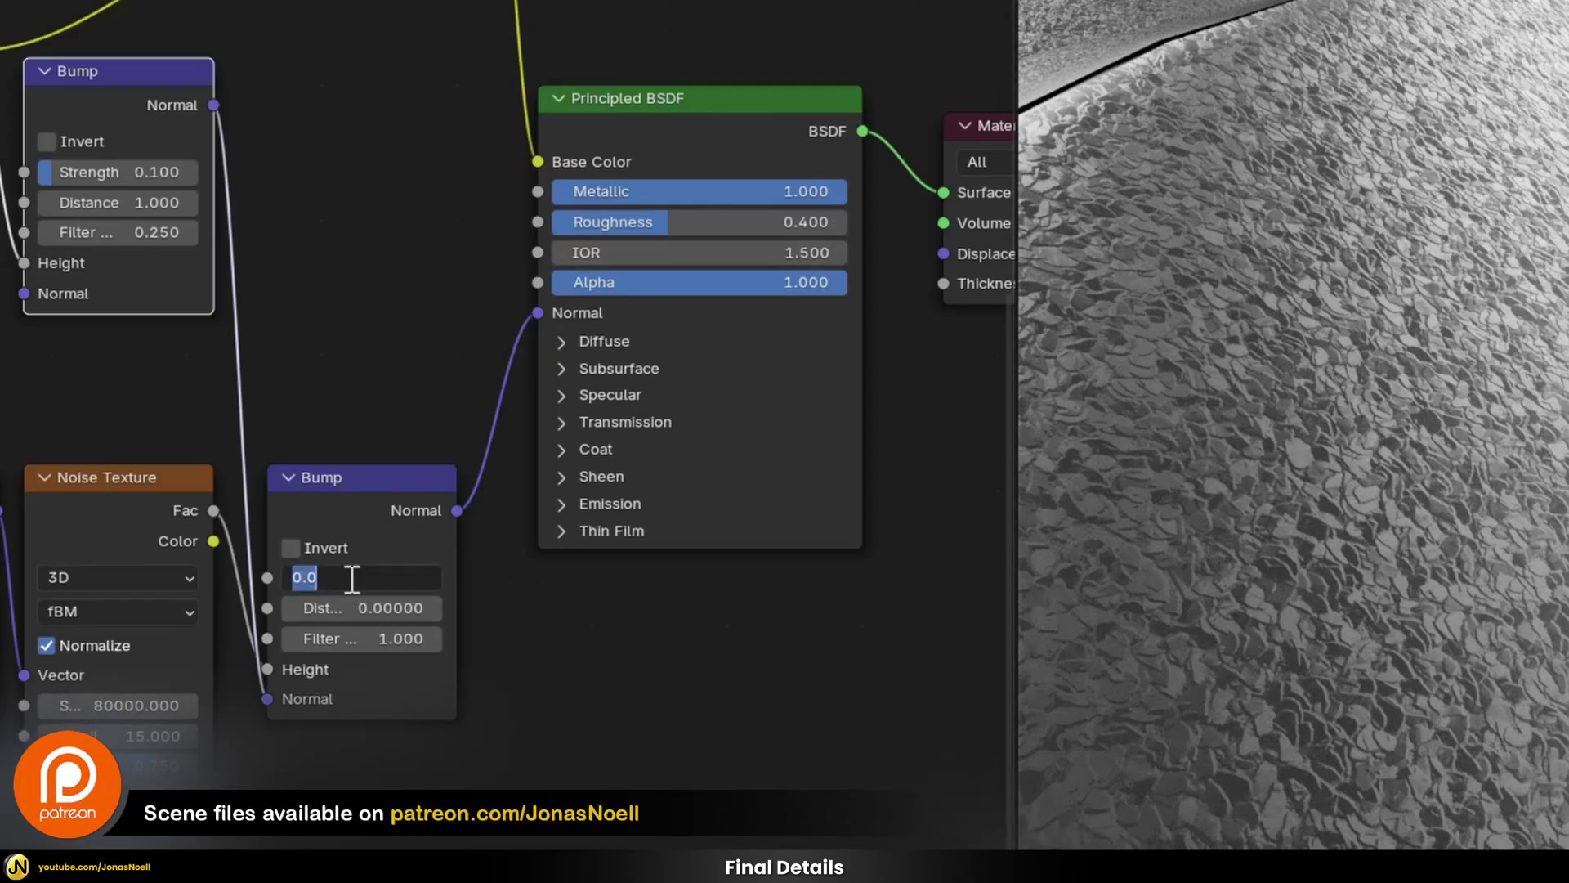
text(3)
key(Return)
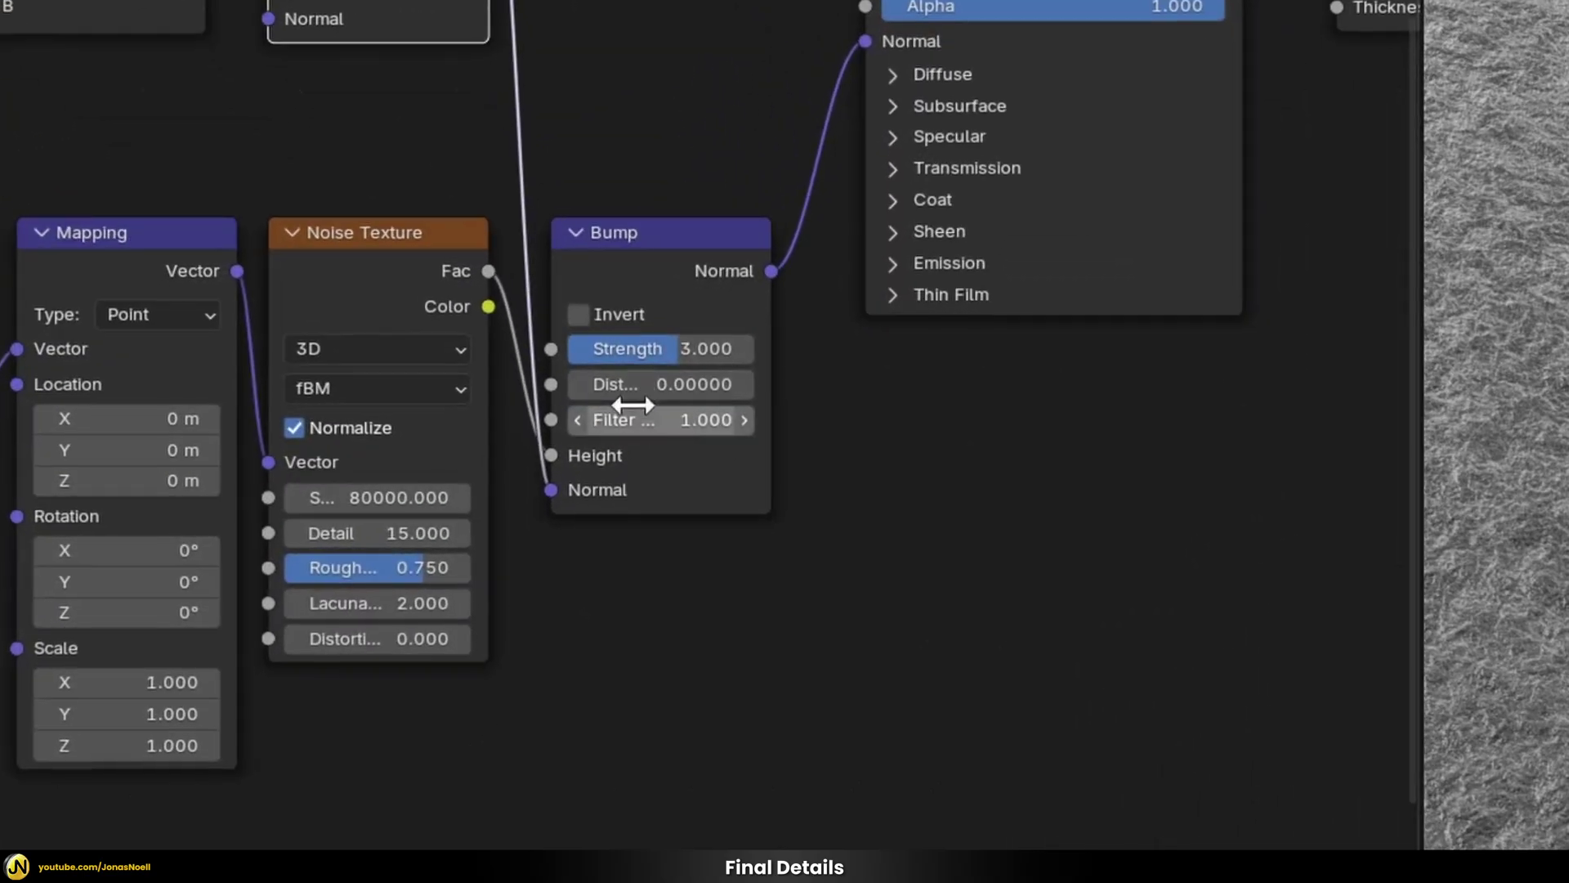
click(620, 466)
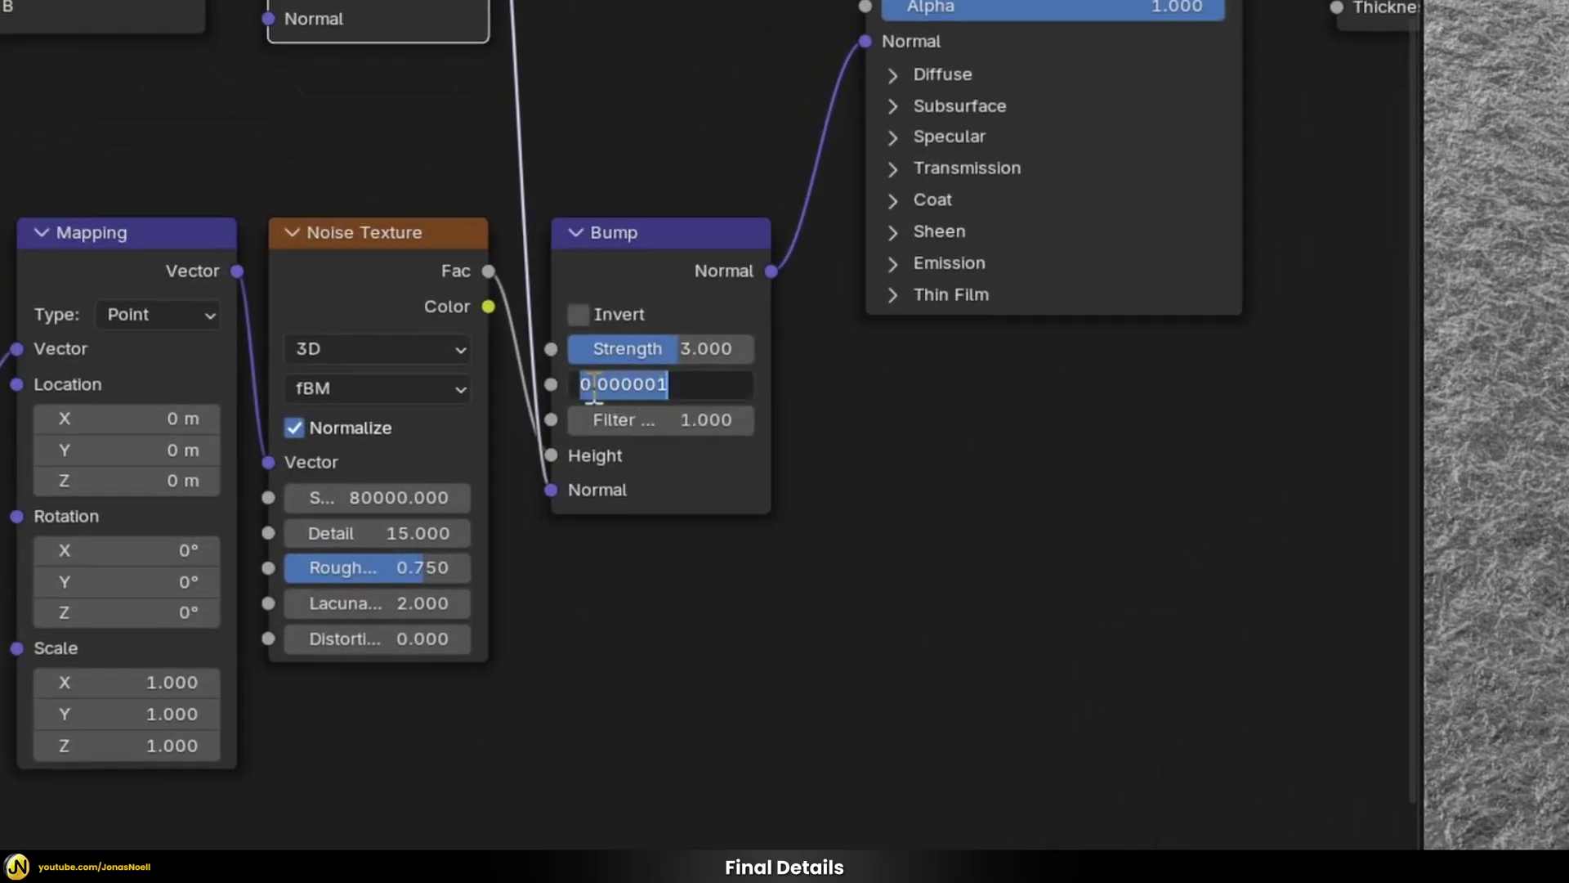
key(Return)
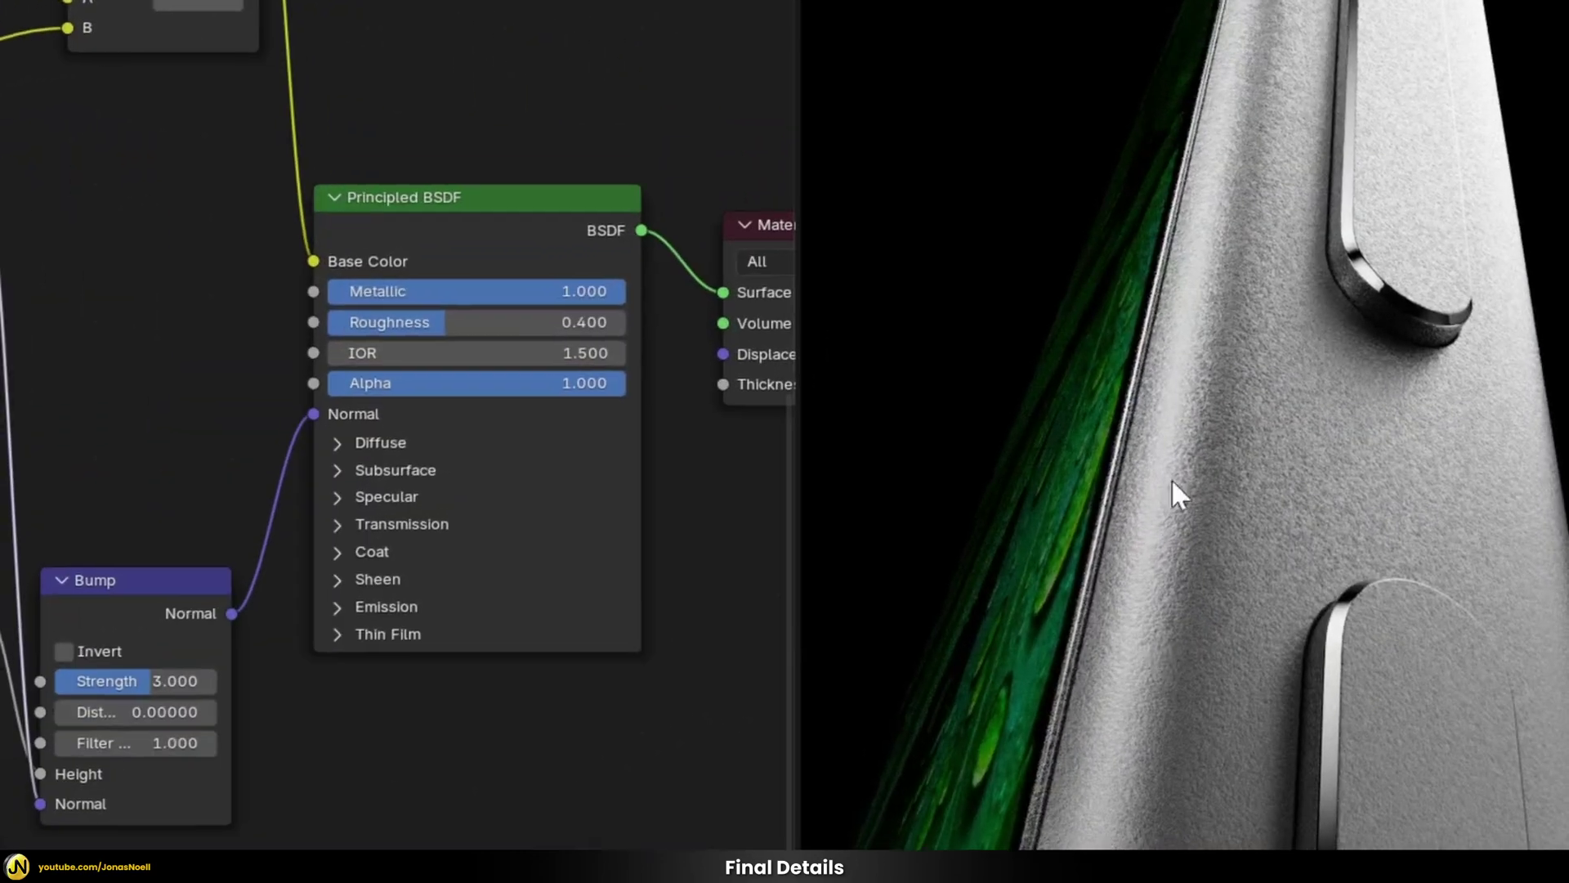
Set noise Bump Strength to 0, reconfirm the Distance, then restore Strength to 3.
click(118, 685)
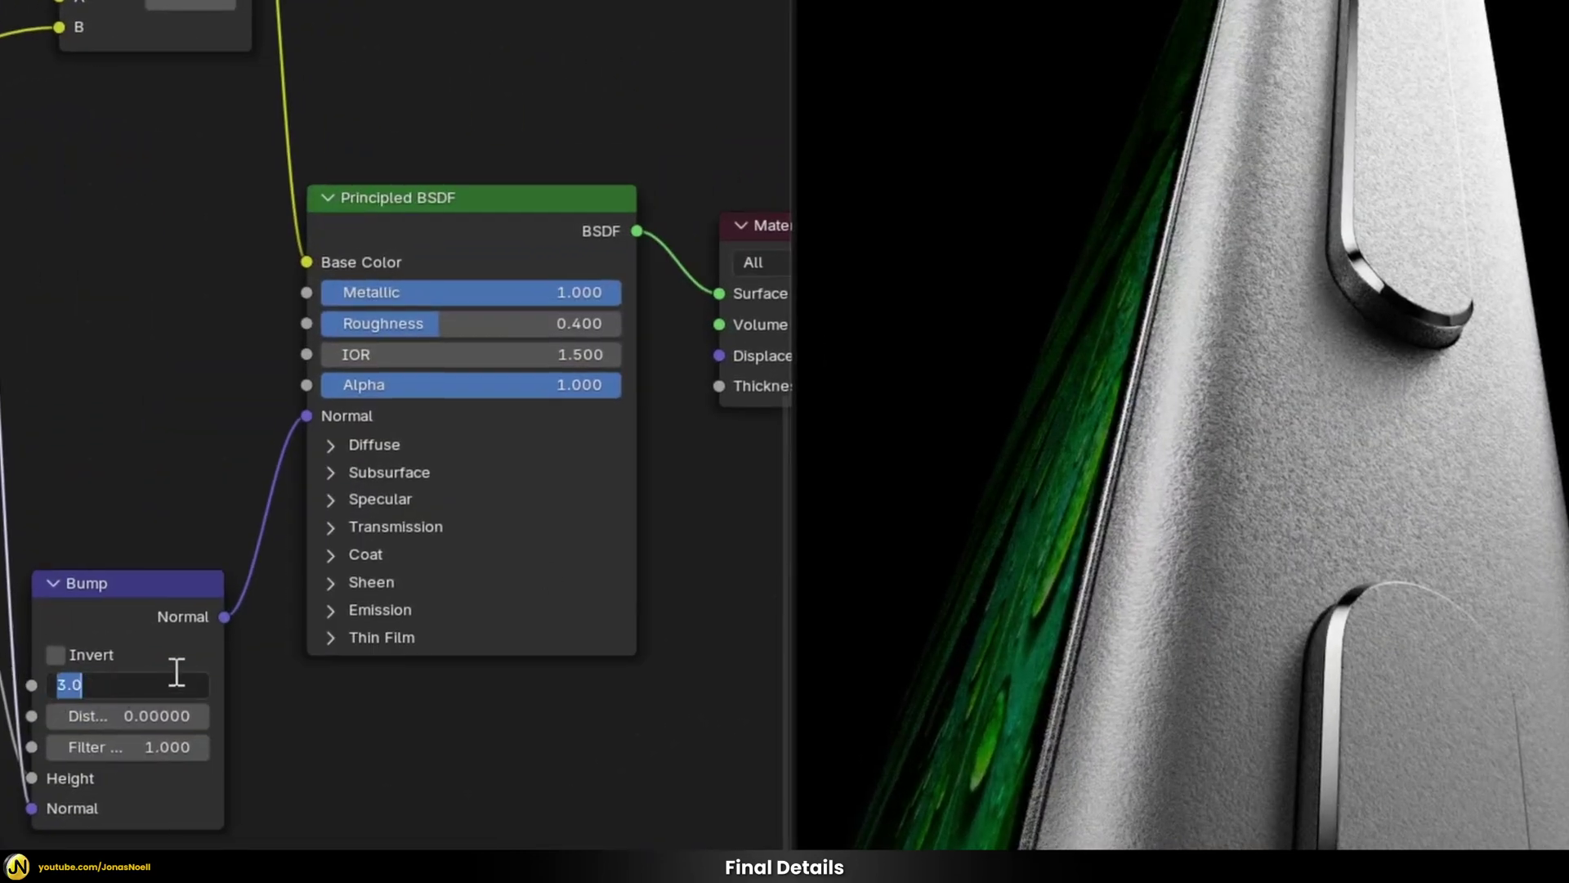
text(0)
key(Return)
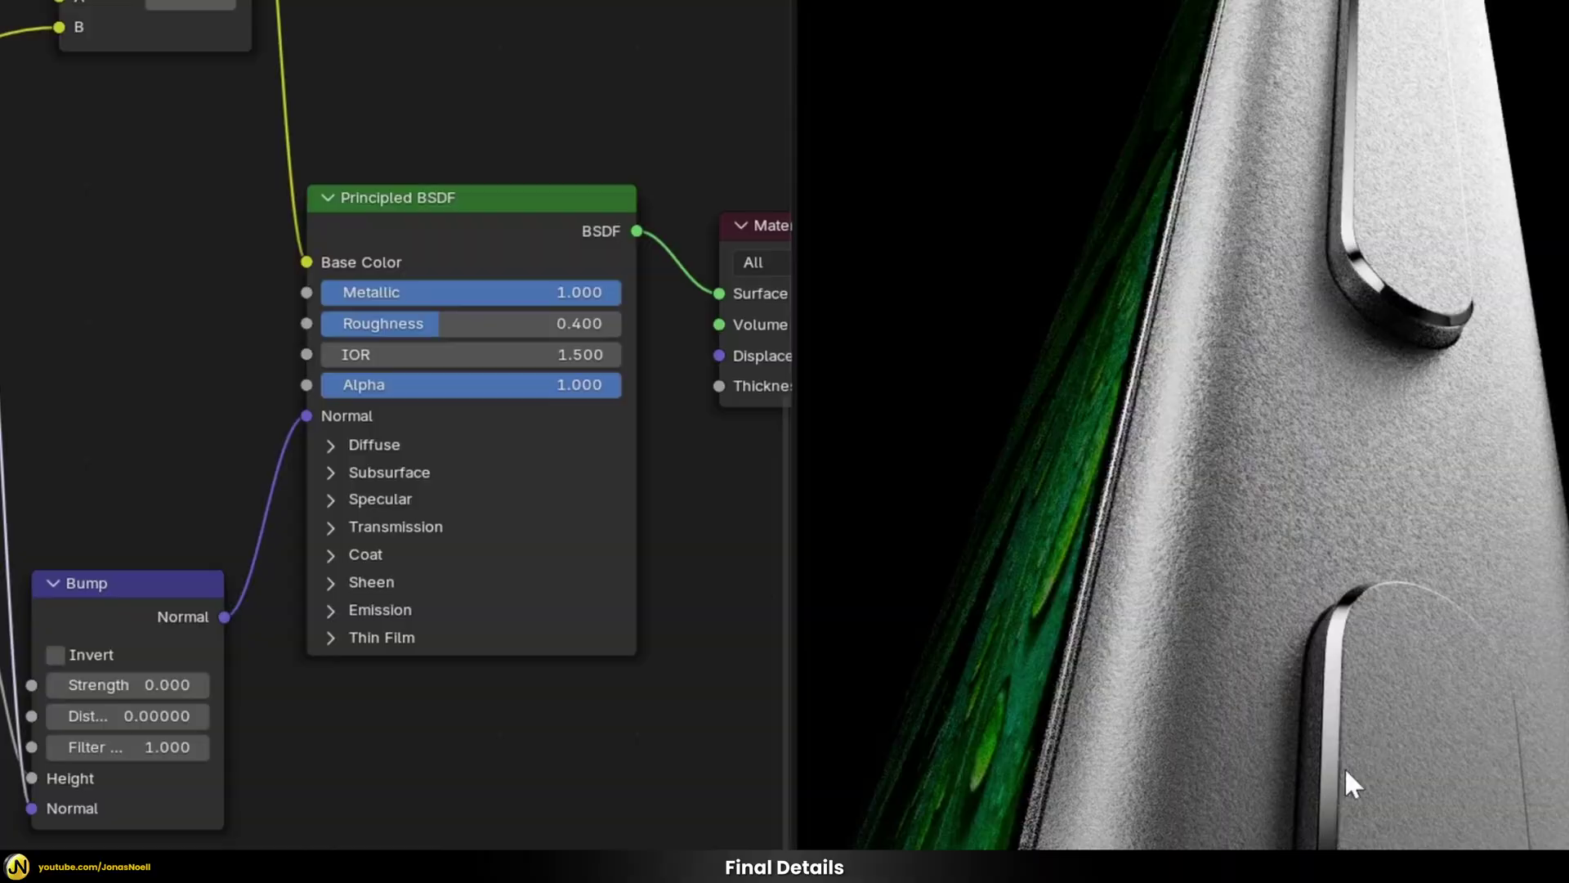
click(138, 716)
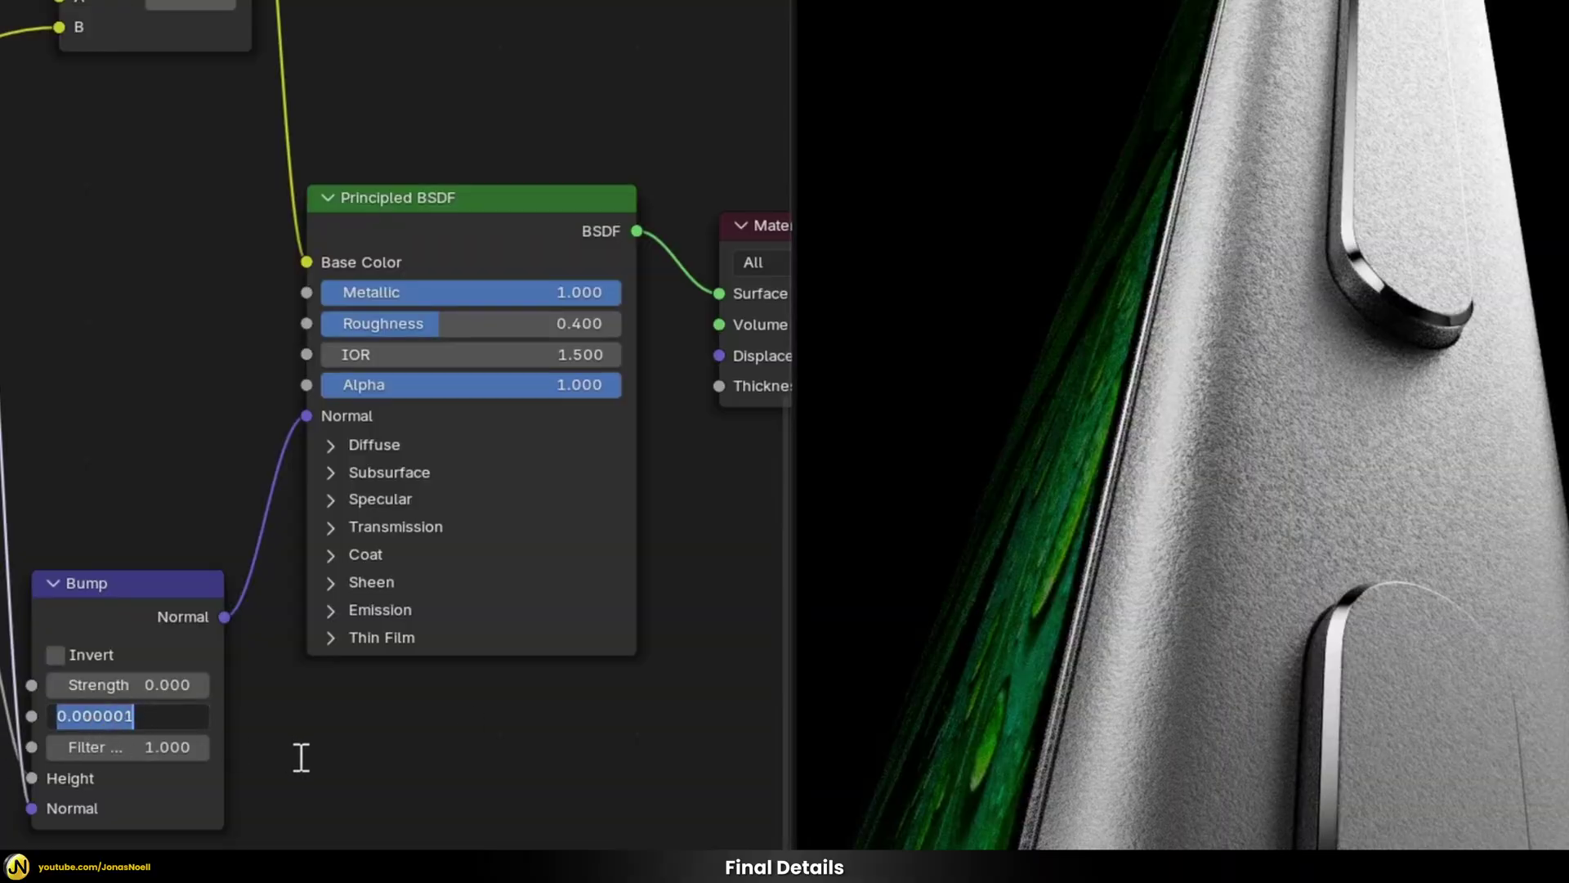
key(Return)
click(169, 693)
text(3)
key(Return)
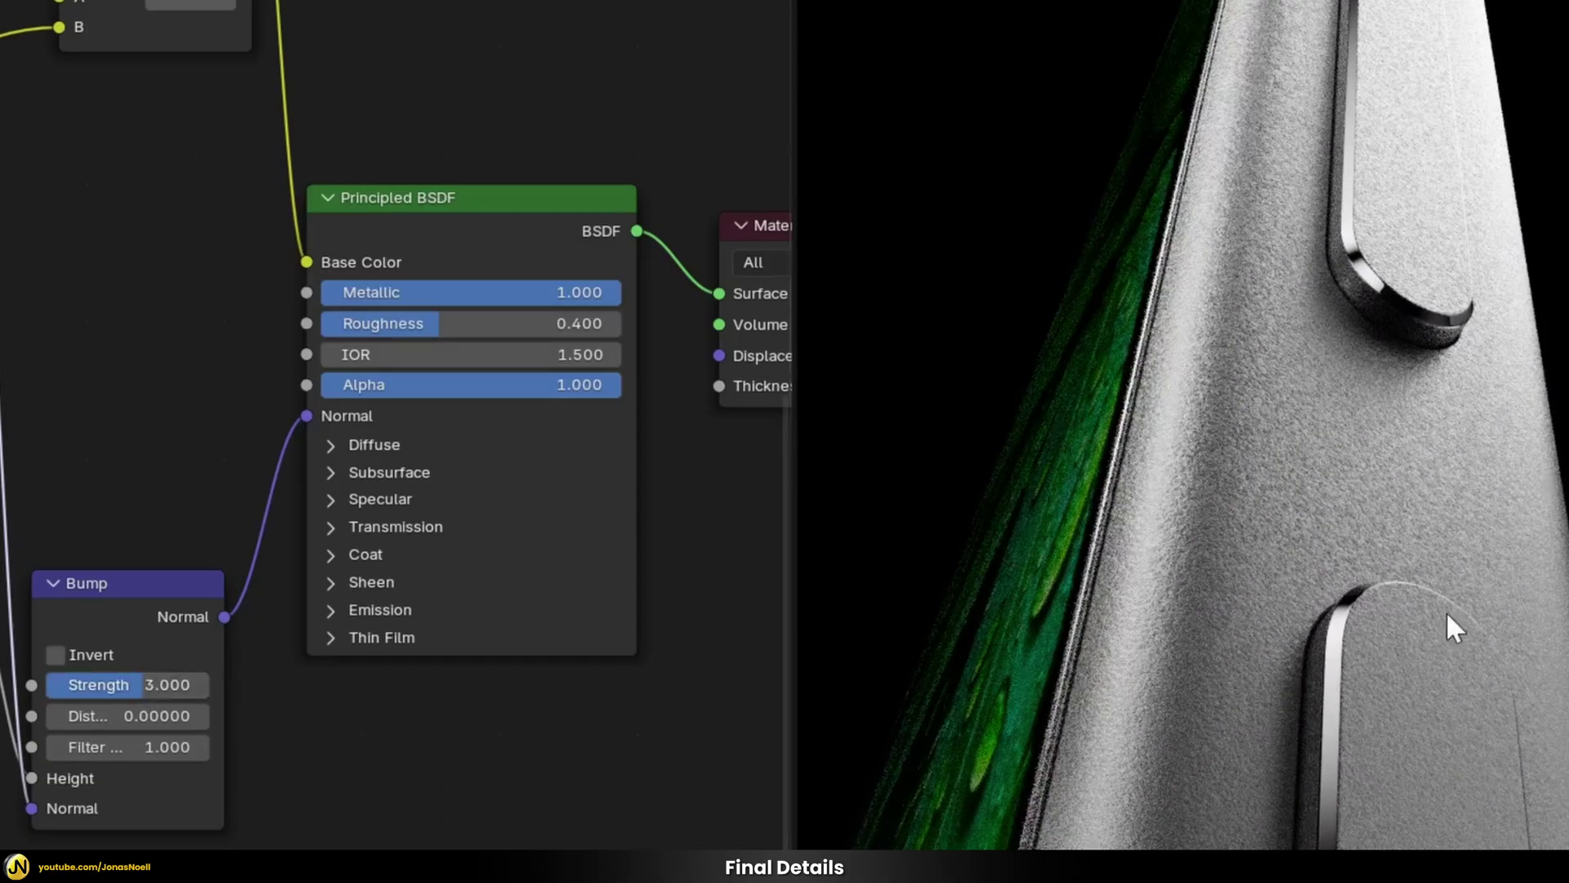
Compare the render by toggling noise Bump Strength between 0 and 3, ending at 0.
scroll(1449, 588, up, 3)
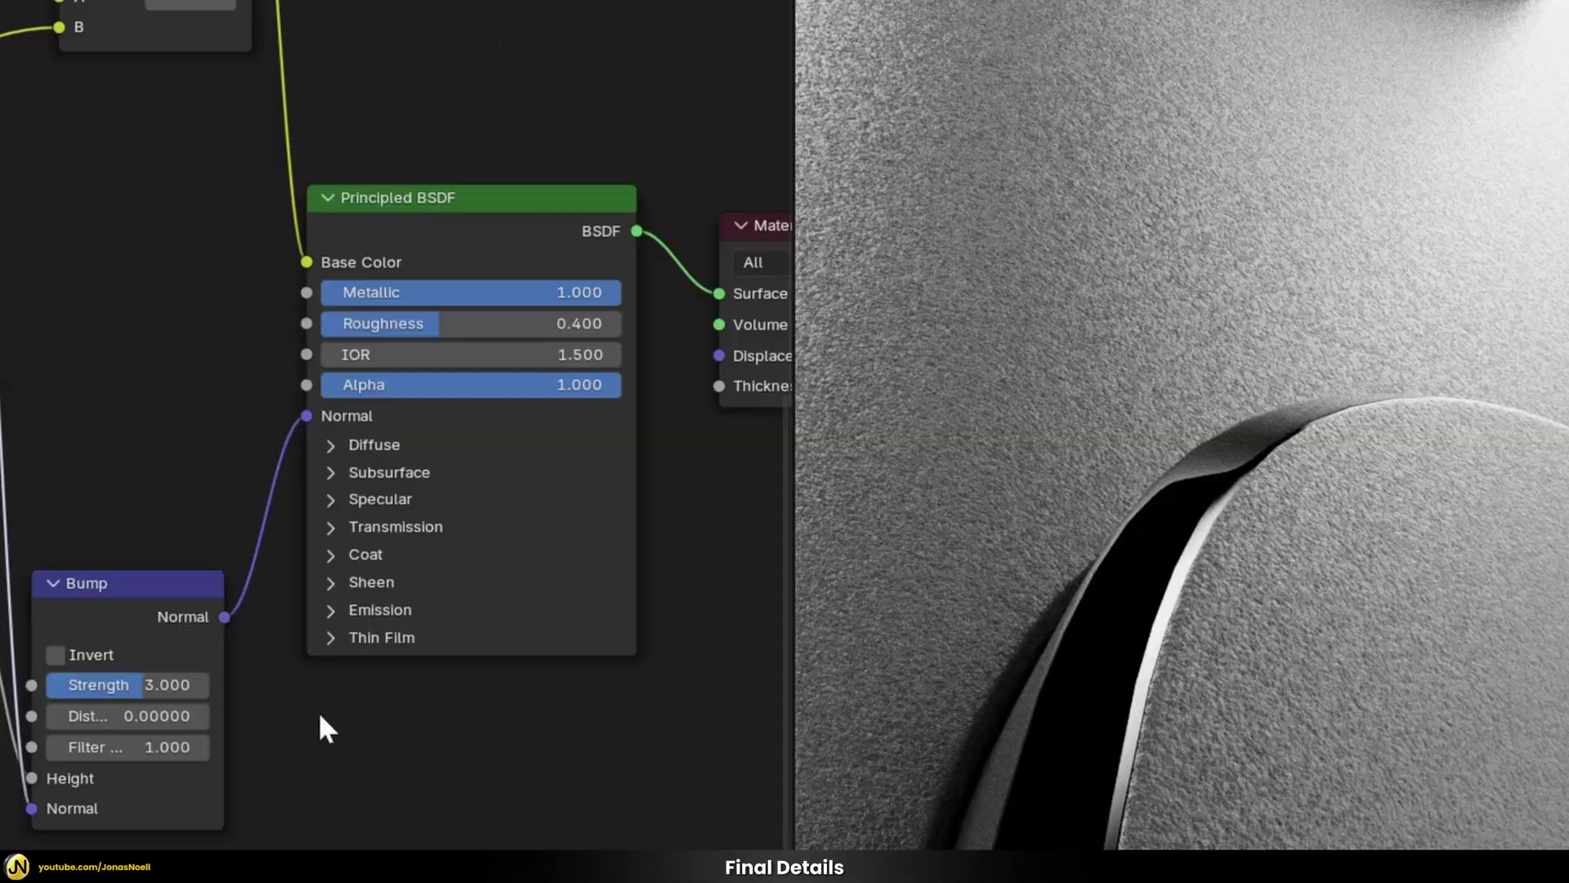
click(147, 685)
text(0)
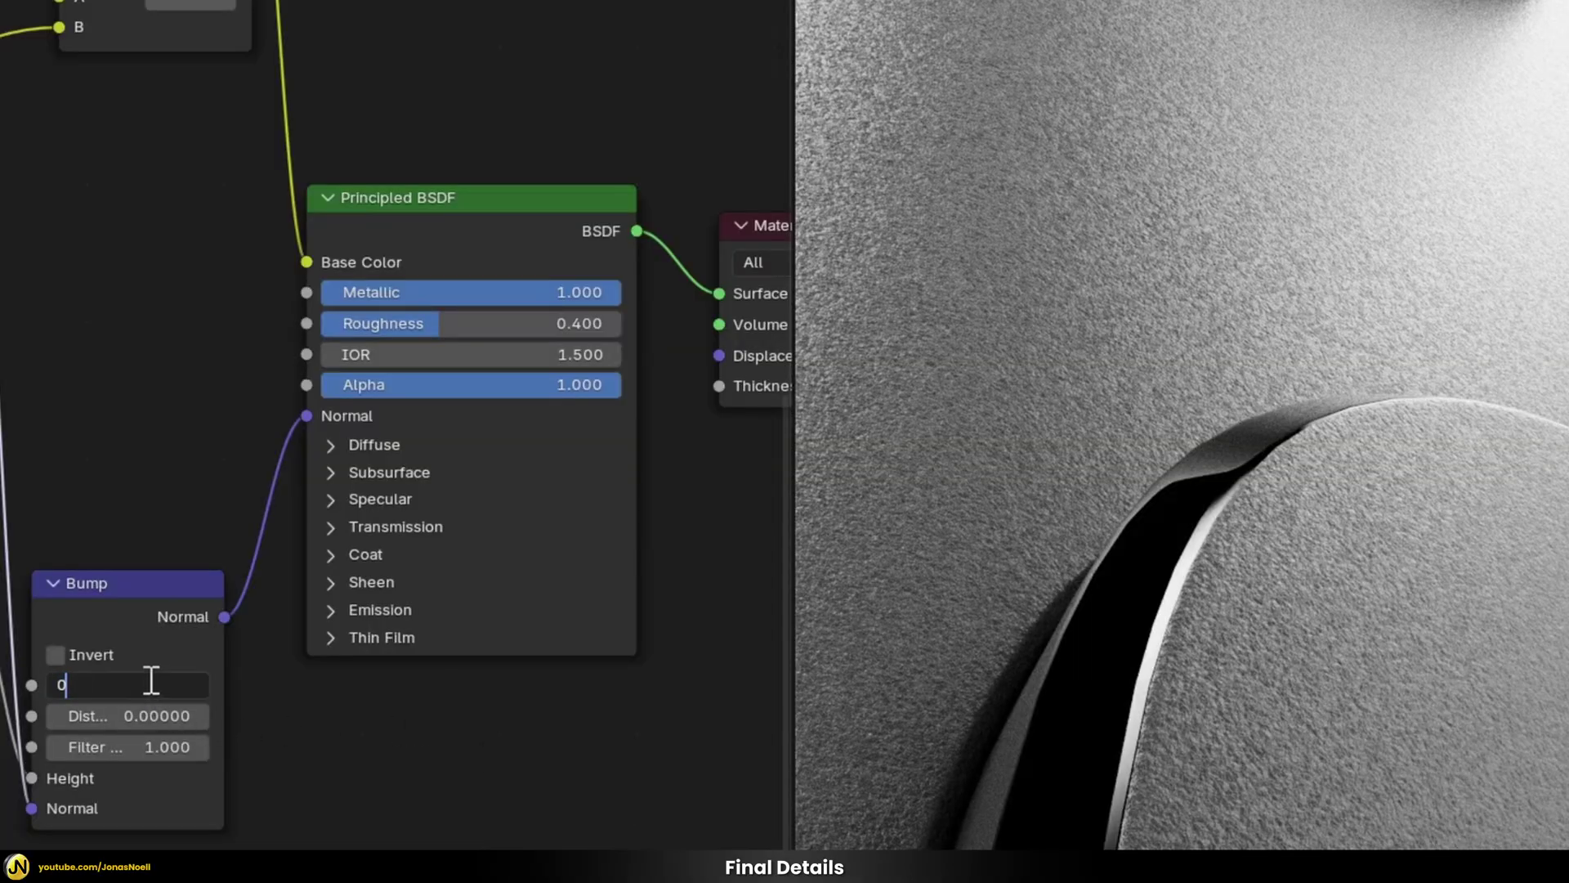
key(Return)
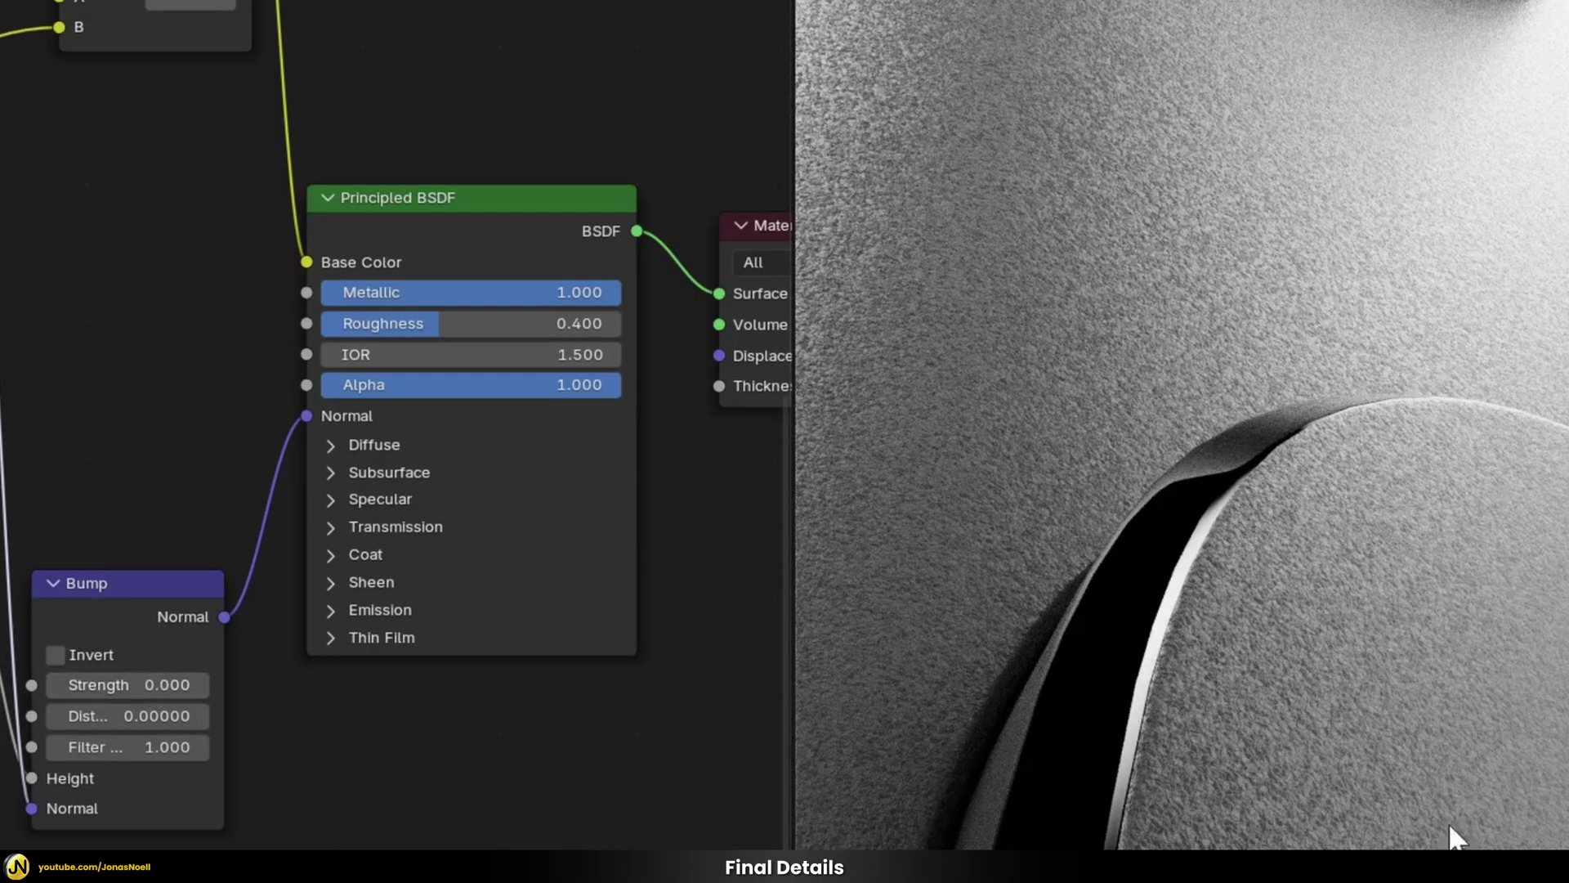
click(115, 683)
text(3)
key(Return)
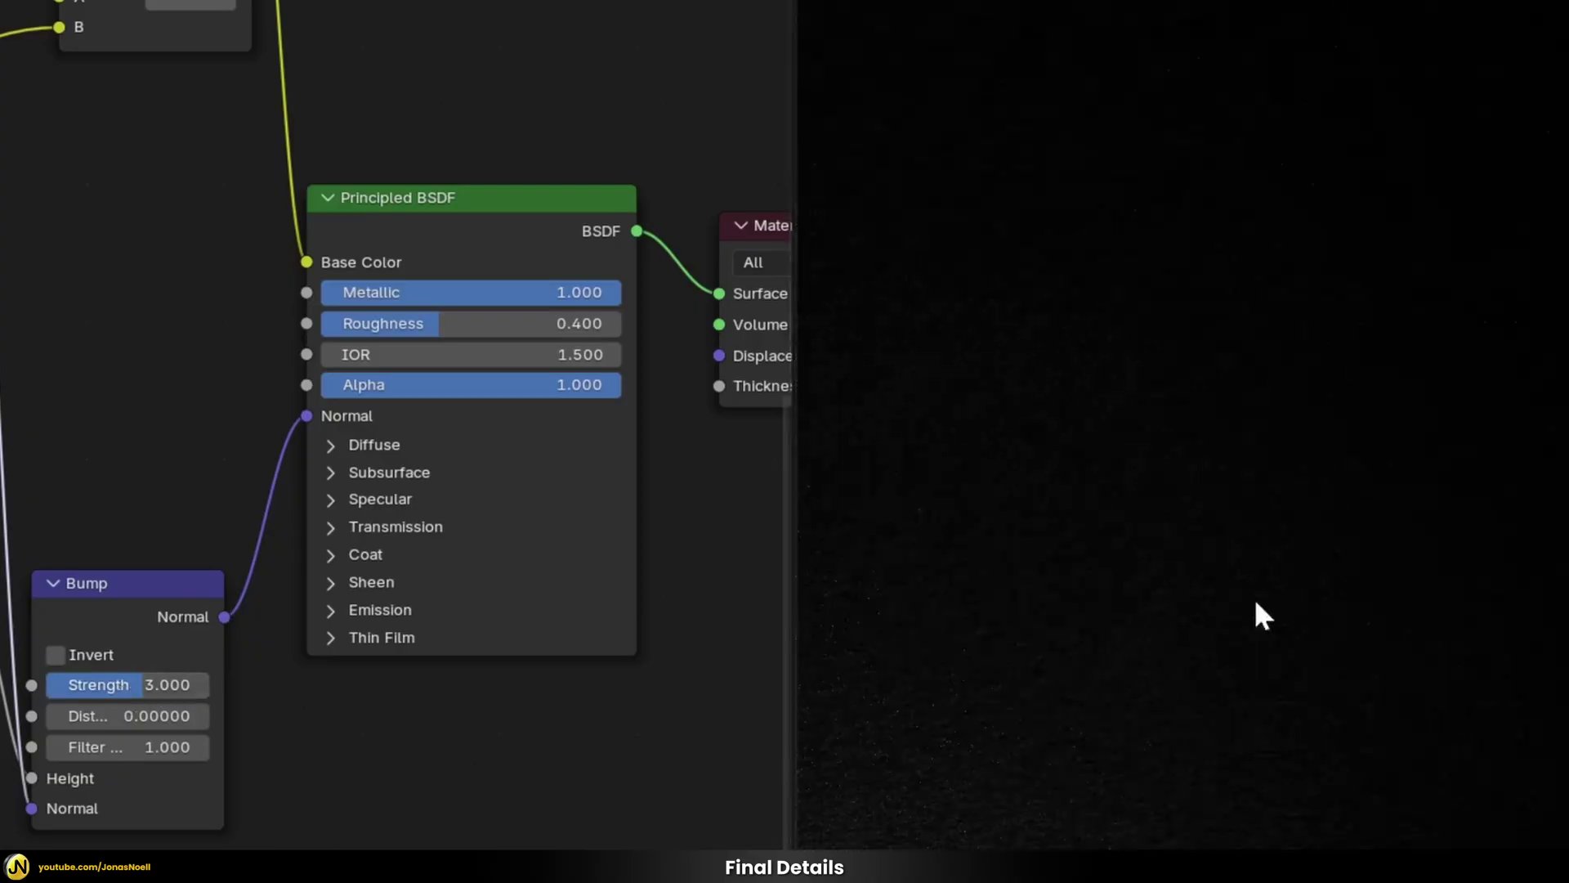
scroll(1253, 601, up, 3)
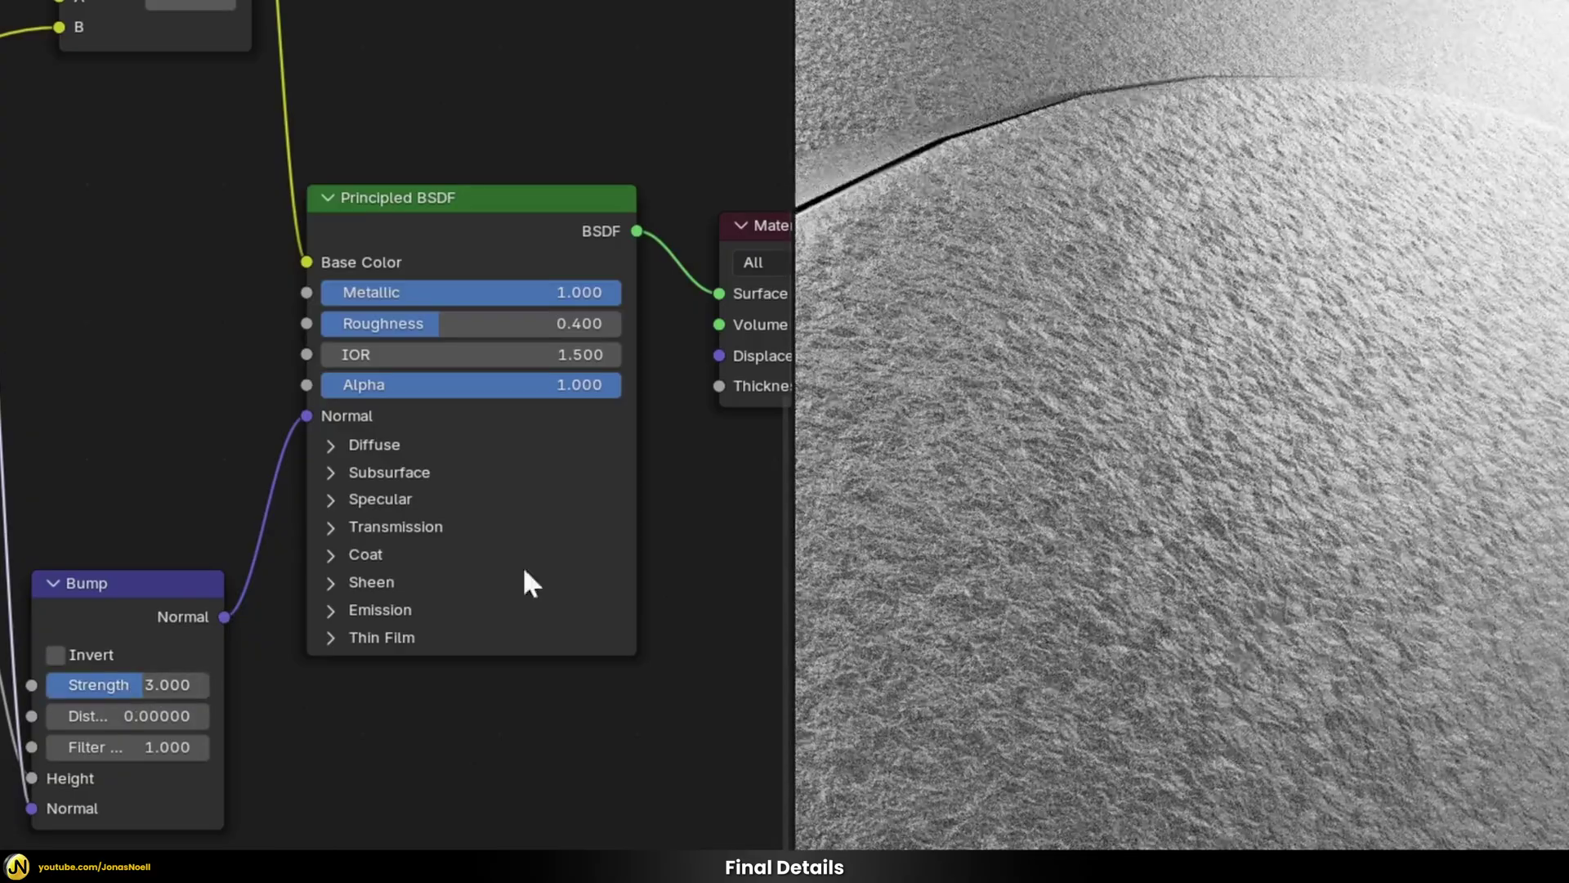
click(144, 685)
text(0)
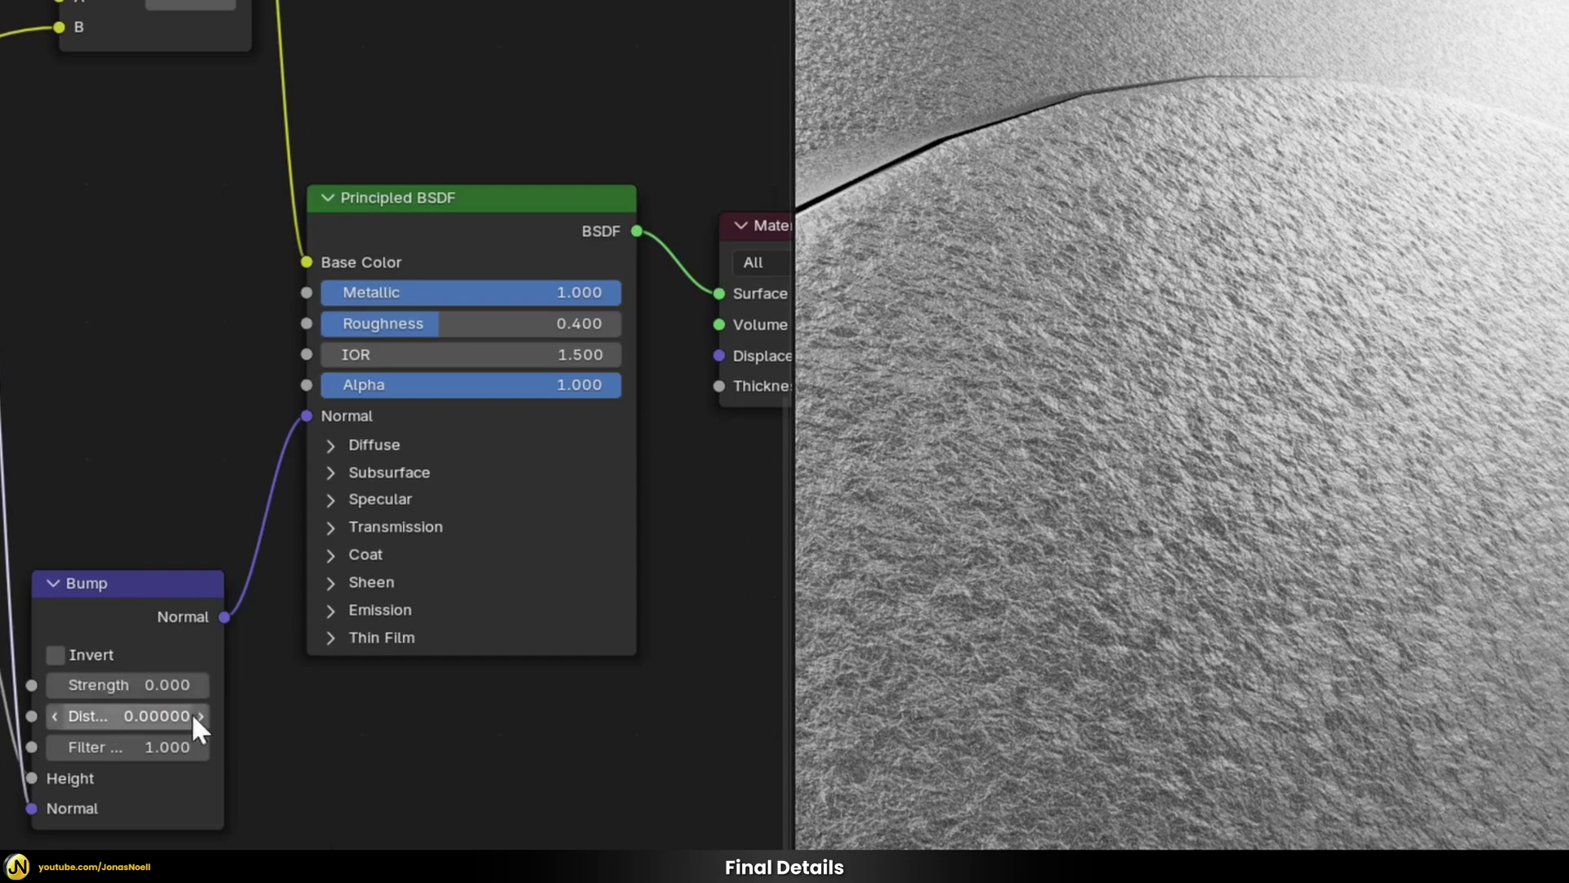
key(Return)
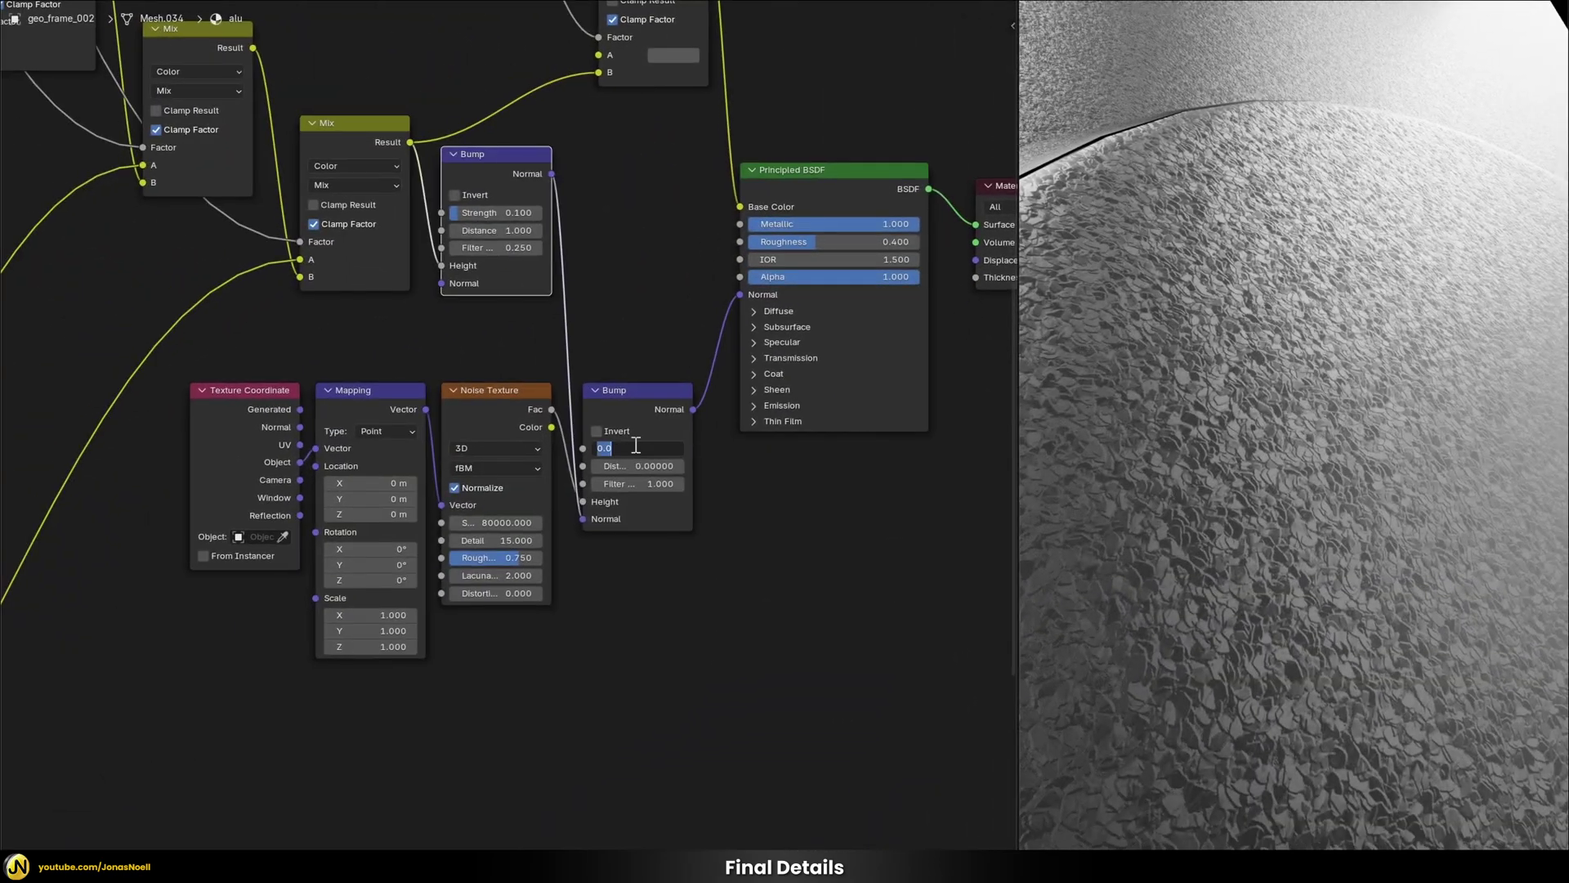
Restore the noise Bump Strength to 3.000 and zoom out to frame the whole material tree.
drag(70, 685, 122, 685)
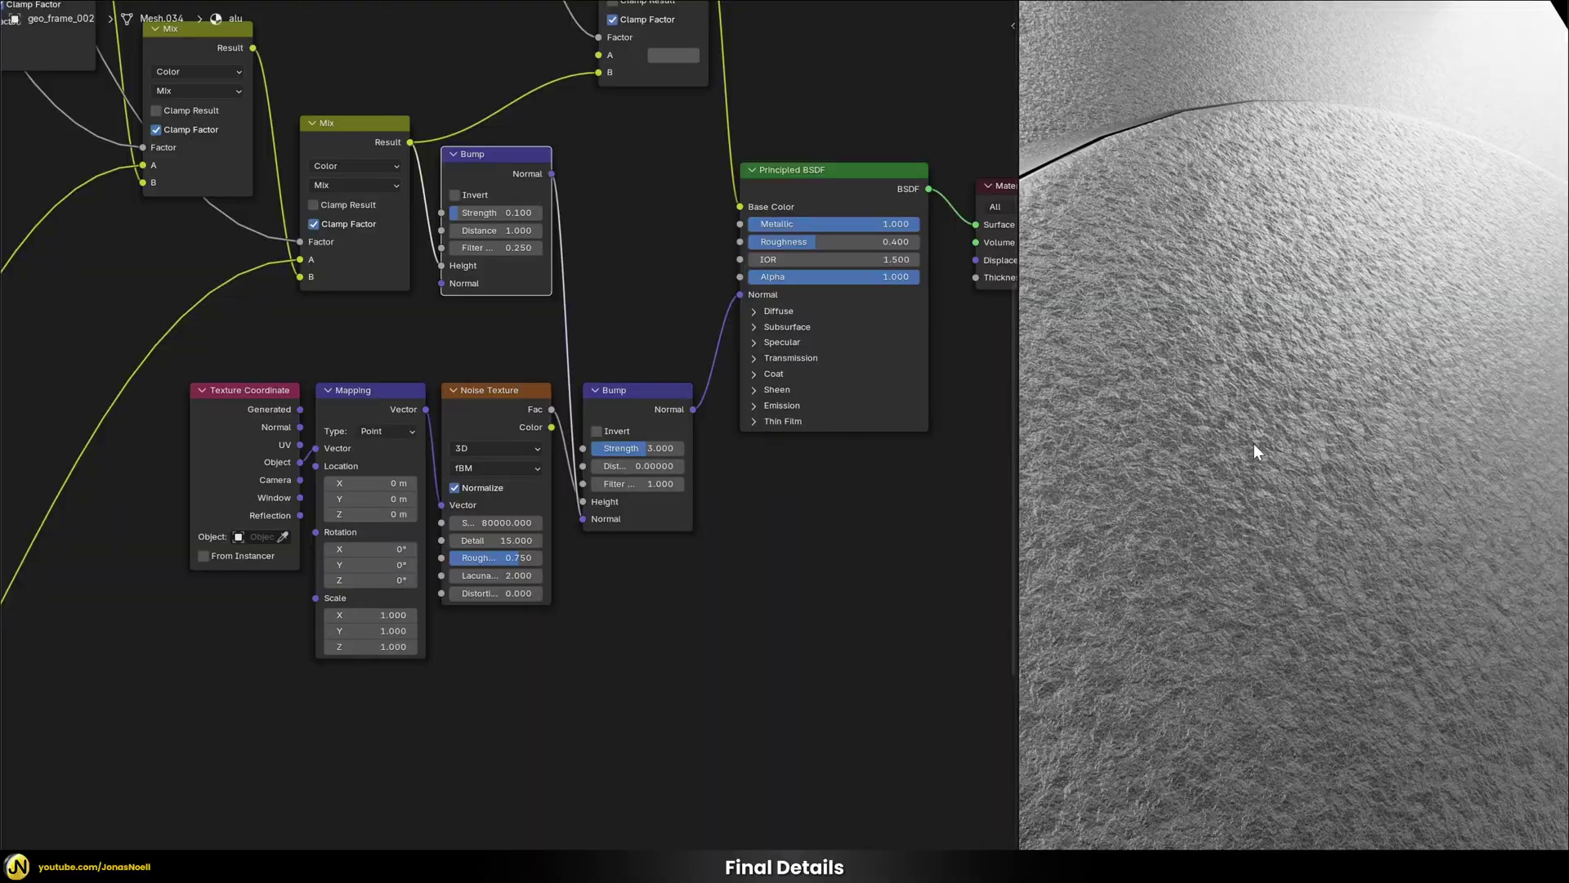
scroll(1253, 443, down, 8)
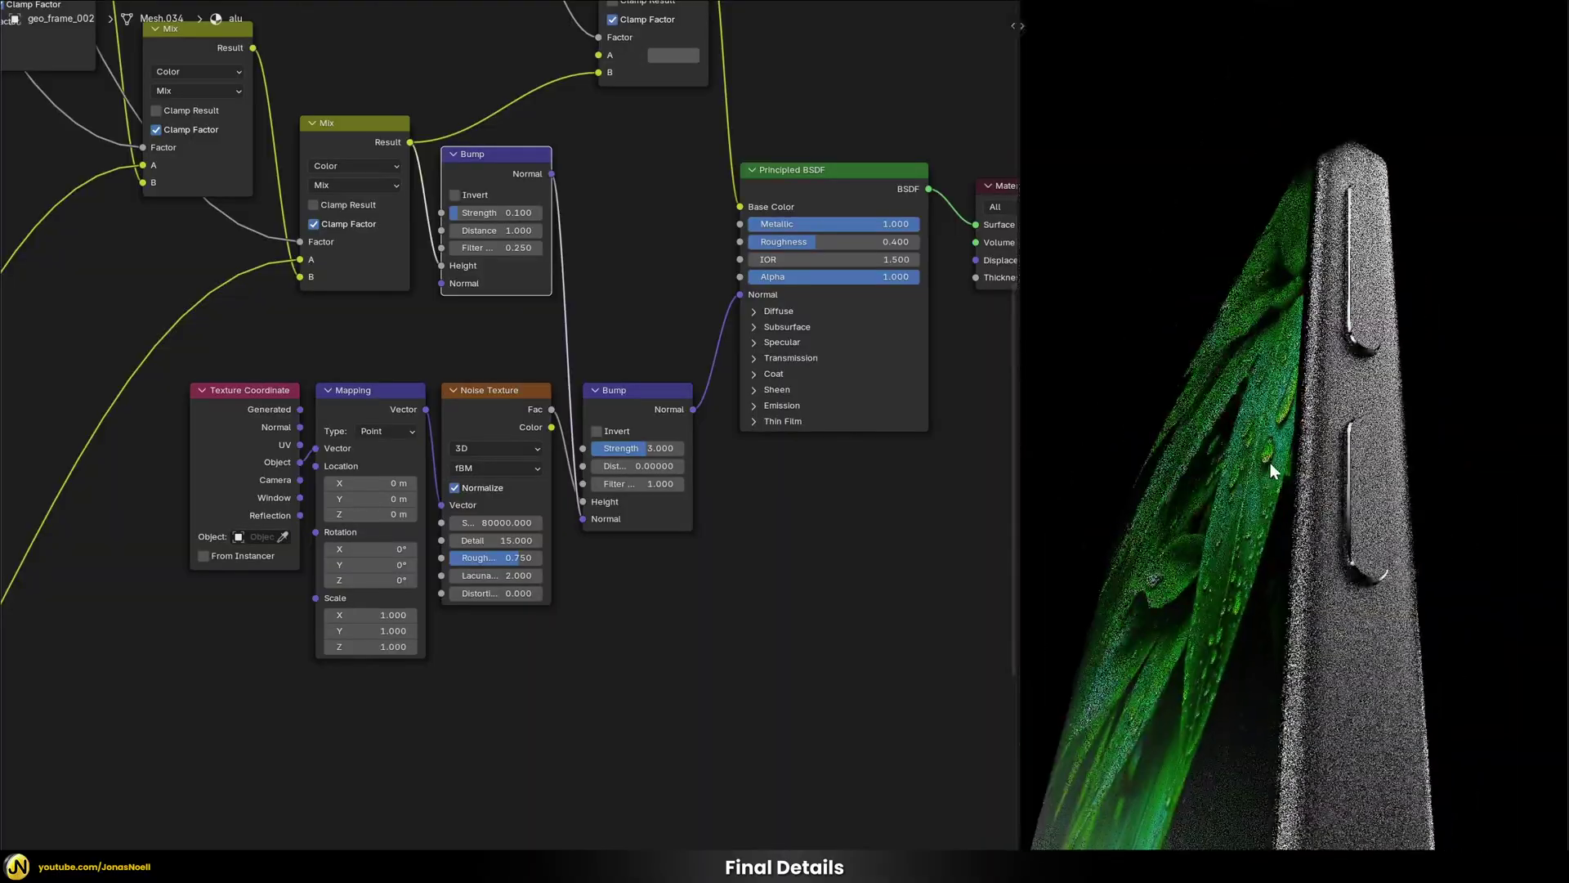
scroll(713, 419, down, 3)
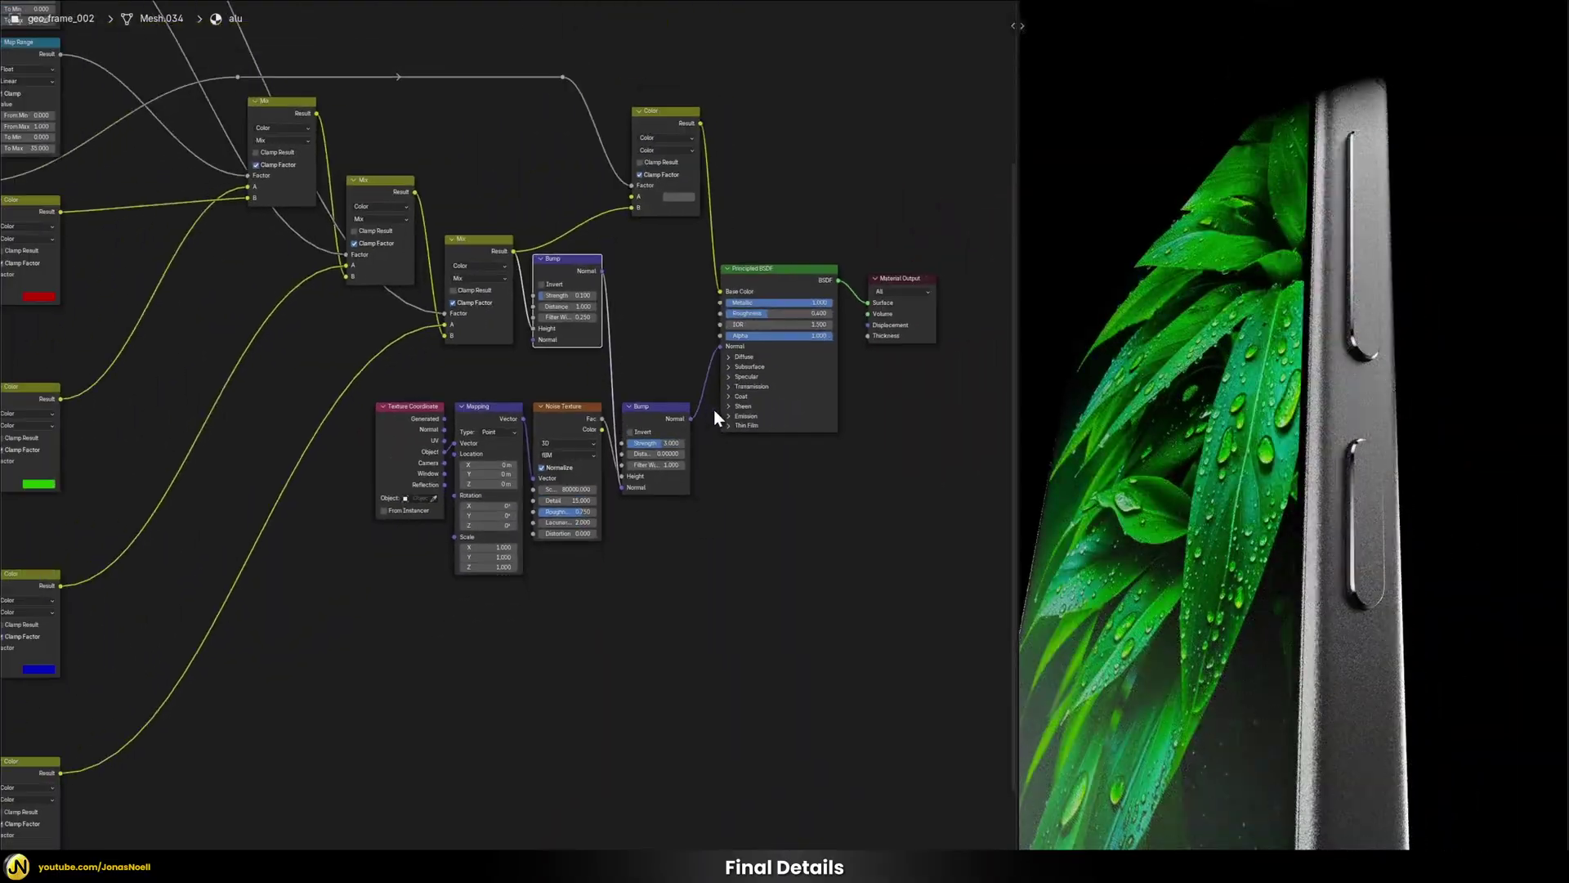
scroll(713, 409, down, 4)
middle_drag(736, 448, 795, 373)
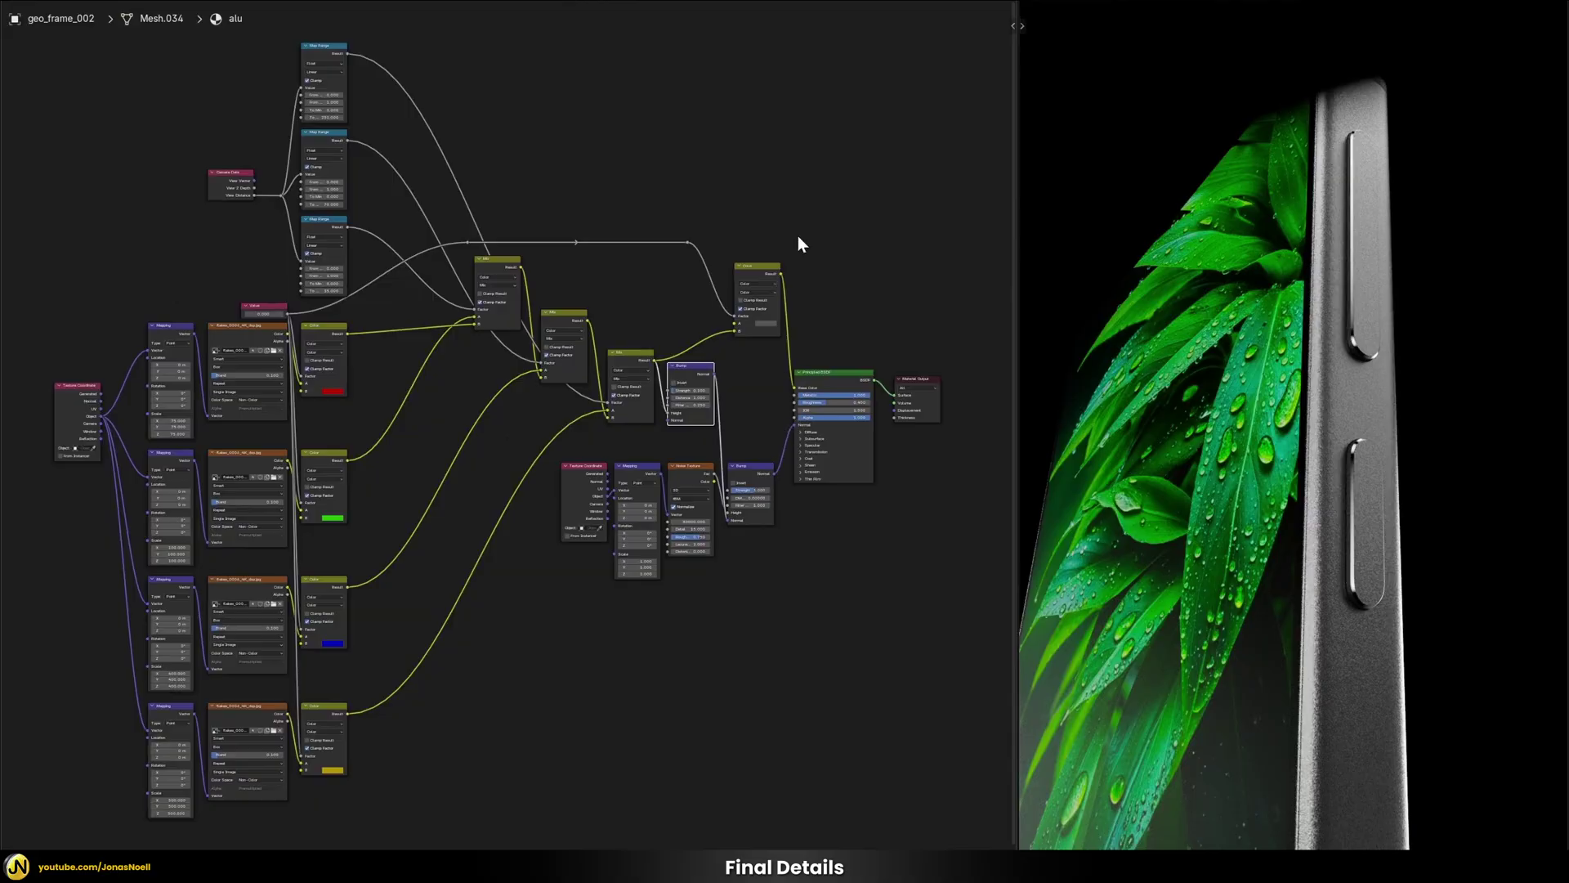